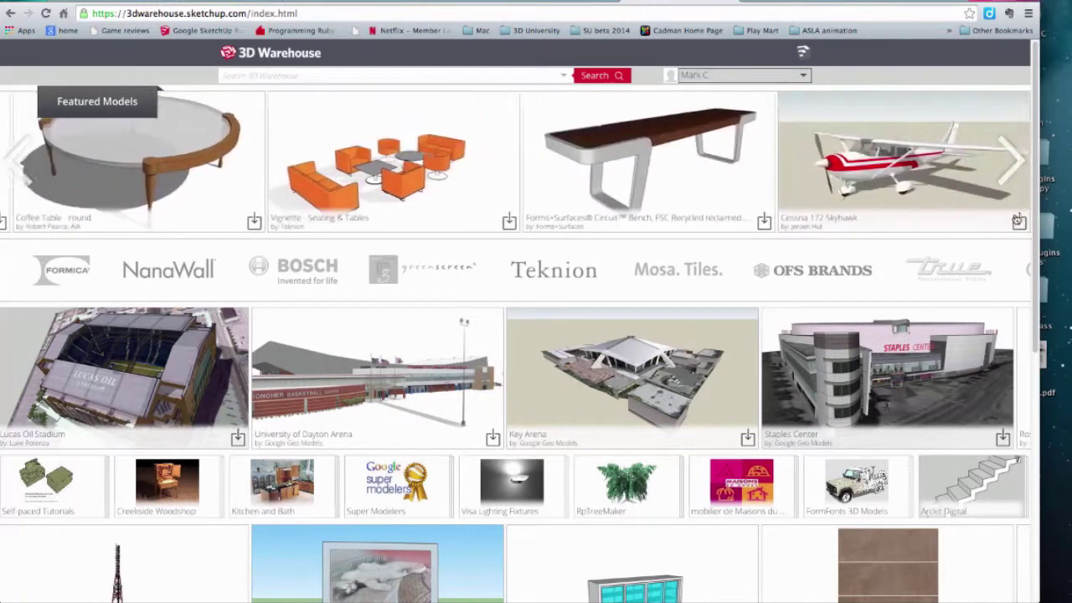
# Add the De Anza Community College collection to the Research collection
pyautogui.click(1009, 270)
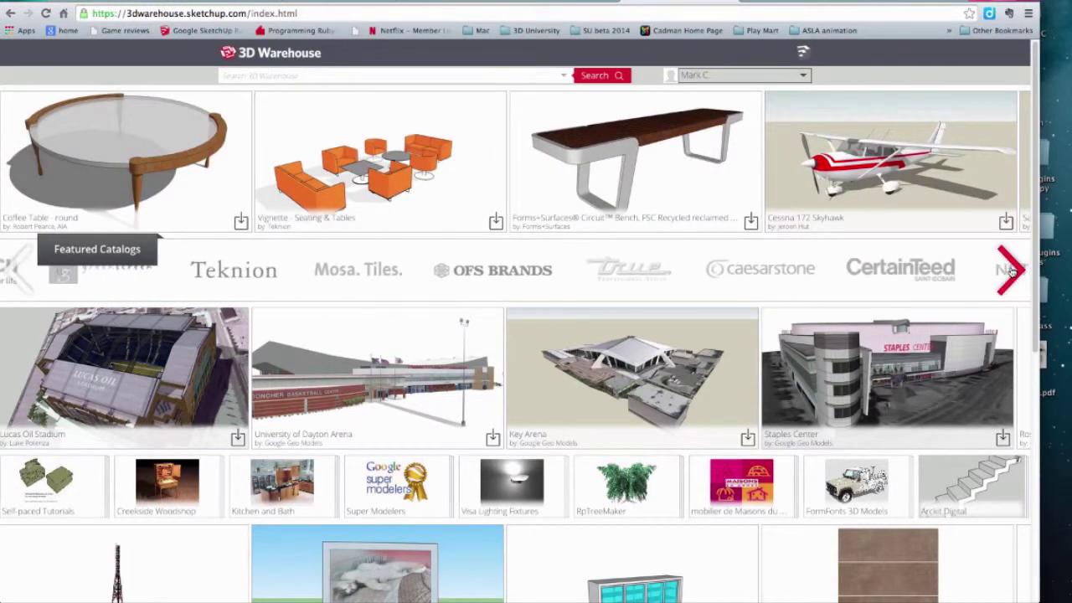
pyautogui.click(1003, 365)
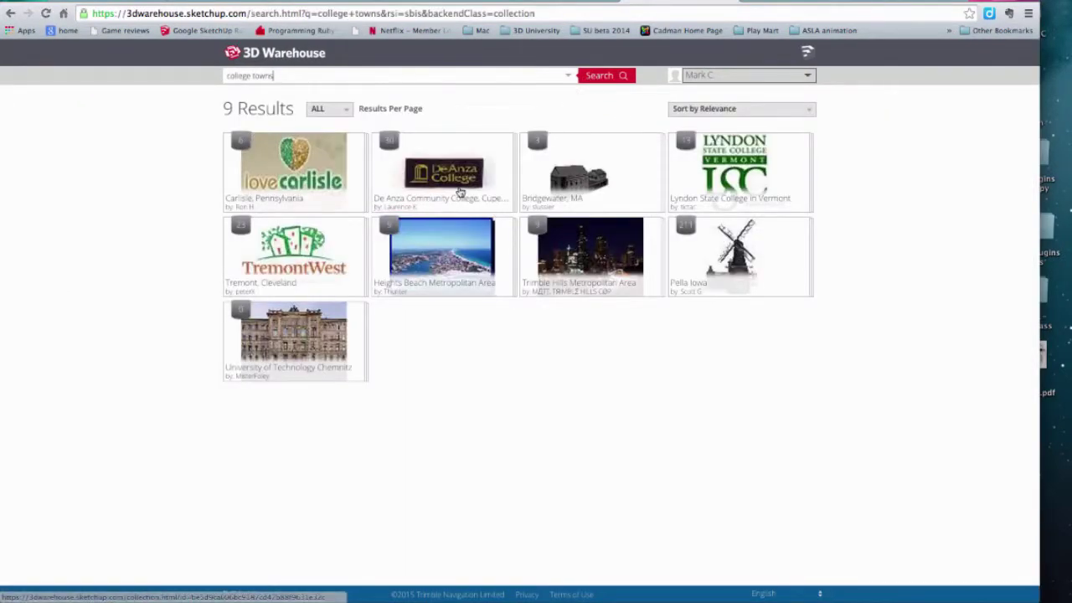
pyautogui.click(441, 181)
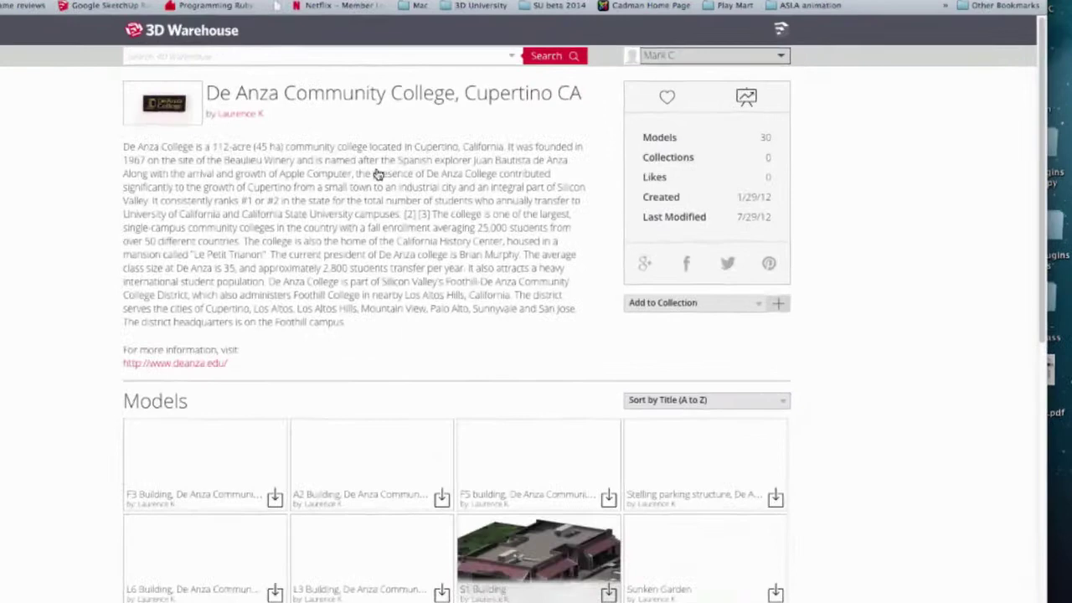
pyautogui.click(758, 307)
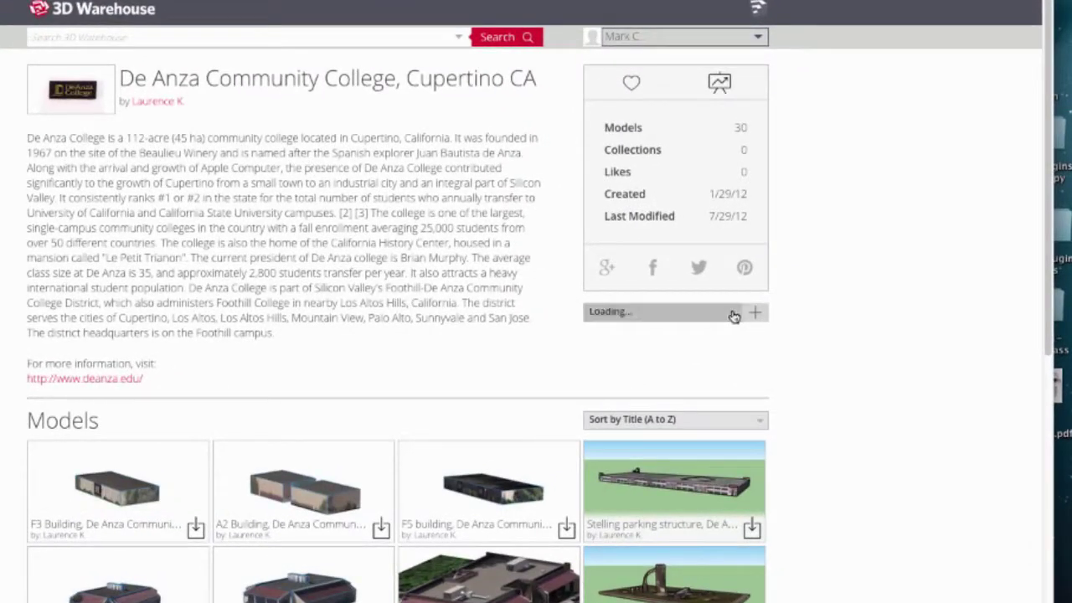
pyautogui.click(616, 393)
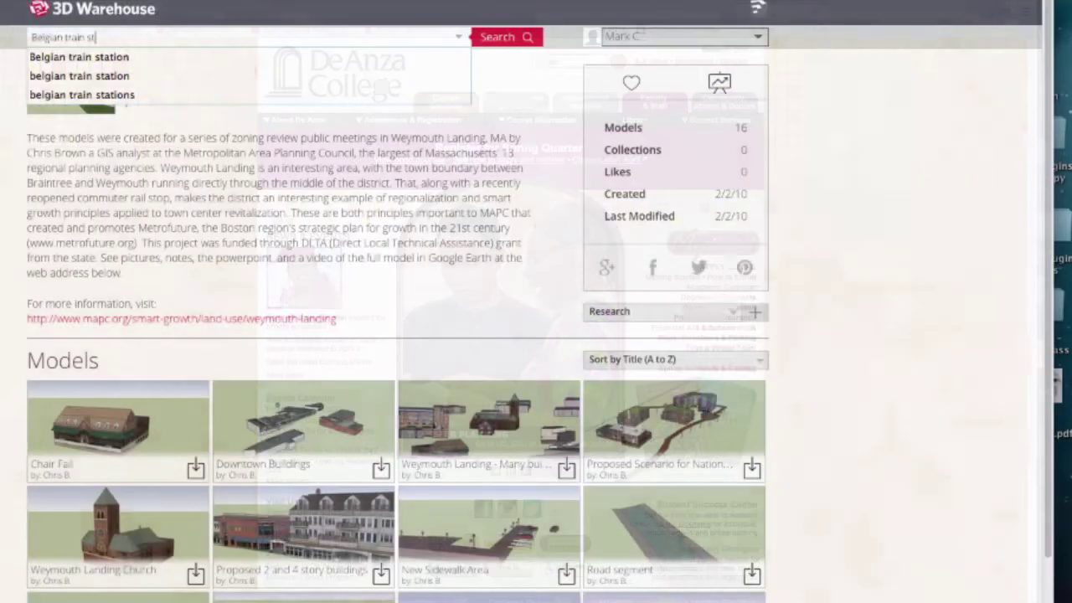
# Search 'belgian train stations', open Eeckeren Station and type the comment 'Join or start a discussion'
pyautogui.write('tions')
pyautogui.click(81, 56)
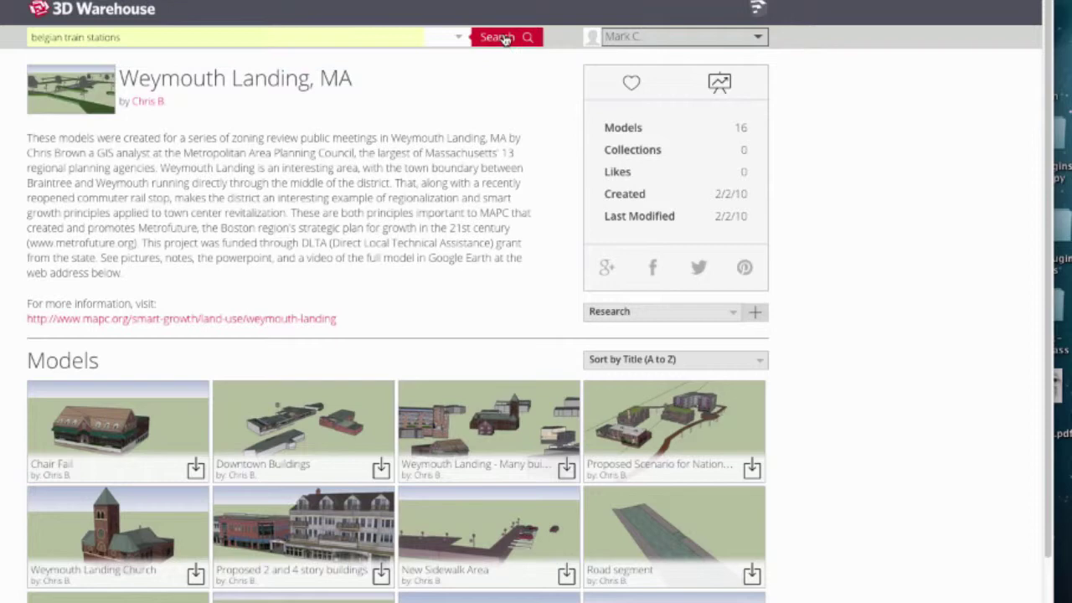
pyautogui.click(504, 38)
pyautogui.click(155, 138)
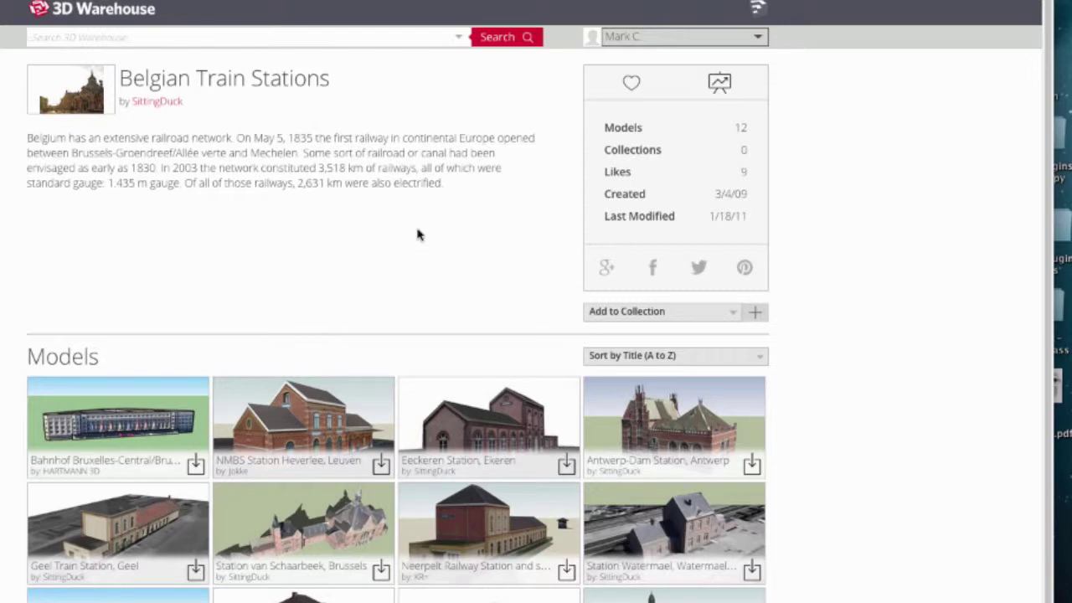
pyautogui.click(734, 312)
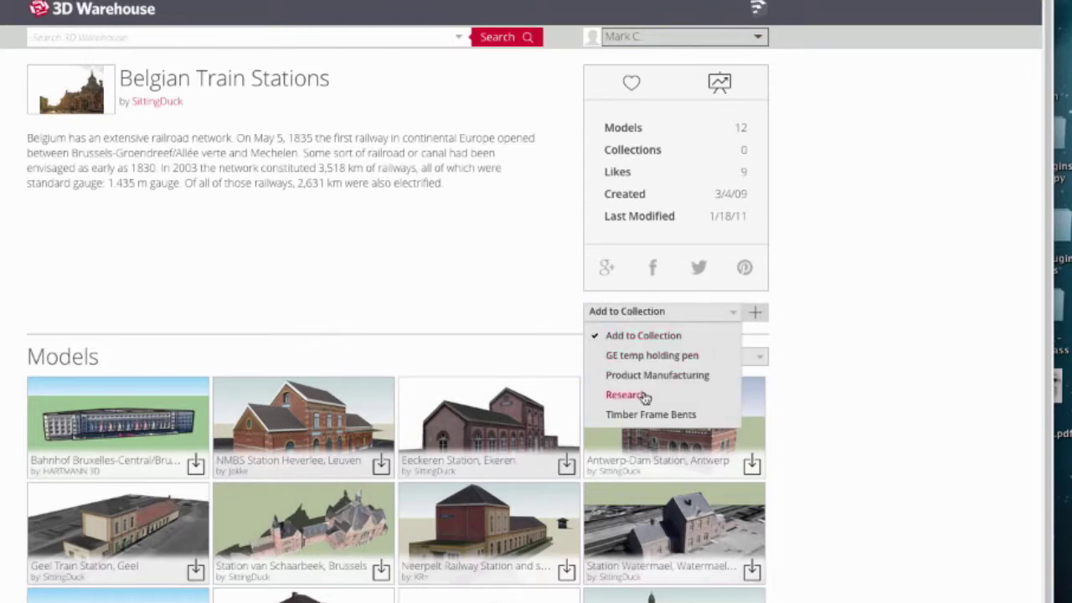
pyautogui.click(489, 427)
pyautogui.scroll(-3, 294, 441)
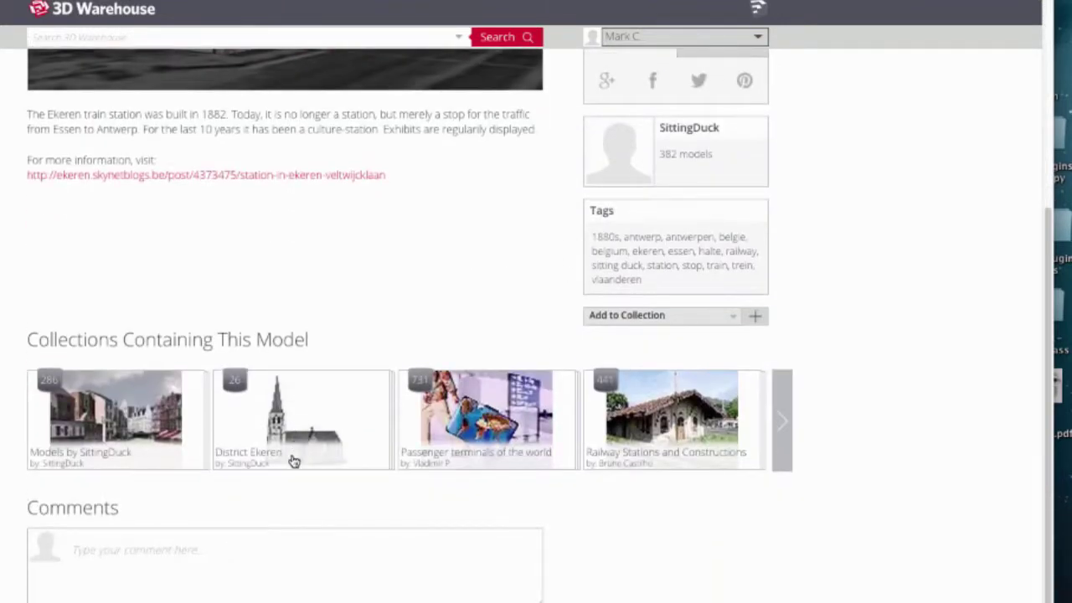
pyautogui.click(200, 540)
pyautogui.write('Join or start a')
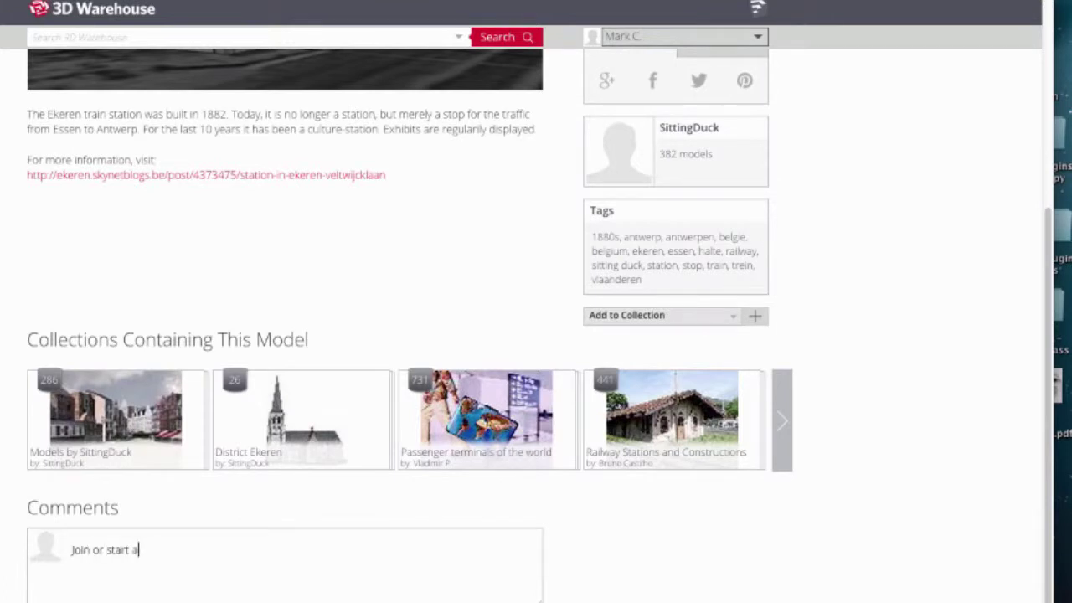
pyautogui.write(' discussion')
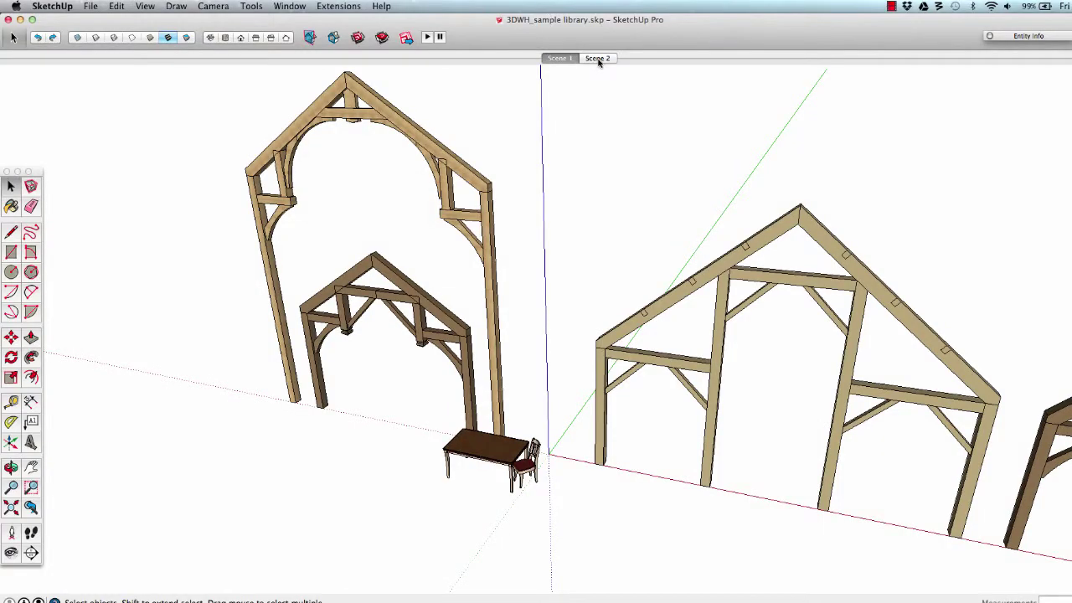
# Go to Scene 2 and choose Share Component for the chair beside the table
pyautogui.click(597, 59)
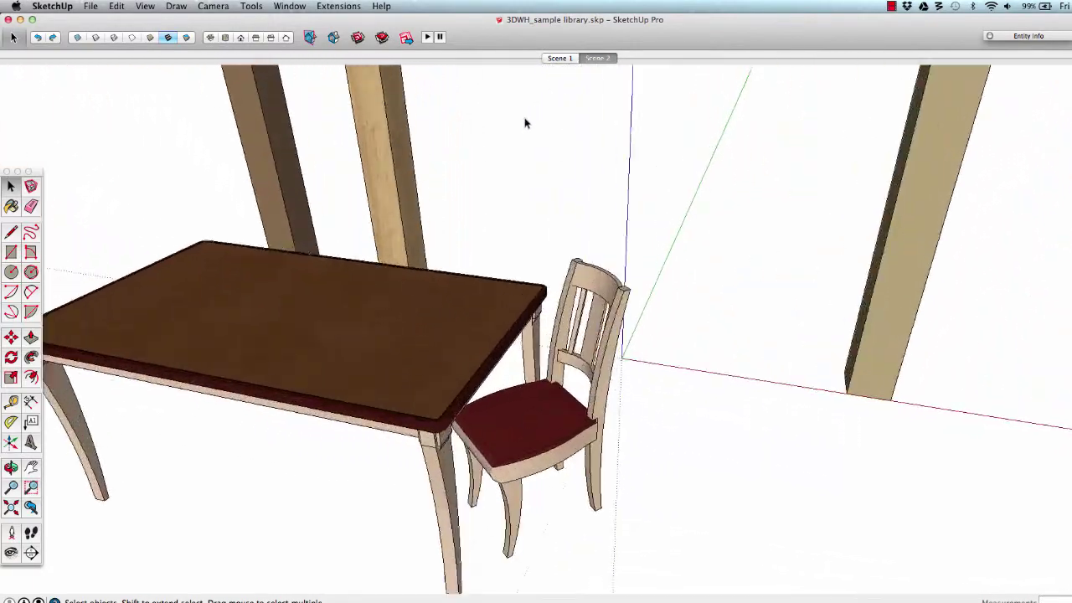
pyautogui.click(559, 402)
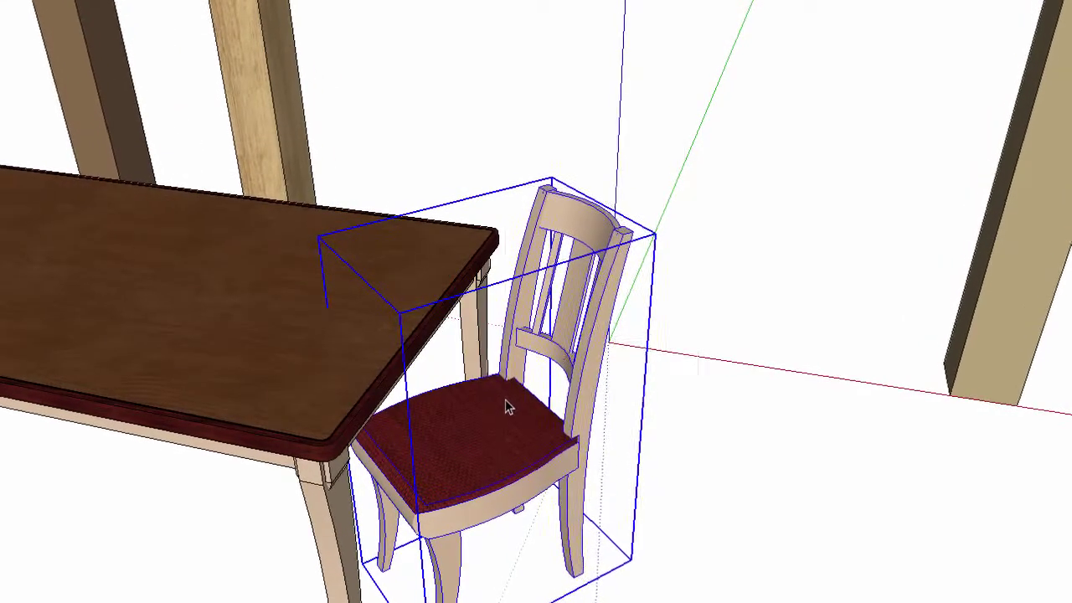
pyautogui.rightClick(508, 407)
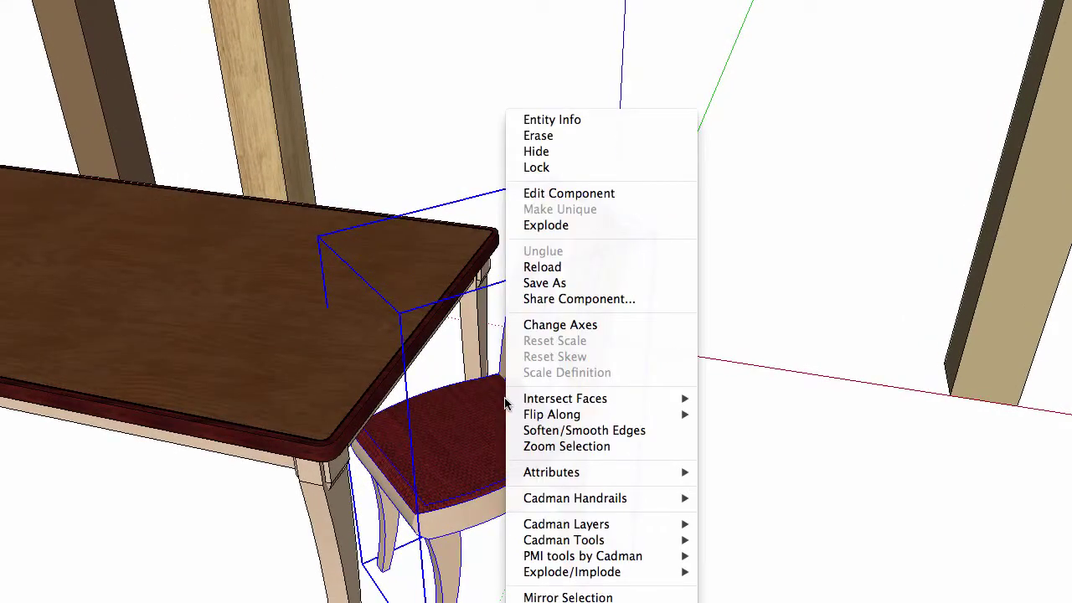
pyautogui.click(640, 300)
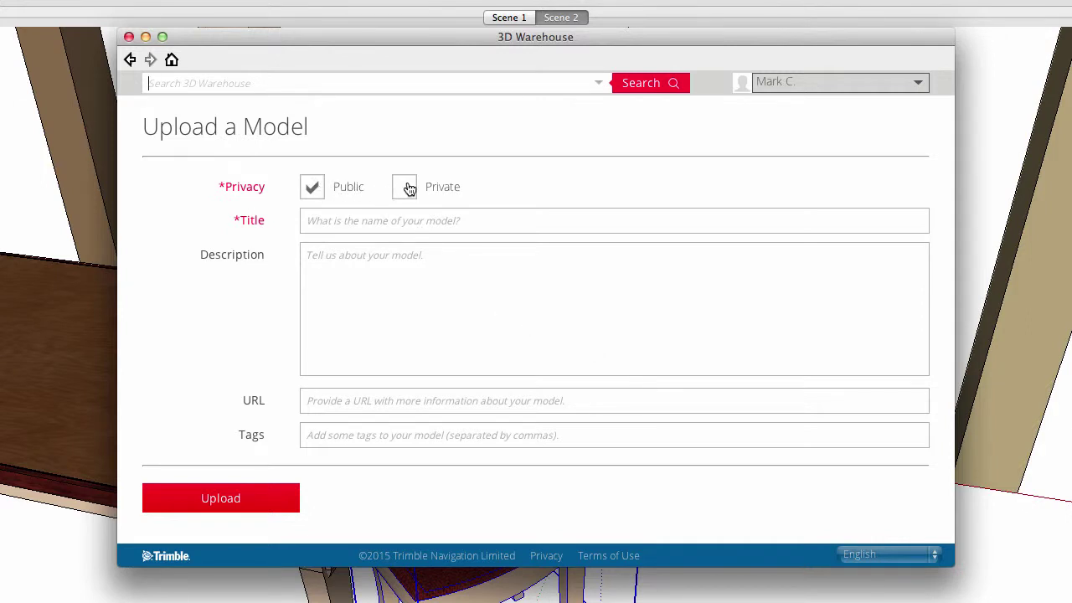
# Enter title 'Kitchen Chair', description 'simple kitchen chair' and four tags on the upload form
pyautogui.click(338, 218)
pyautogui.write('Kitchen Chair')
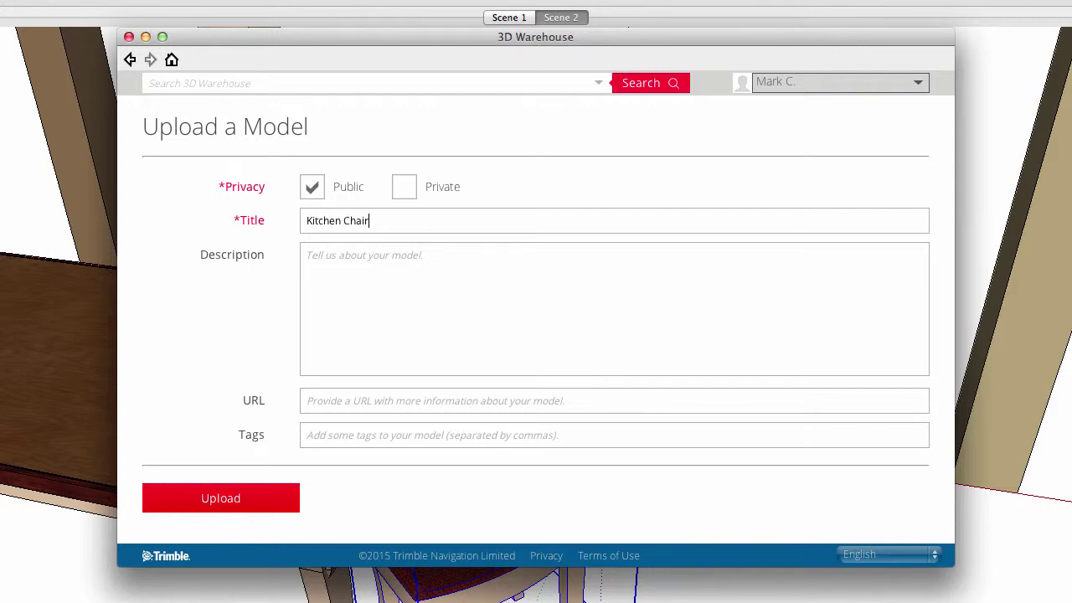
pyautogui.click(394, 257)
pyautogui.write('simple kitchen chair')
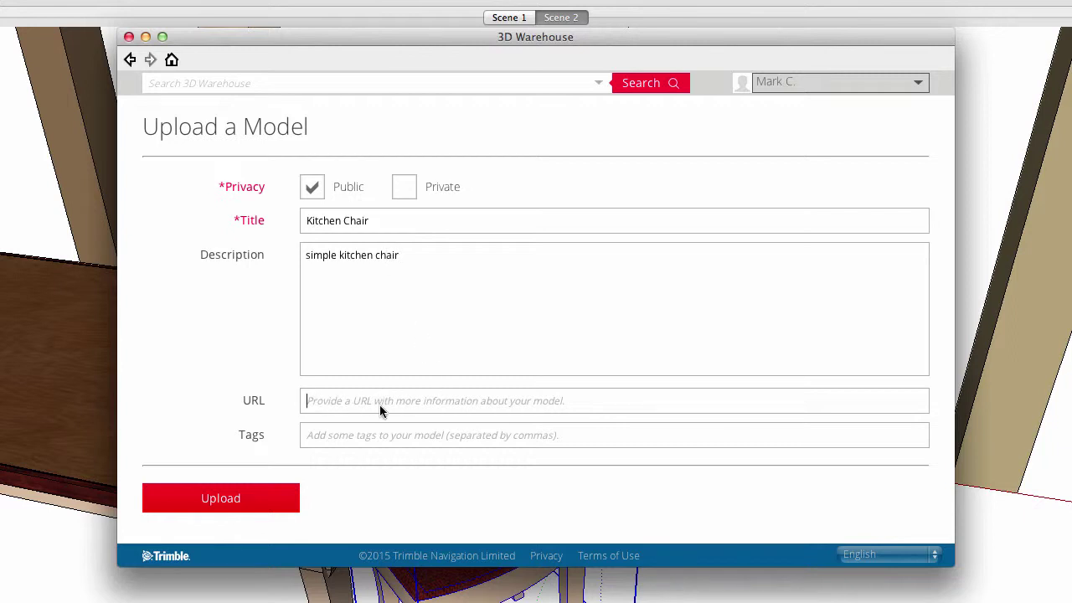
pyautogui.click(336, 433)
pyautogui.write('furniture, chair, seating,')
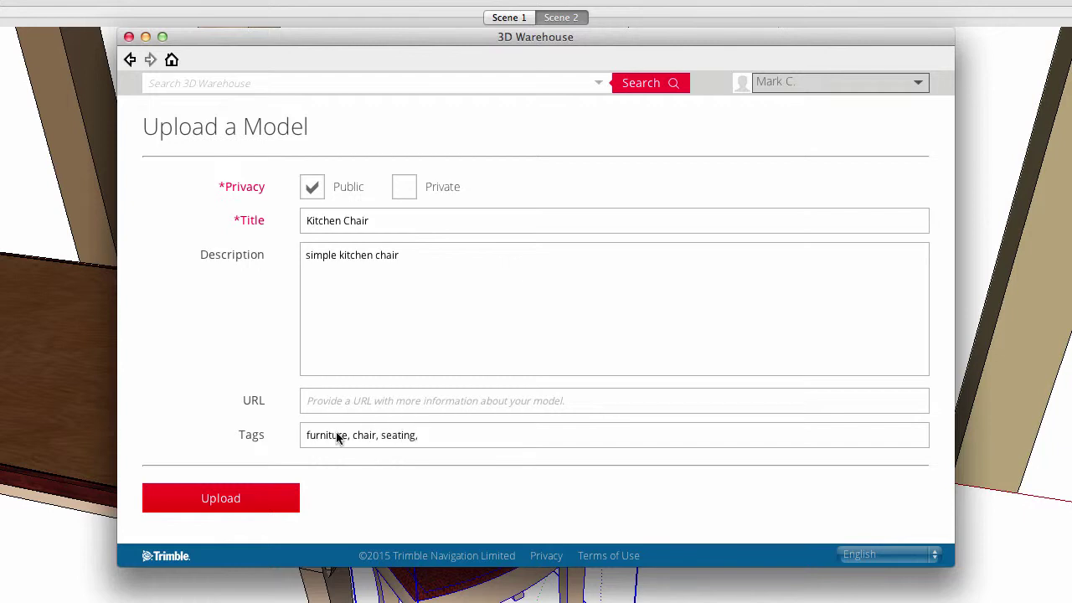
pyautogui.write('kitchen')
# Upload the Kitchen Chair and scroll through its new model page
pyautogui.click(221, 500)
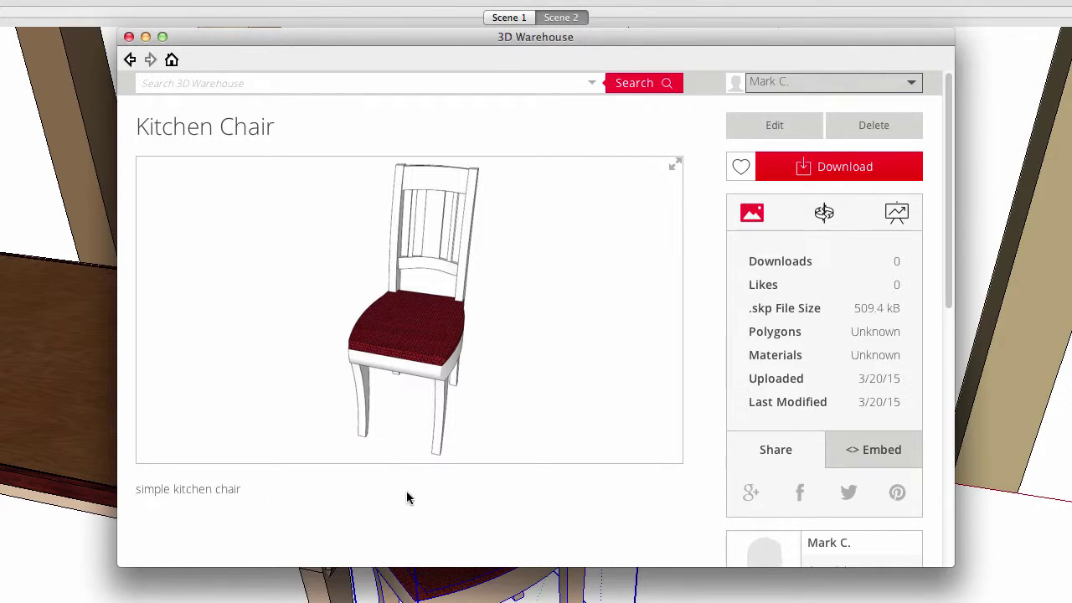
pyautogui.scroll(-7, 679, 469)
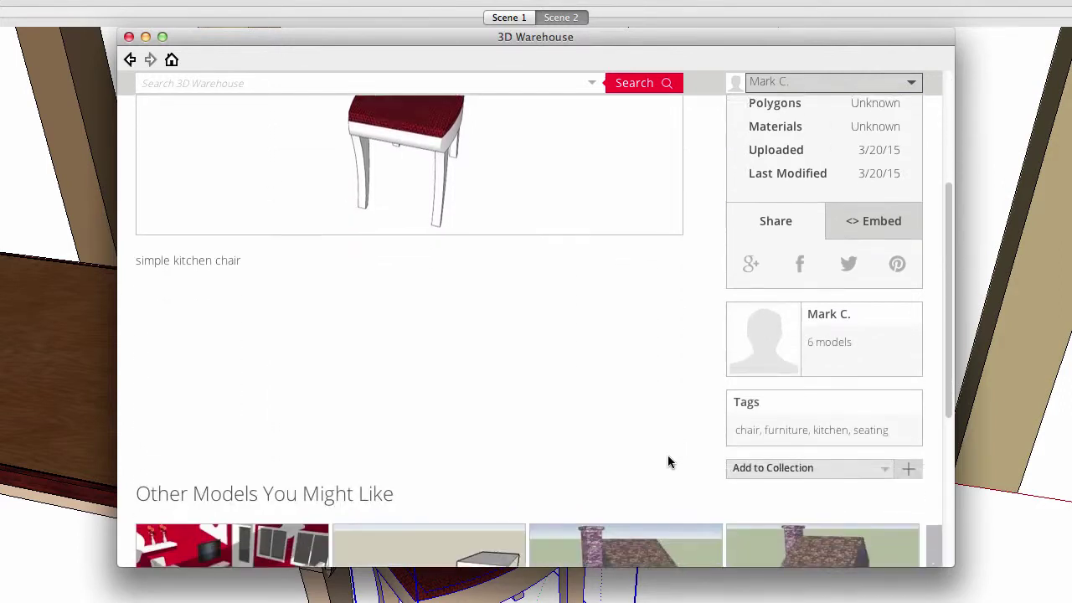
pyautogui.scroll(1, 661, 447)
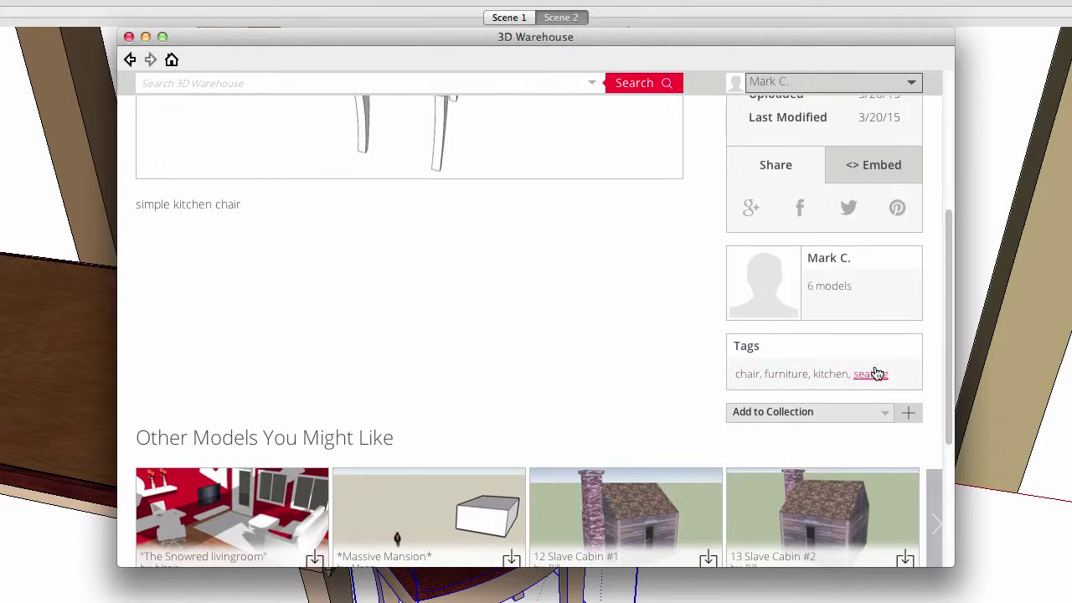
pyautogui.scroll(3, 603, 321)
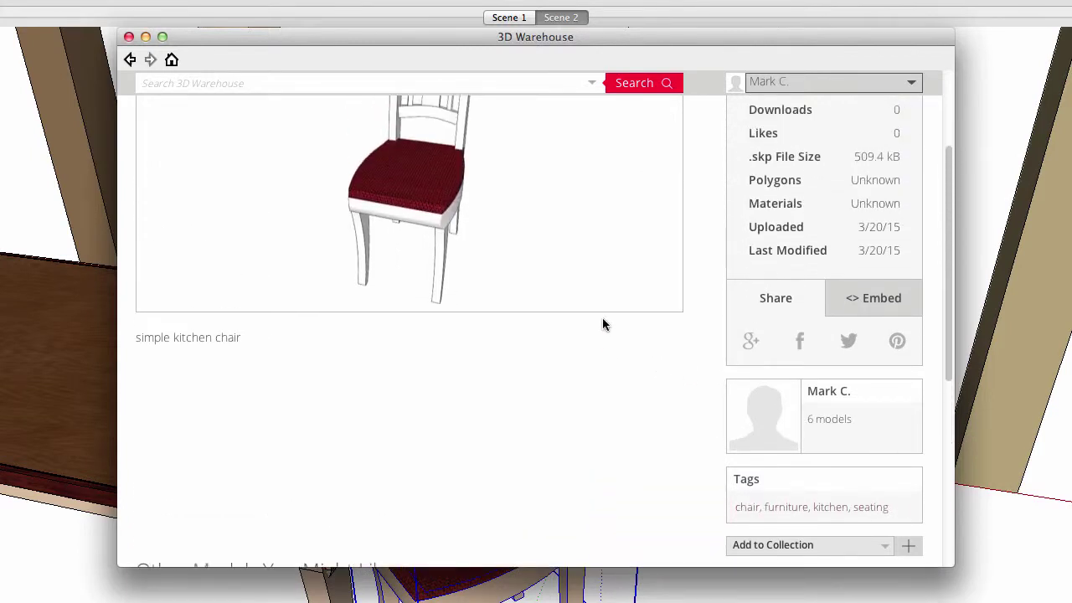
pyautogui.scroll(3, 603, 323)
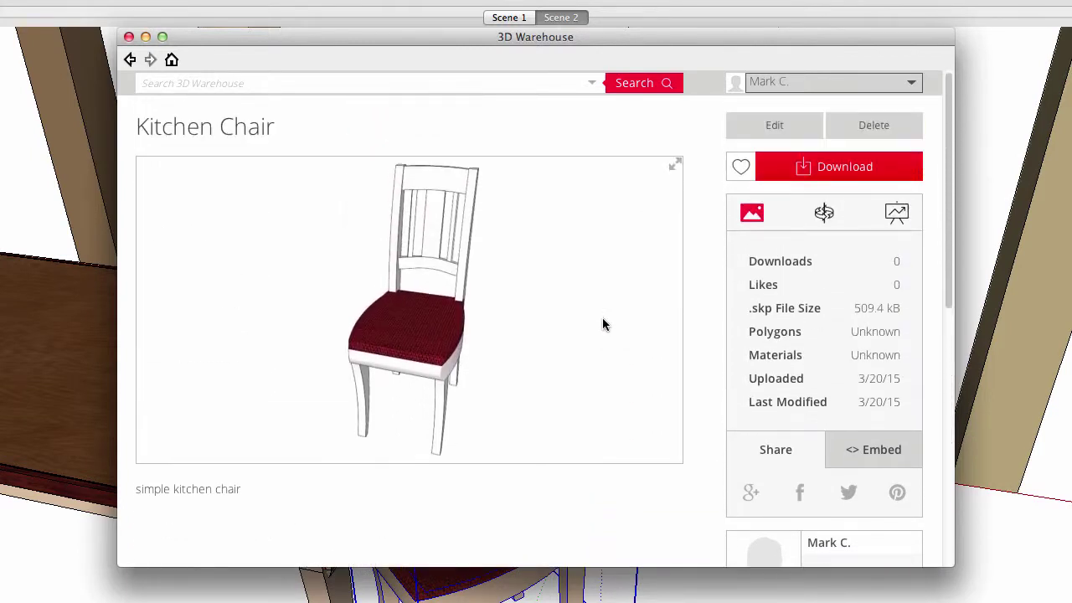
pyautogui.click(914, 85)
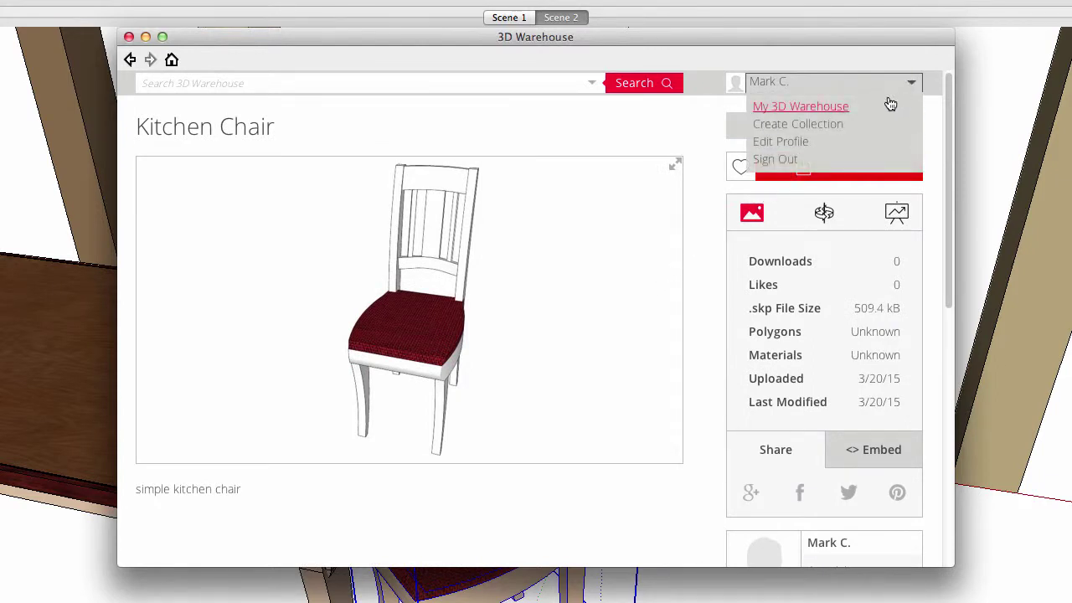
pyautogui.click(800, 108)
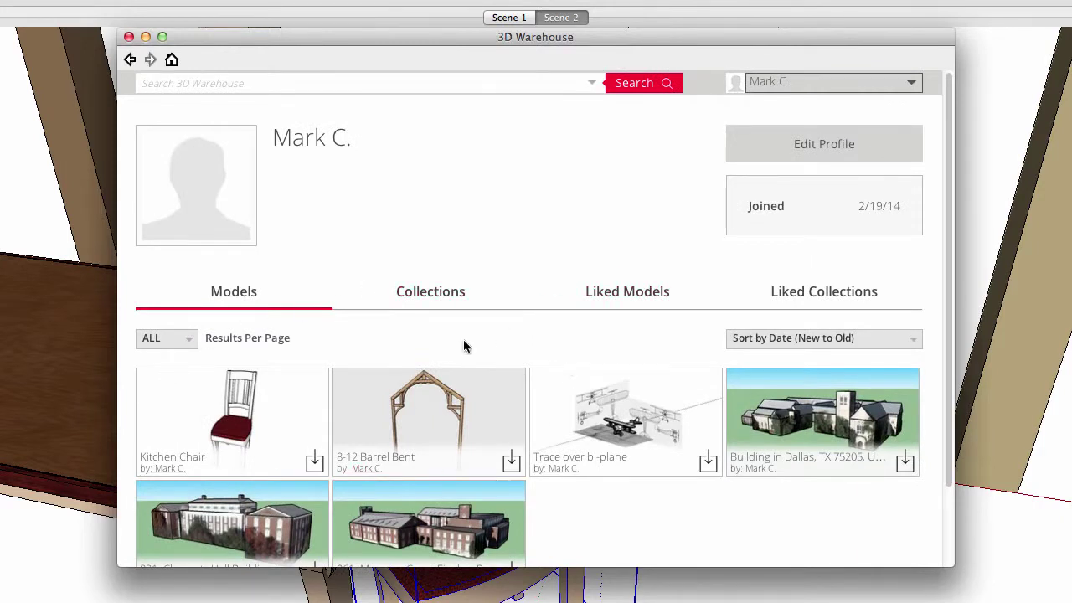
pyautogui.click(262, 425)
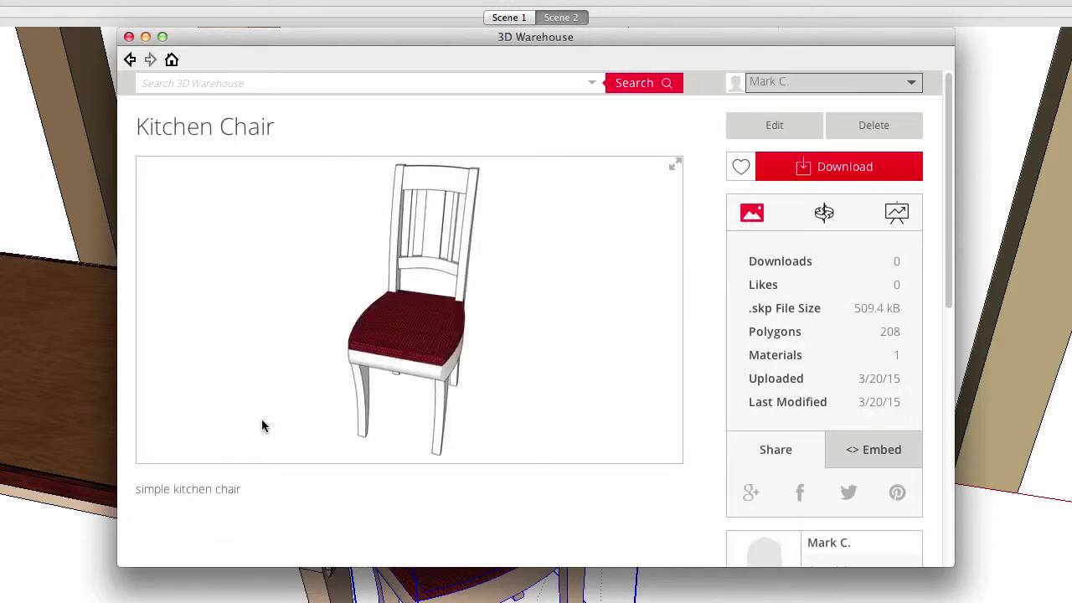
pyautogui.click(800, 125)
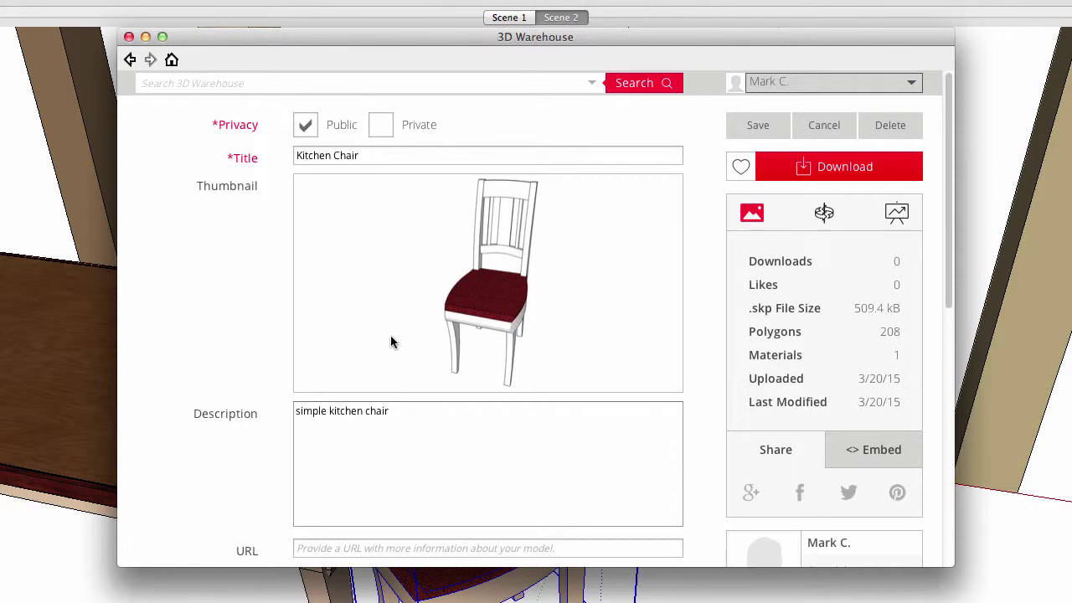
pyautogui.scroll(-6, 390, 338)
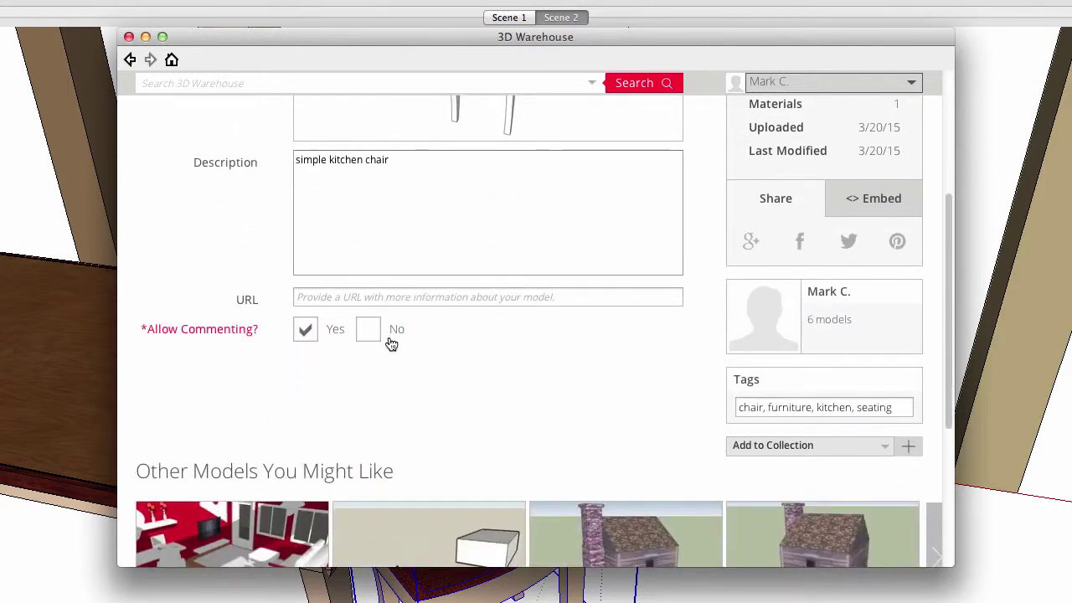
pyautogui.scroll(6, 391, 344)
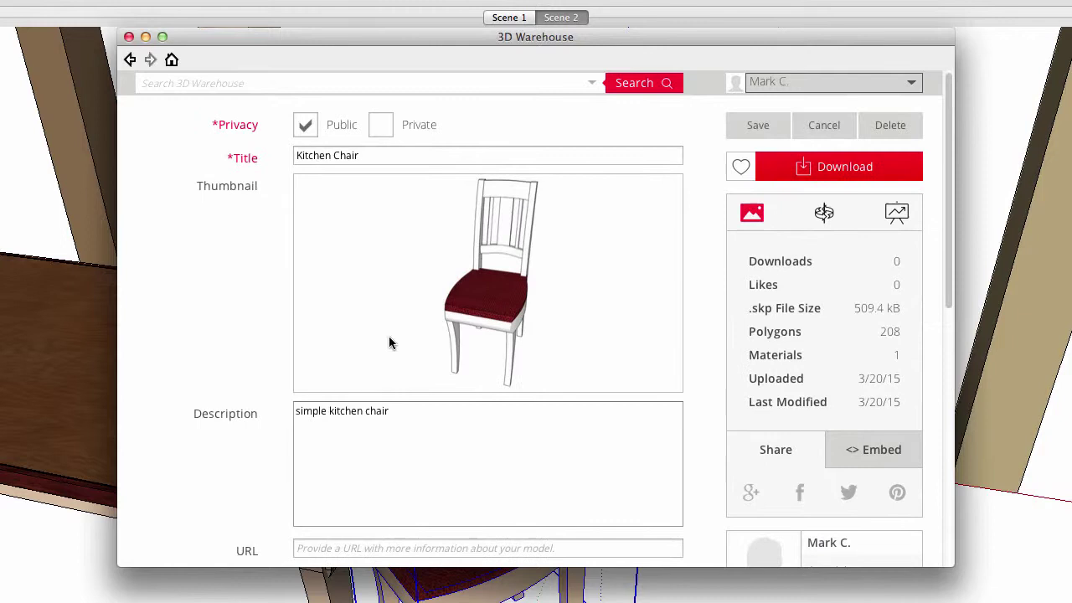
pyautogui.click(833, 128)
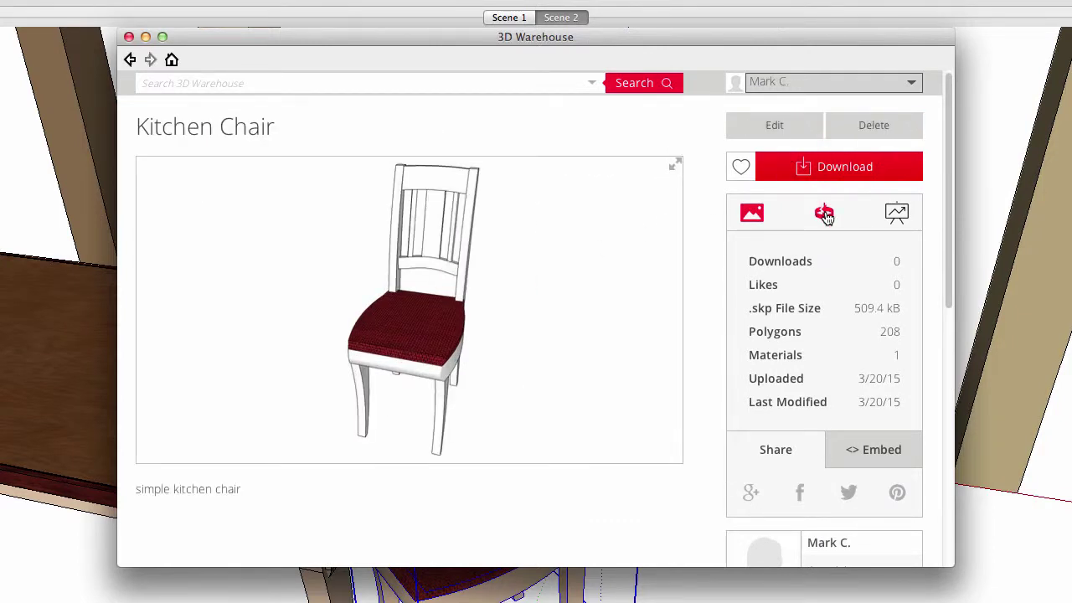
pyautogui.click(826, 215)
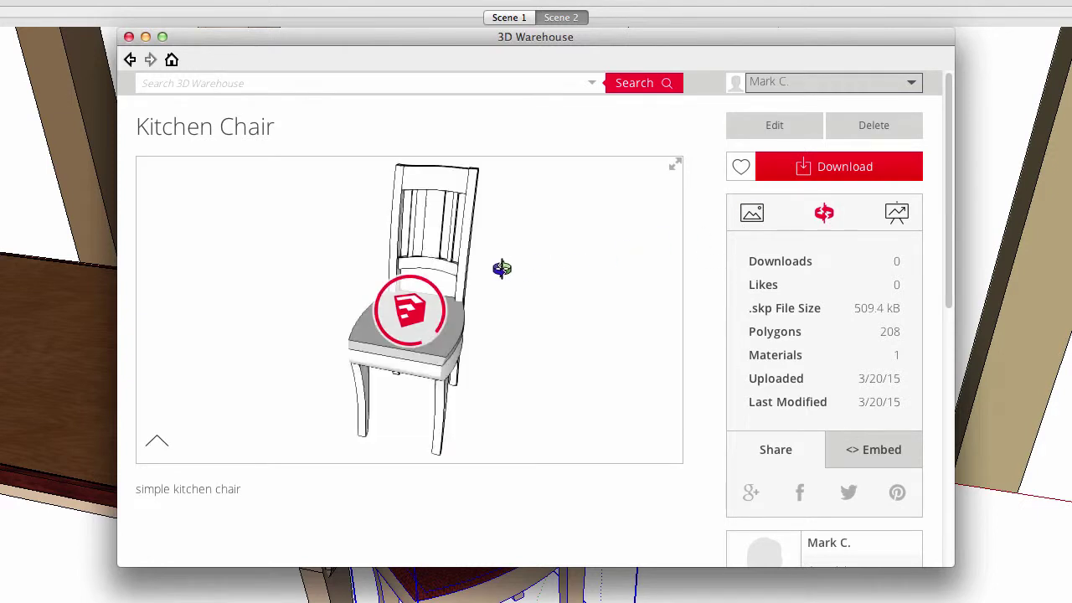
pyautogui.moveTo(449, 291); pyautogui.dragTo(694, 251)
pyautogui.moveTo(532, 344); pyautogui.dragTo(229, 445)
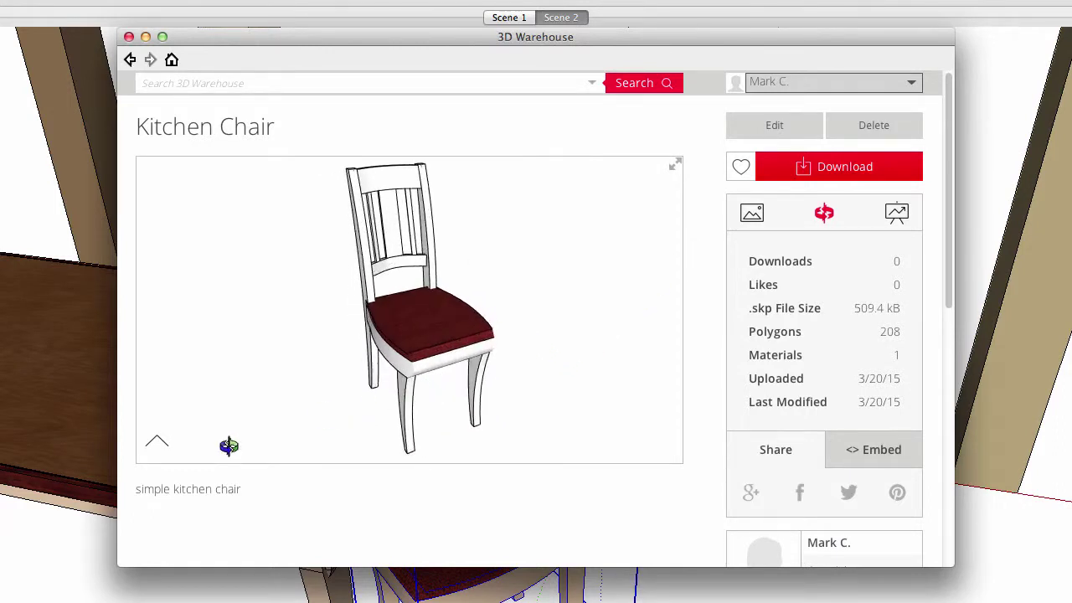
pyautogui.click(158, 445)
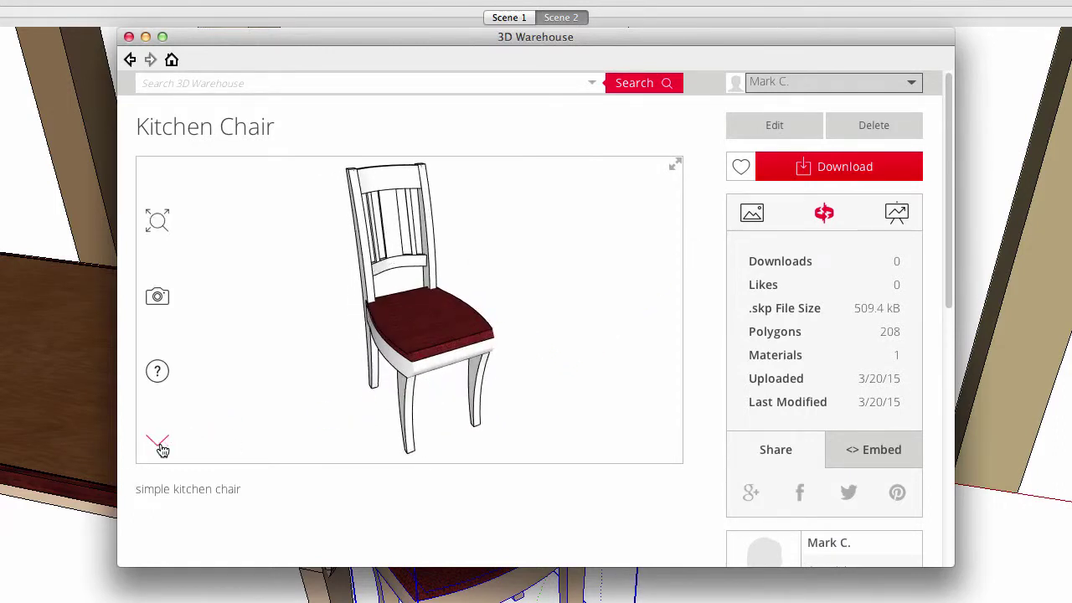
pyautogui.click(159, 303)
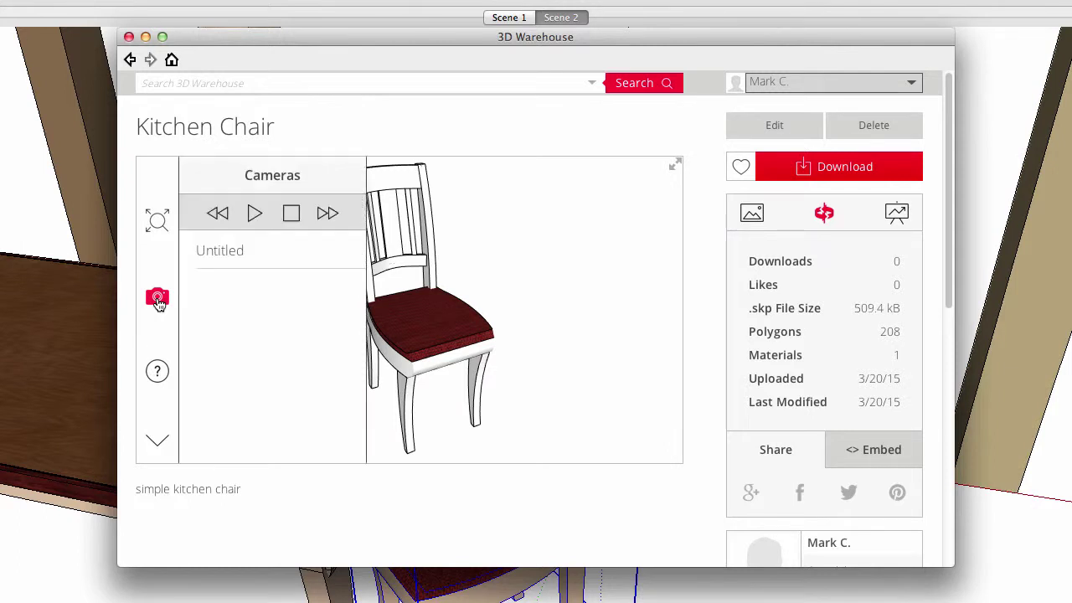
pyautogui.click(329, 215)
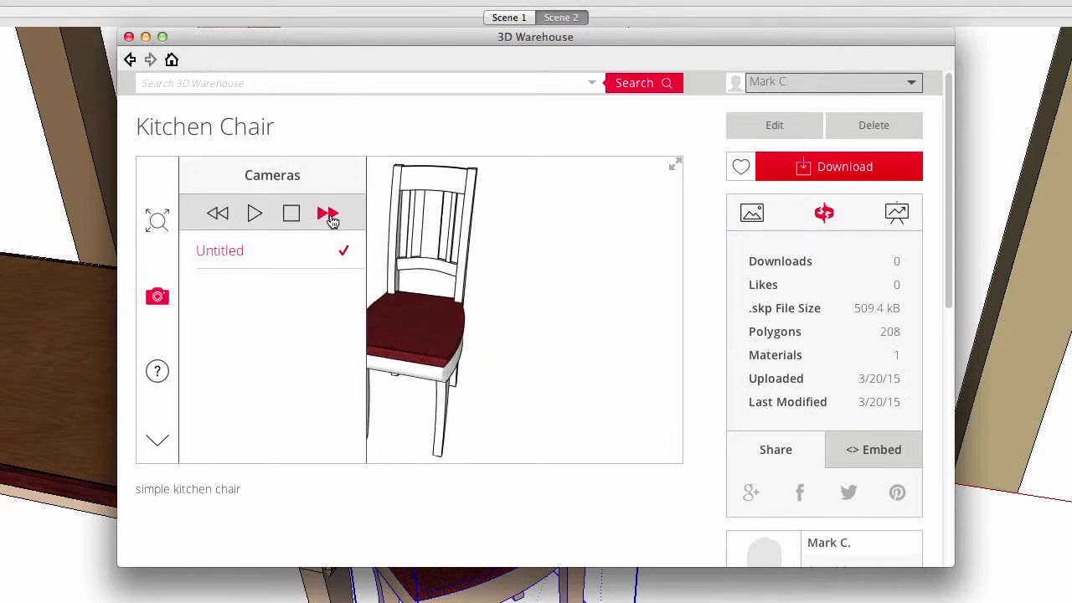
pyautogui.click(156, 442)
pyautogui.click(754, 214)
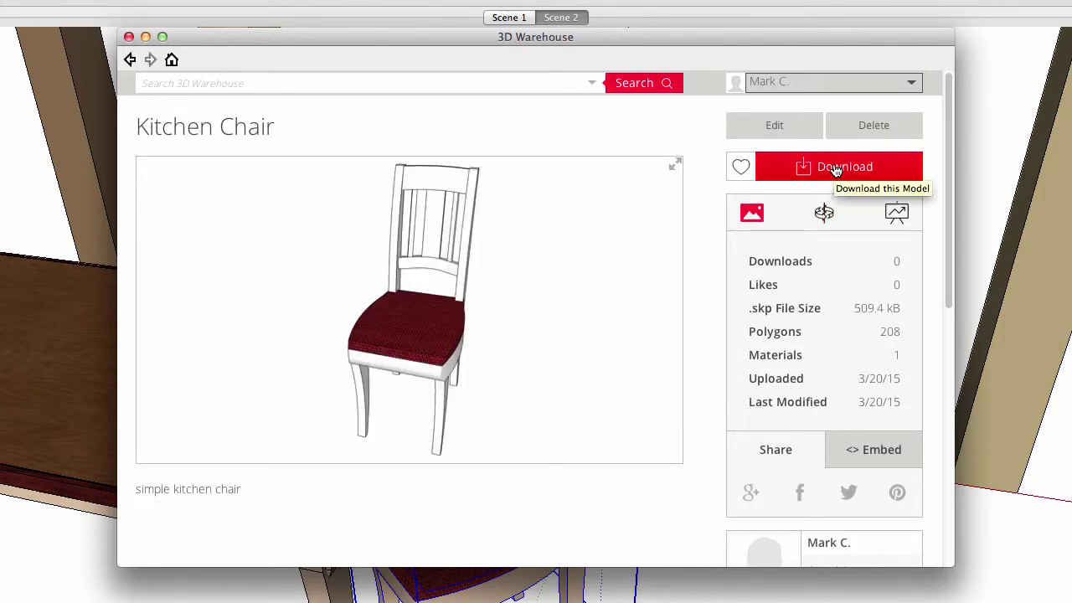
# Download the Kitchen Chair into the model, place it in the room, and view its entity info
pyautogui.click(835, 168)
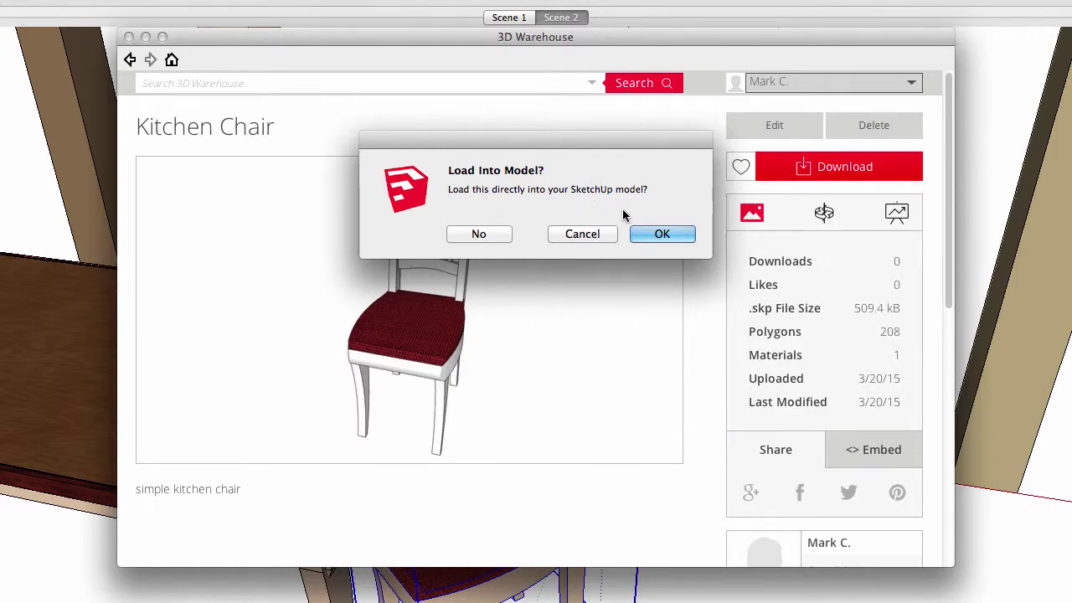
pyautogui.click(655, 232)
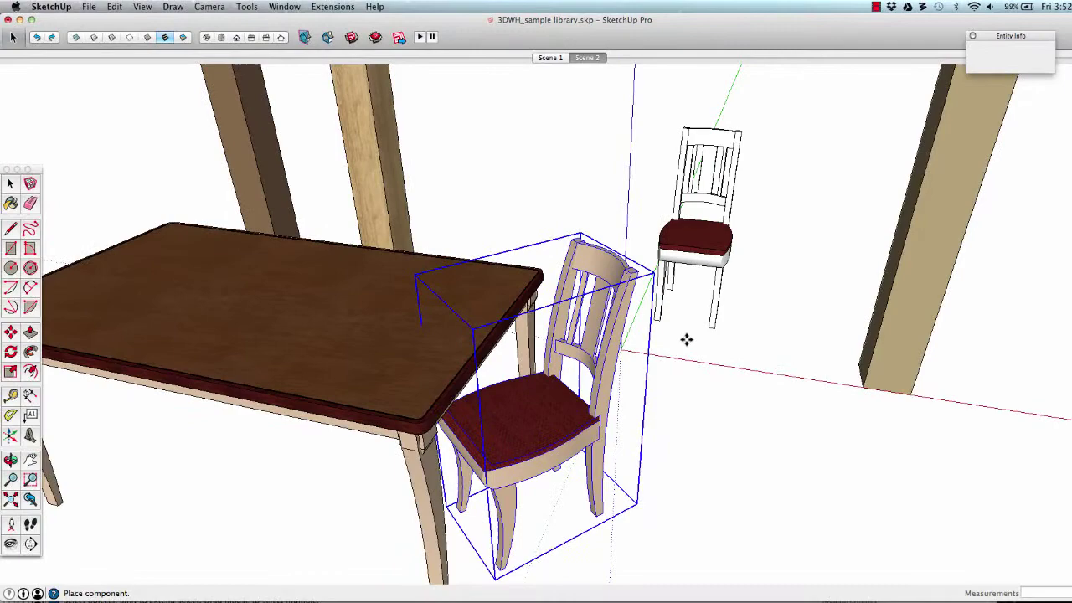
pyautogui.click(698, 521)
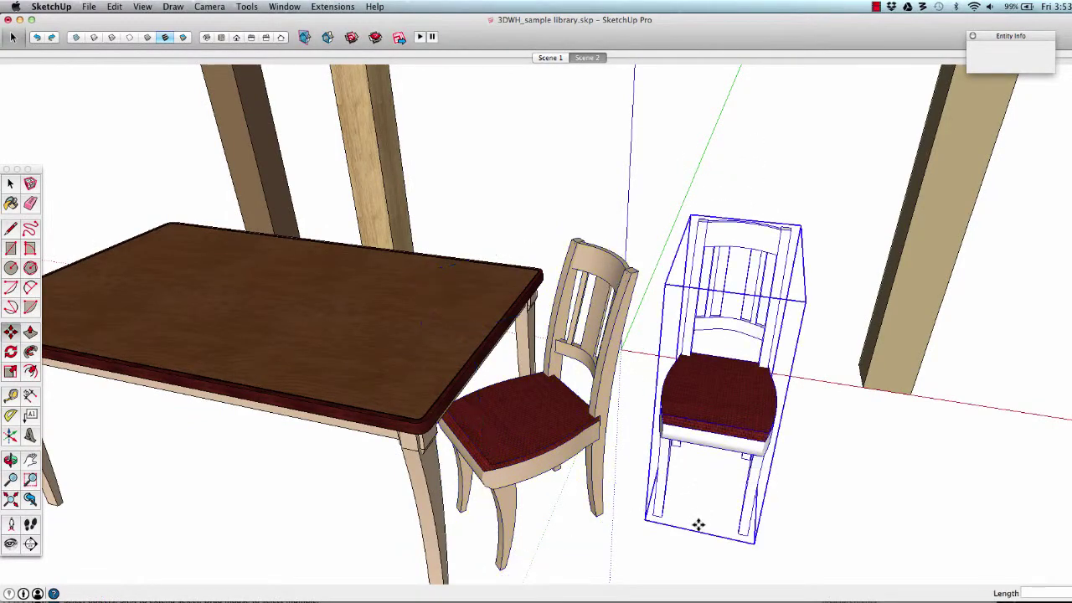
pyautogui.moveTo(701, 432); pyautogui.dragTo(645, 394, button='middle')
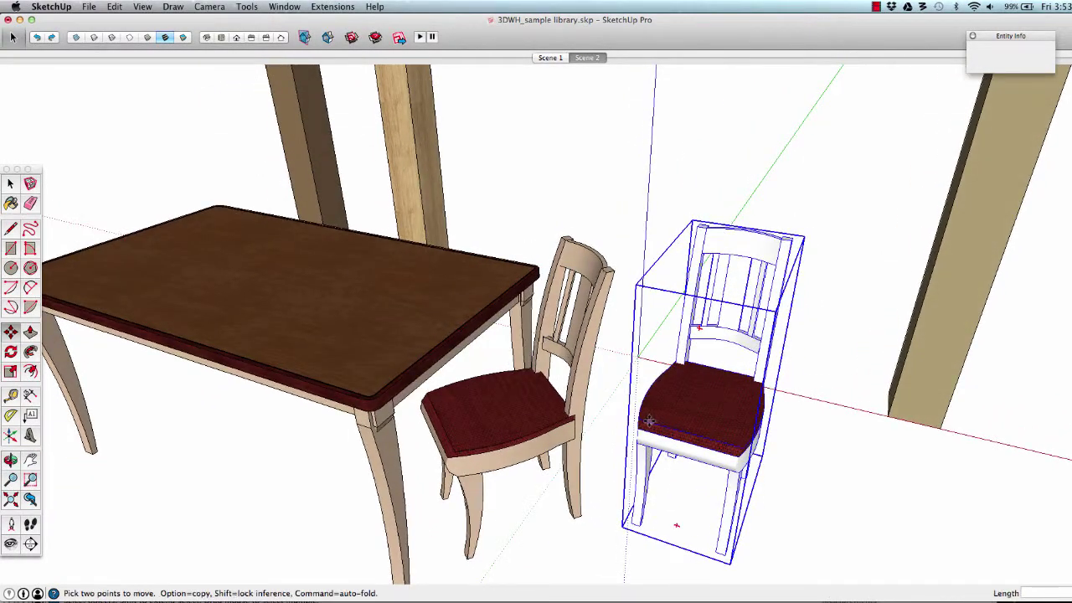
pyautogui.rightClick(676, 381)
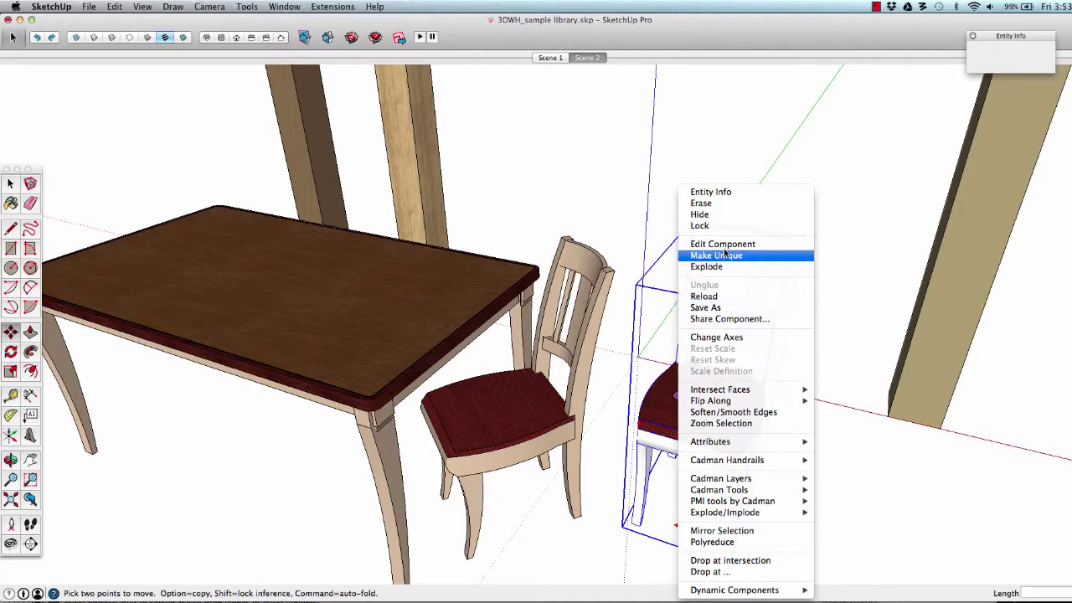
pyautogui.click(738, 191)
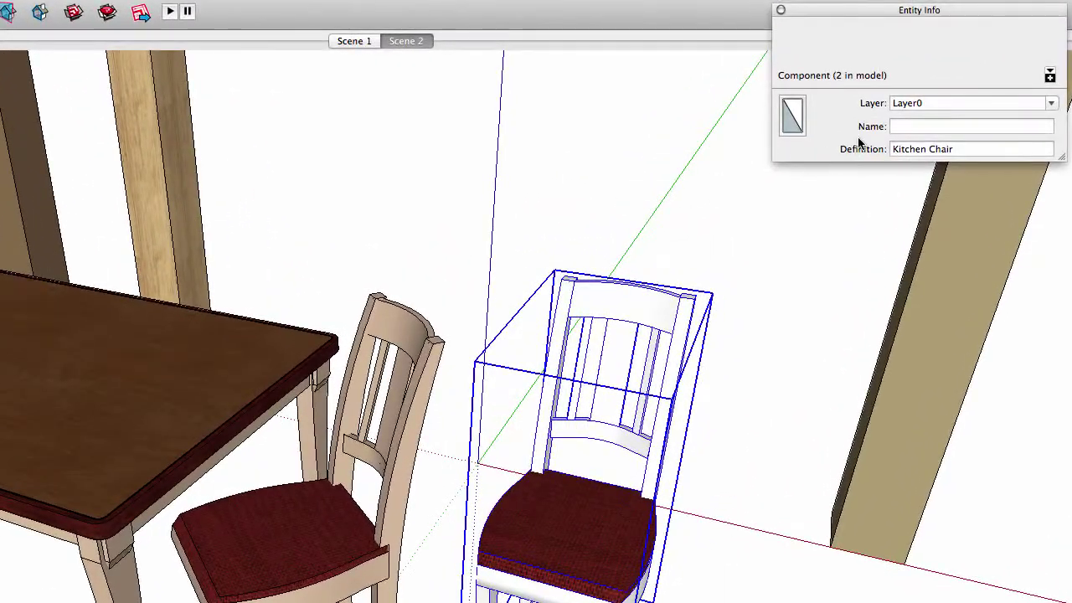
# Paint the new chair with the tan wood material and erase the old chair by the table
pyautogui.click(419, 331)
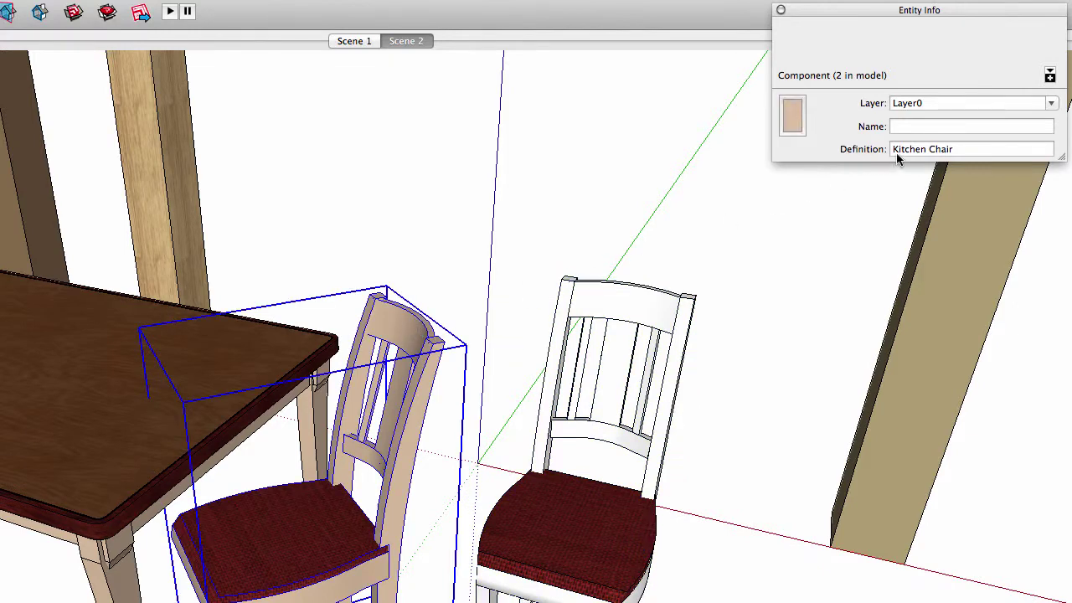
pyautogui.click(593, 301)
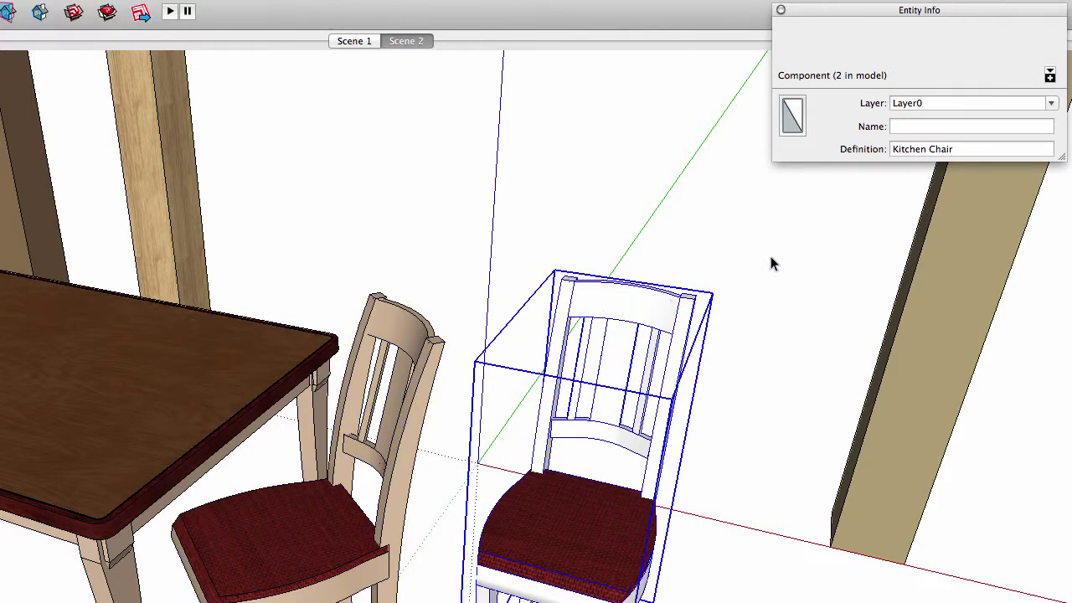
pyautogui.click(434, 356)
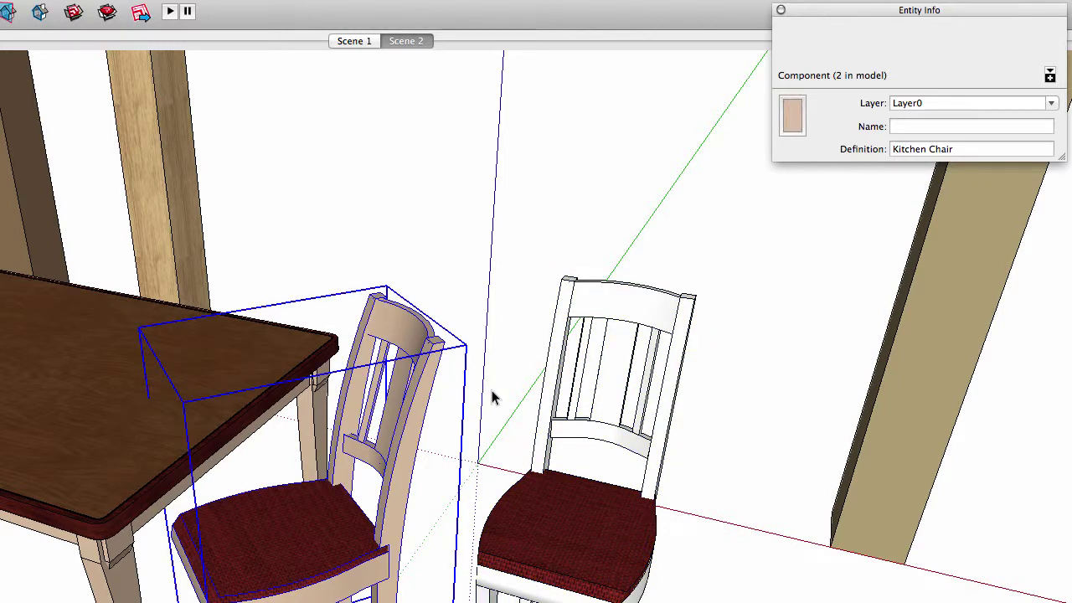
pyautogui.press('b')
pyautogui.click(586, 295)
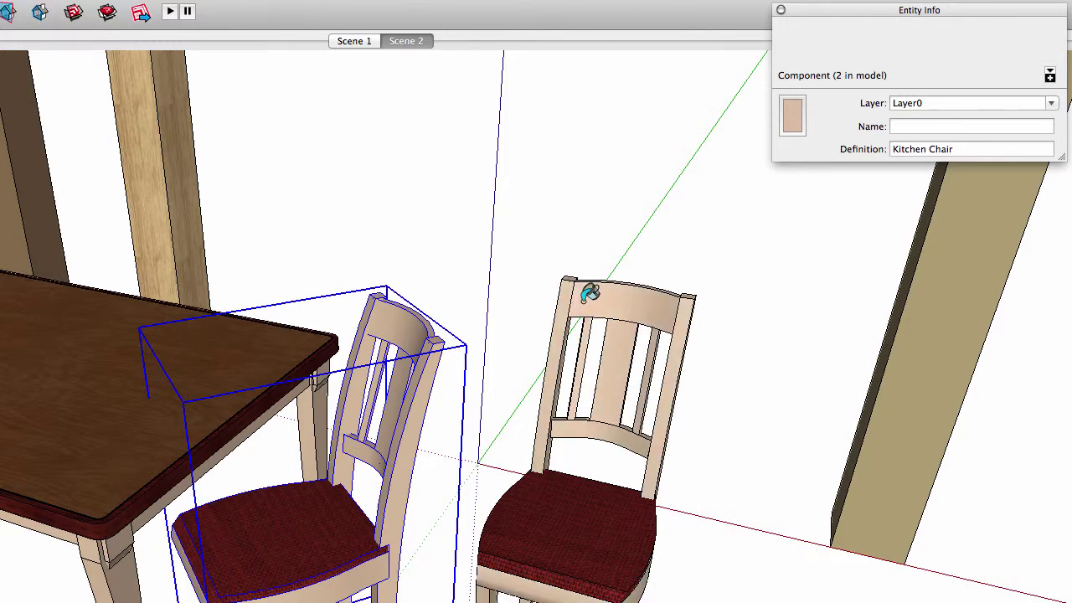
pyautogui.press('e')
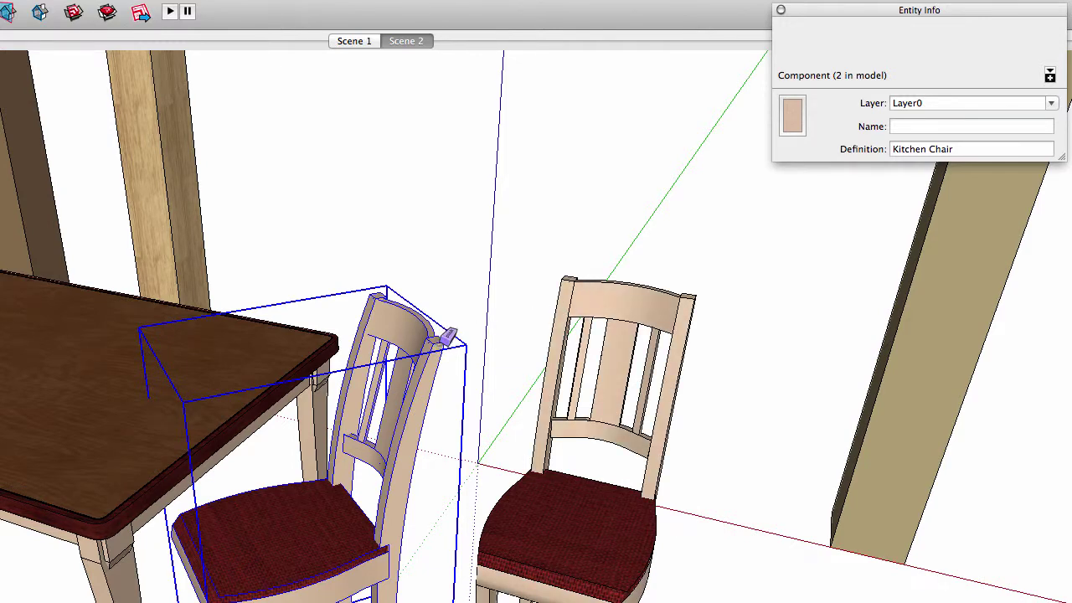
pyautogui.click(436, 346)
pyautogui.moveTo(565, 514)
pyautogui.mouseDown(button='middle')
pyautogui.moveTo(395, 527)
pyautogui.moveTo(409, 483)
pyautogui.moveTo(449, 466)
pyautogui.mouseUp(button='middle')
# Edit the chair component and paint its red seat fabric with the brown material
pyautogui.press('b')
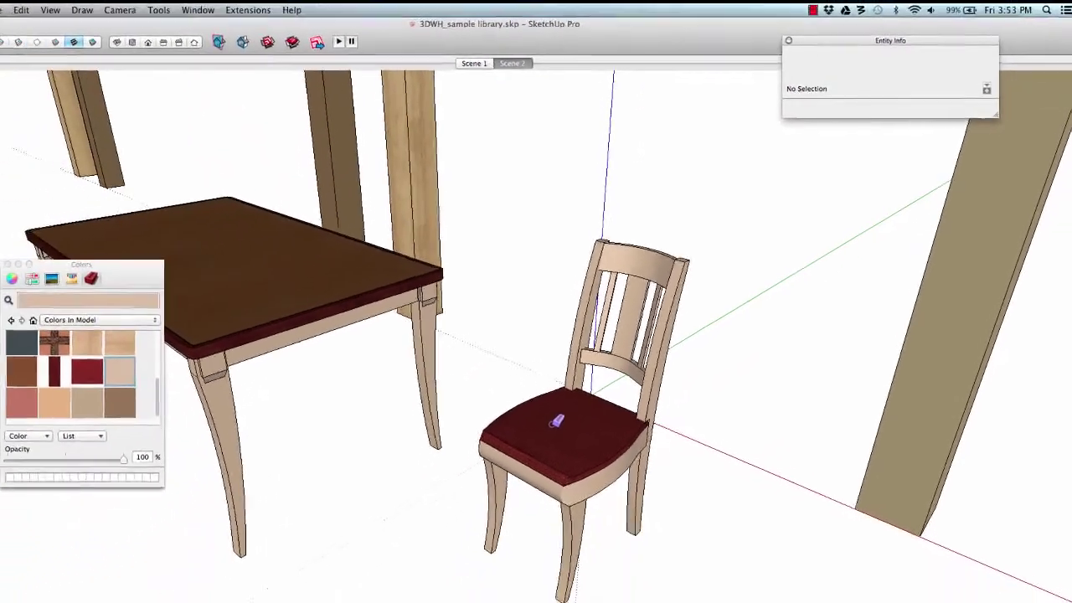
pyautogui.press('space')
pyautogui.doubleClick(572, 421)
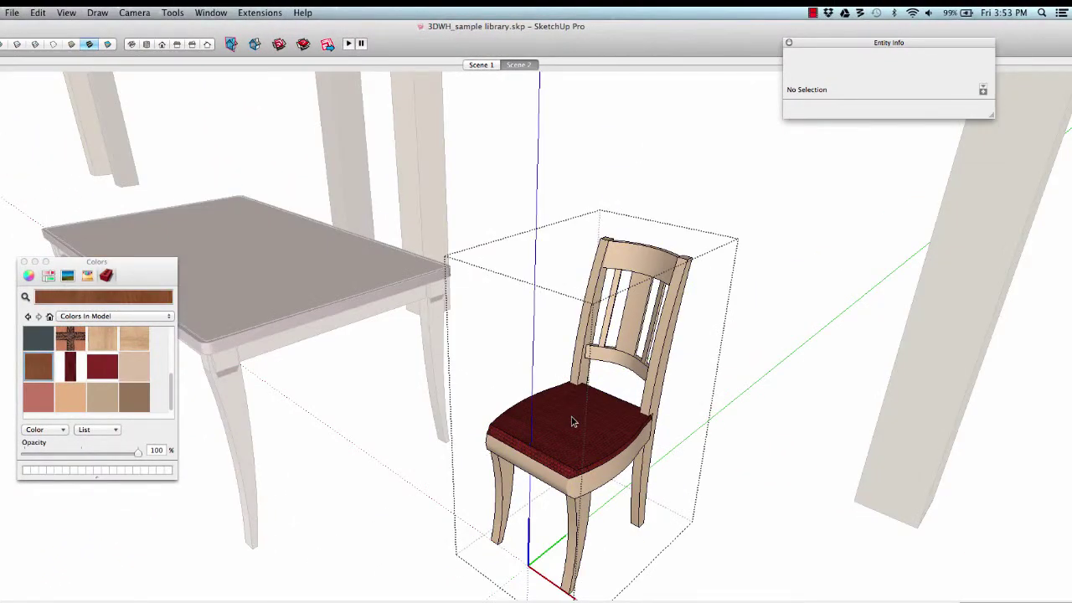
pyautogui.press('b')
pyautogui.click(564, 412)
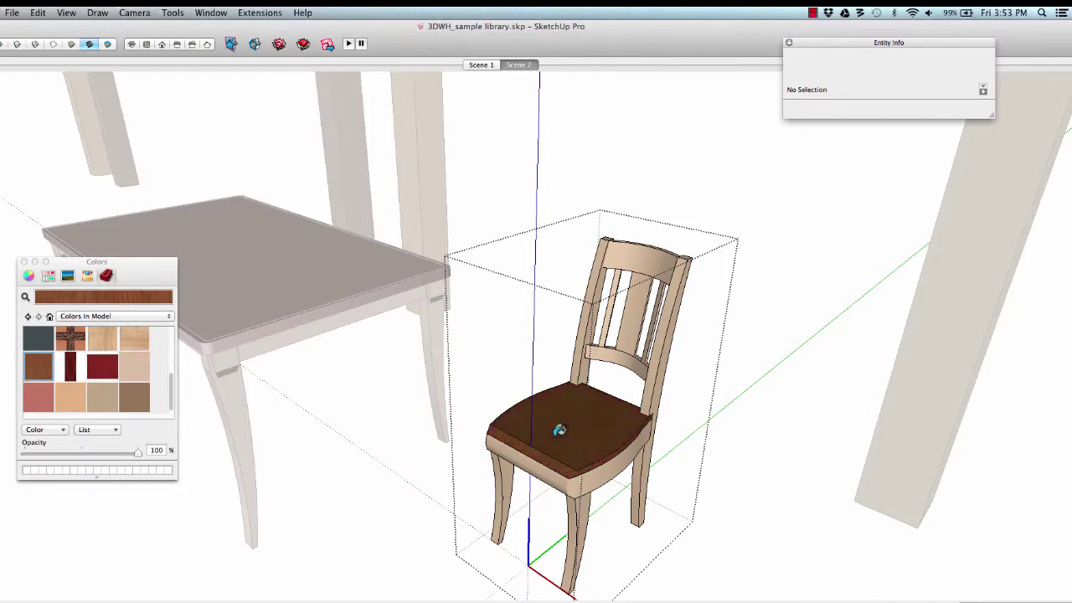
pyautogui.scroll(3, 558, 430)
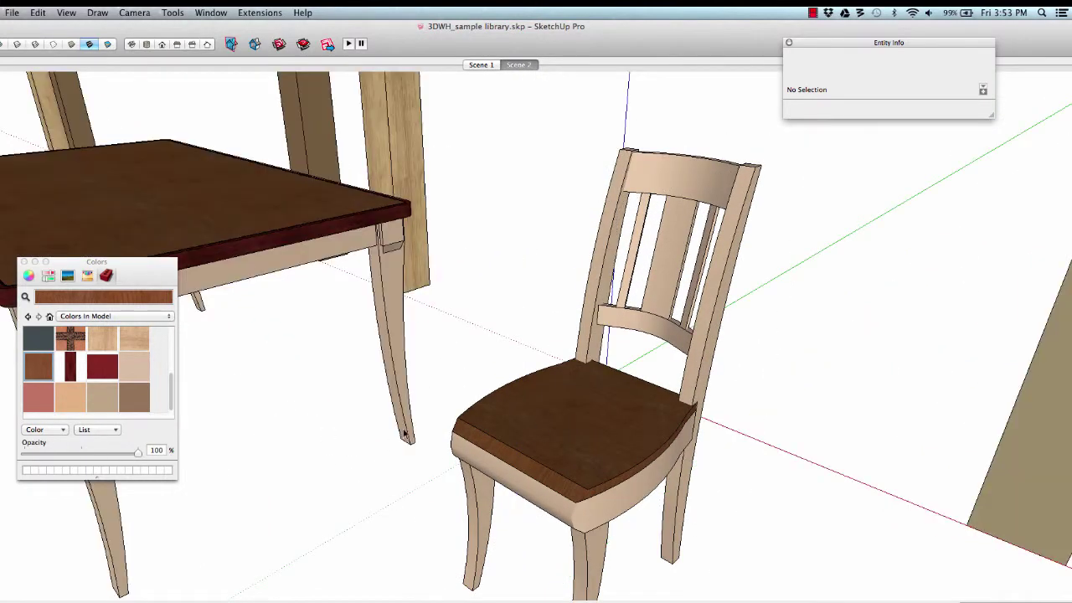
pyautogui.scroll(-3, 608, 393)
pyautogui.rightClick(674, 360)
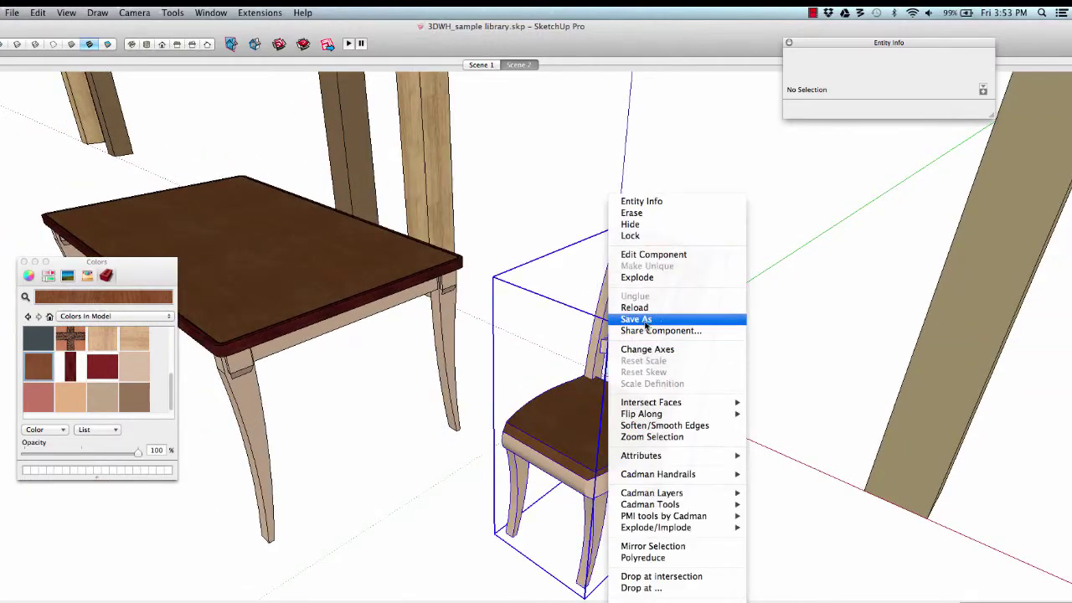
# Share the chair again, extend its description with 'additional information and product price', and update
pyautogui.click(711, 330)
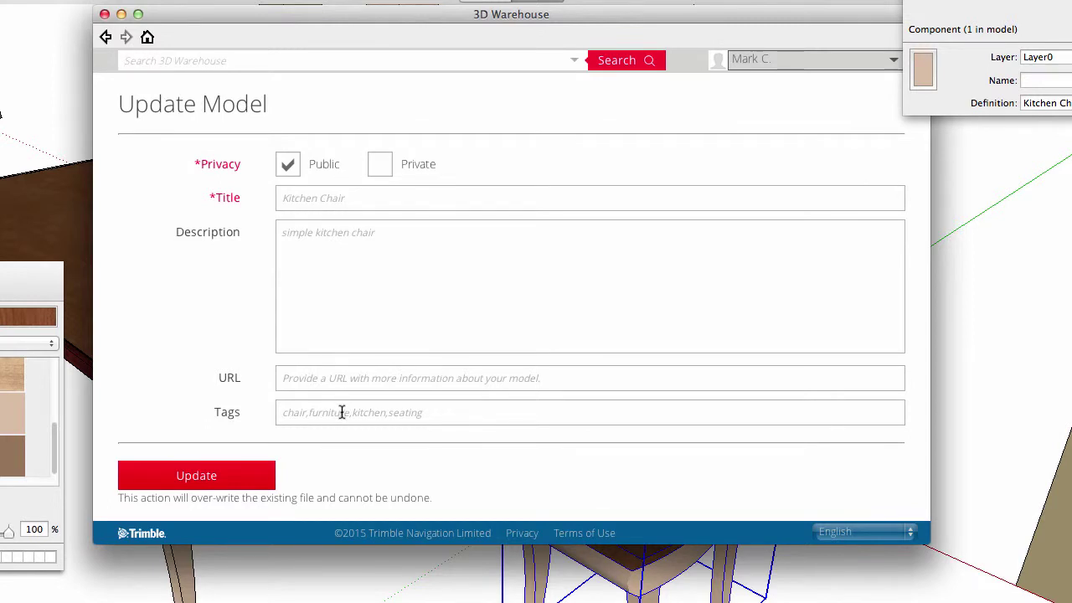
pyautogui.click(415, 233)
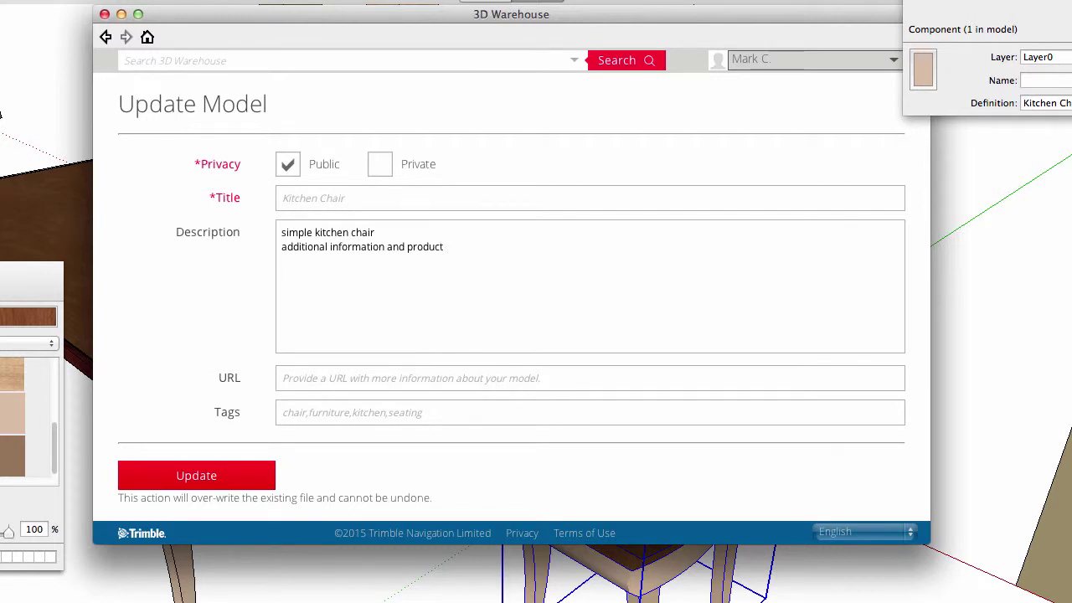
pyautogui.write('ce')
pyautogui.click(210, 477)
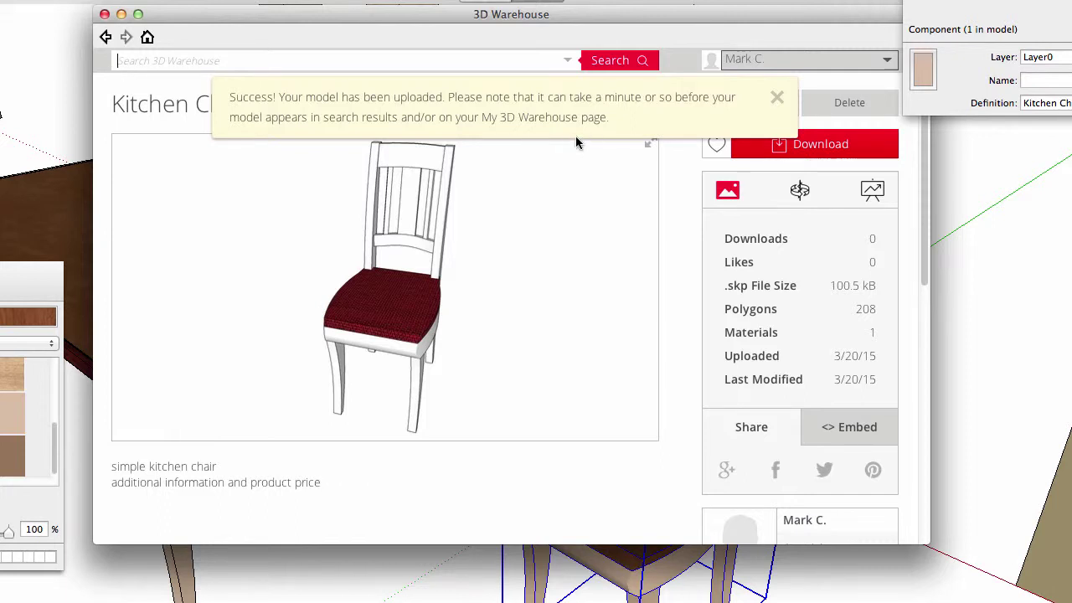
# Dismiss the upload success message and reload the Kitchen Chair page
pyautogui.click(779, 100)
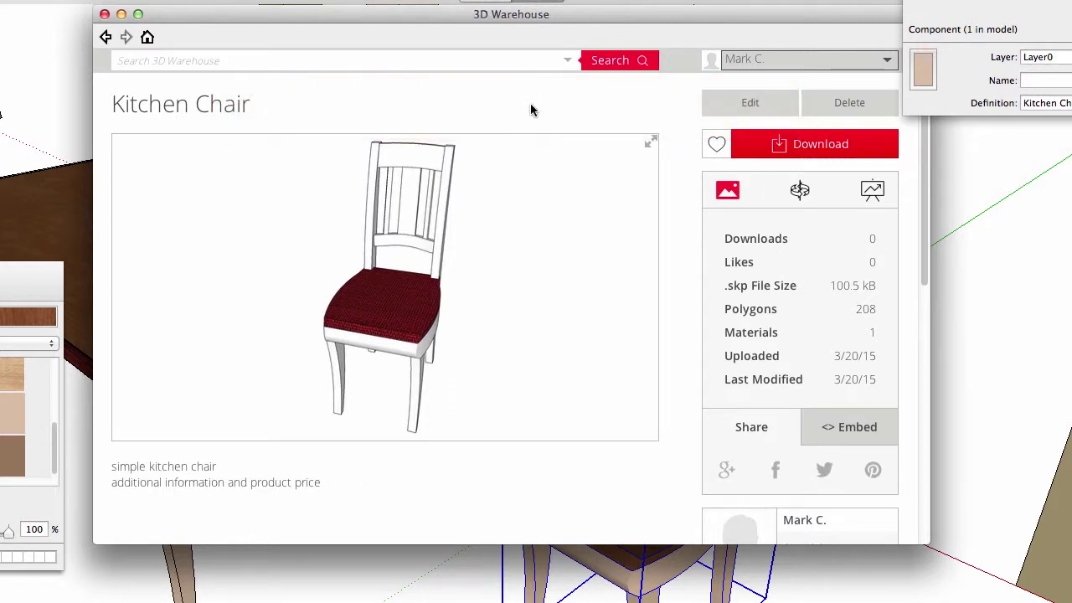
pyautogui.rightClick(530, 109)
pyautogui.click(554, 131)
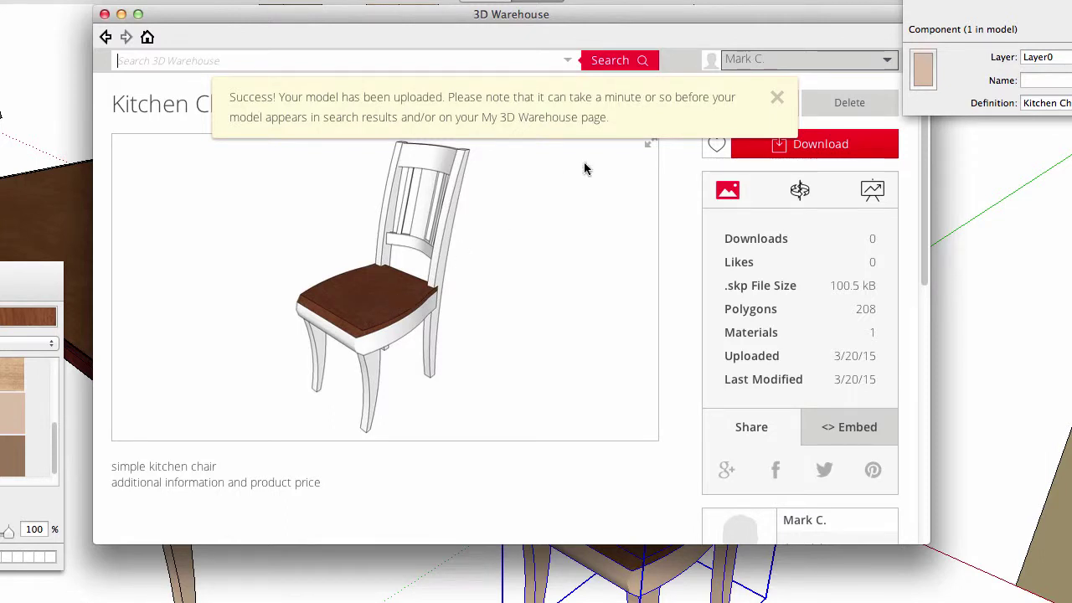
pyautogui.click(777, 97)
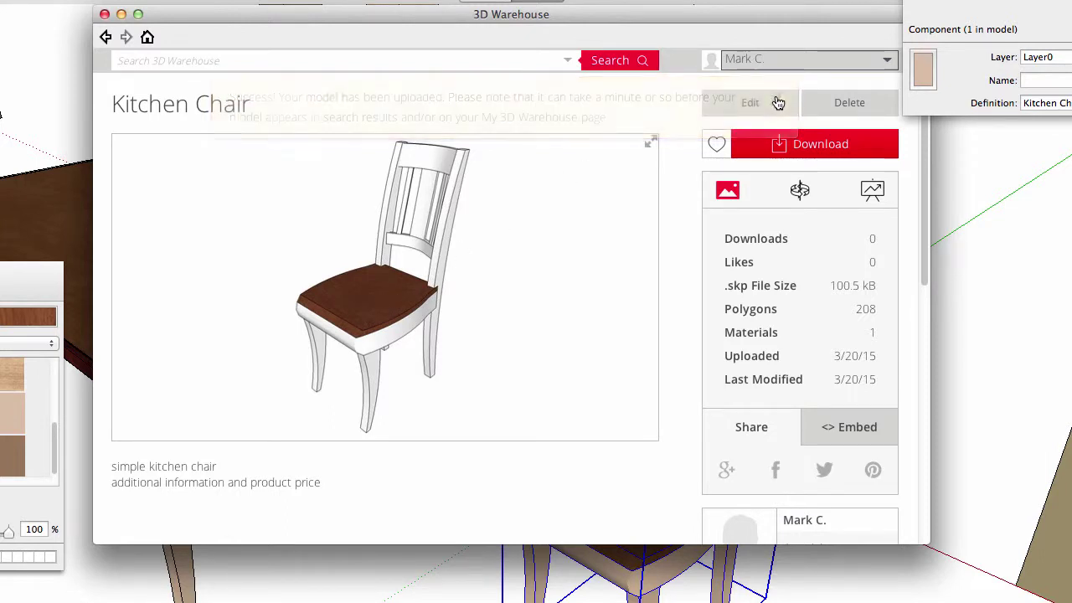
# Orbit the chair in the interactive 3D preview, then return to your own models list
pyautogui.click(798, 187)
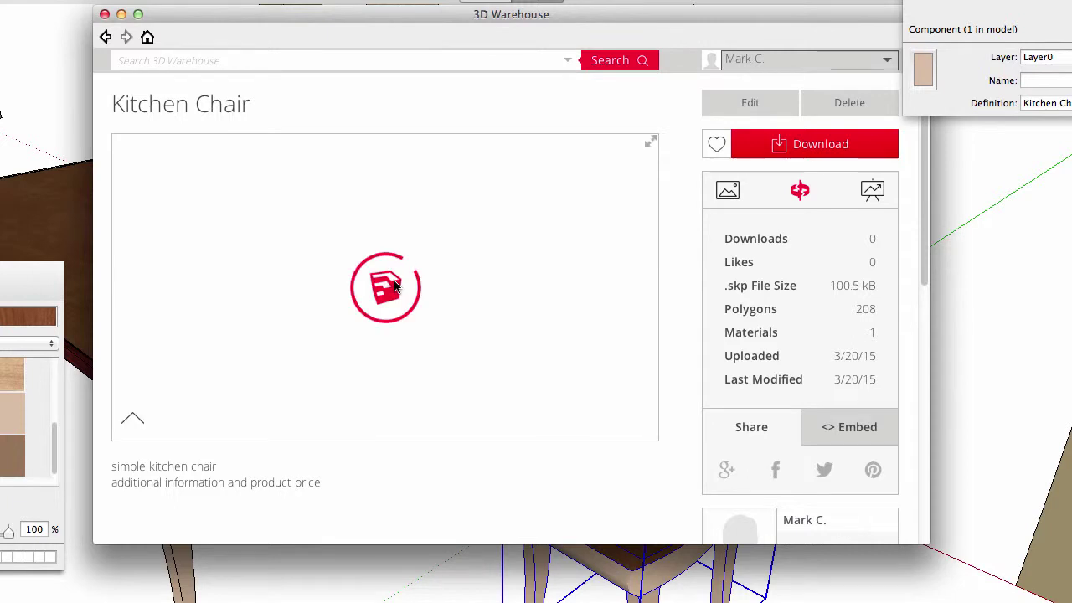
pyautogui.scroll(3, 366, 312)
pyautogui.scroll(3, 366, 312)
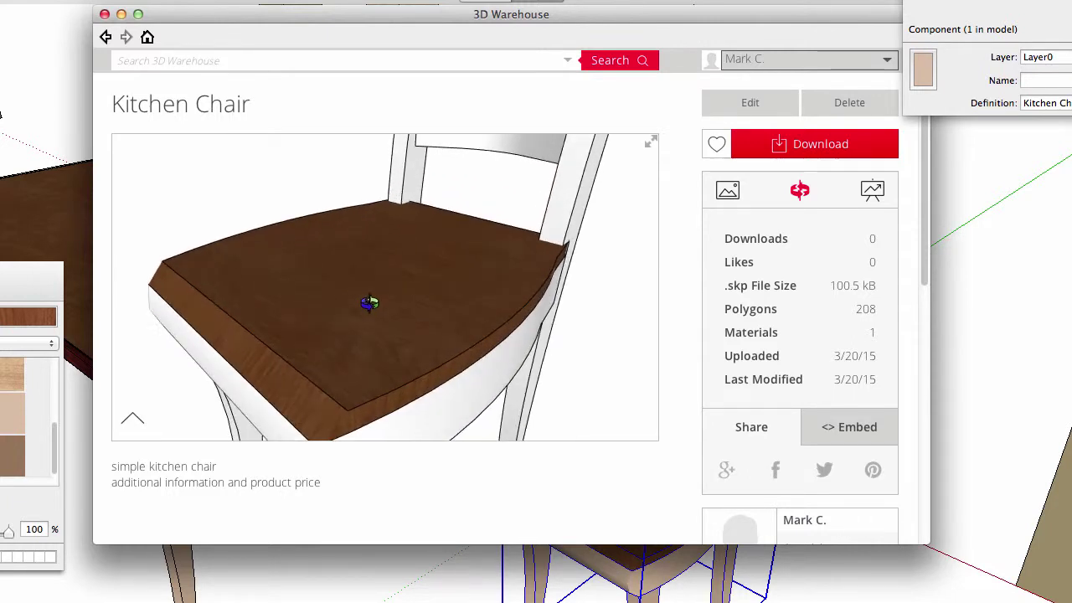
pyautogui.moveTo(366, 304); pyautogui.dragTo(489, 323)
pyautogui.scroll(-4, 393, 305)
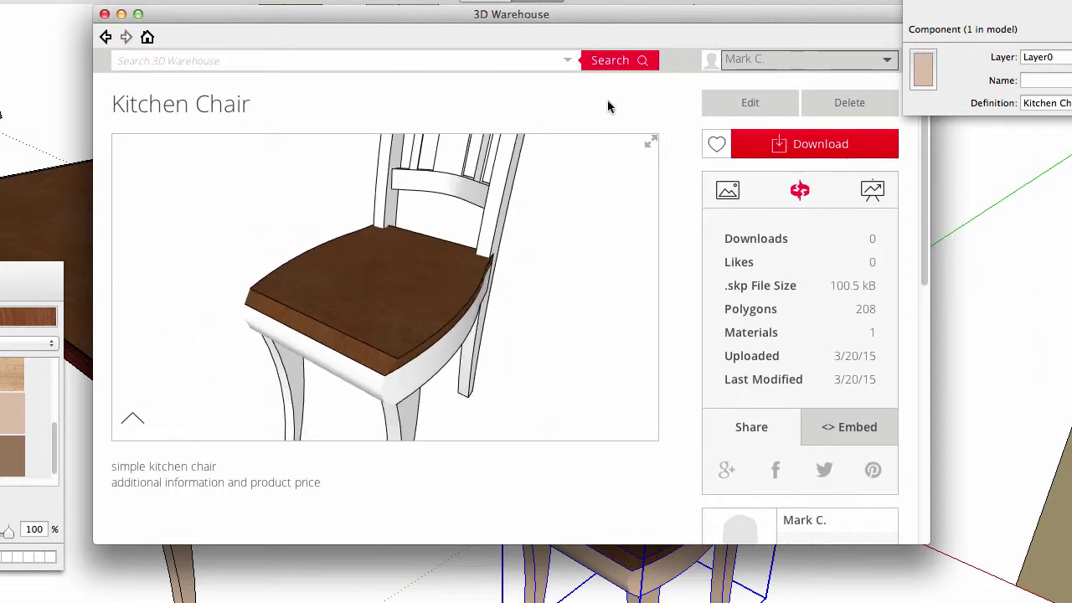
pyautogui.click(813, 107)
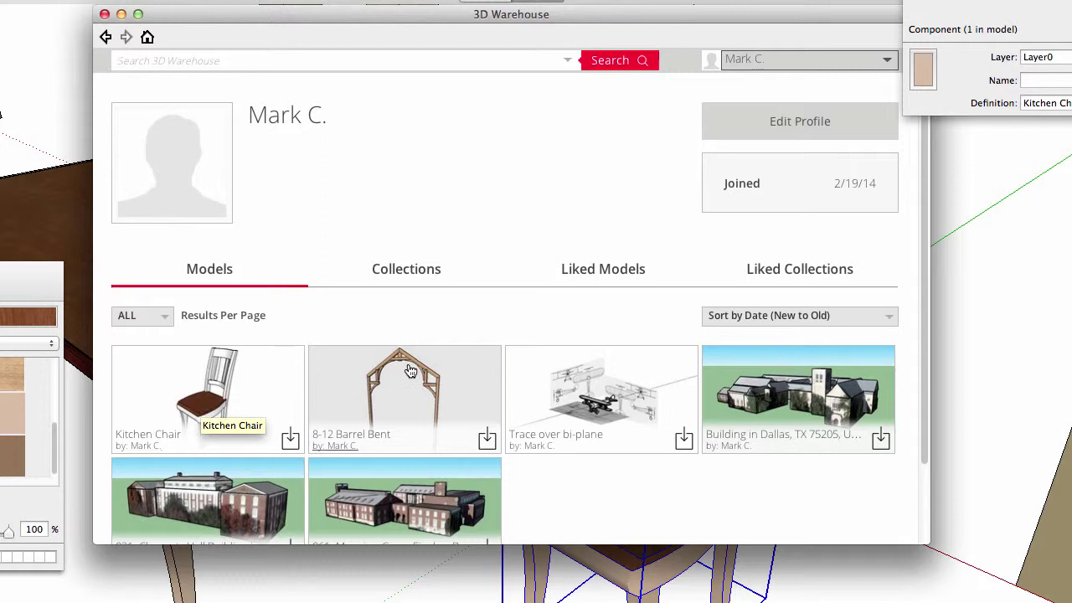
# Start a new collection titled 'Product Manufacturing' with description 'learning about the 3D warehouse'
pyautogui.click(403, 269)
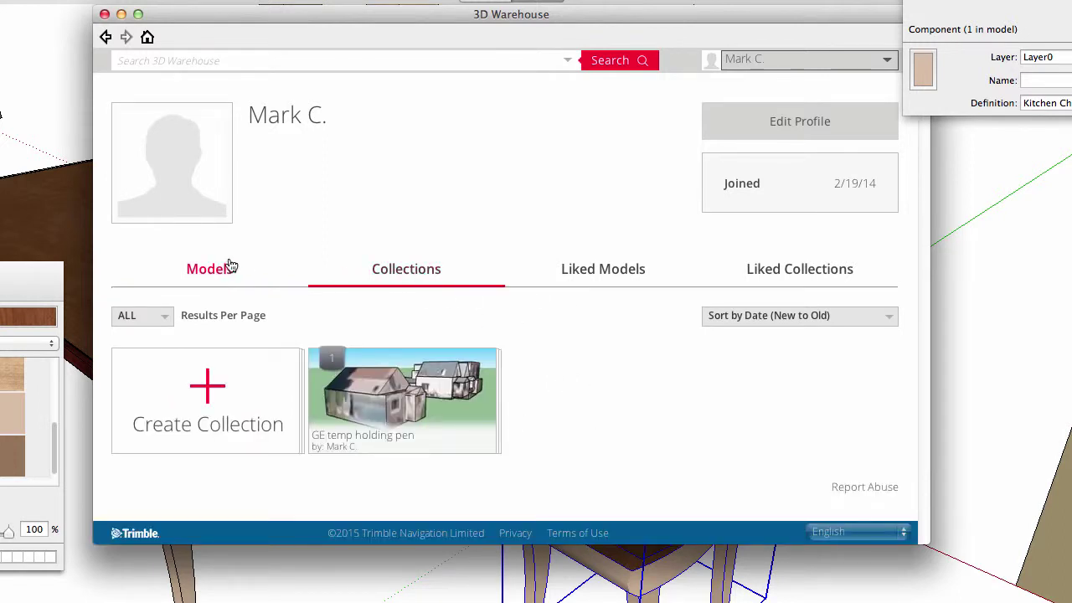
pyautogui.click(207, 395)
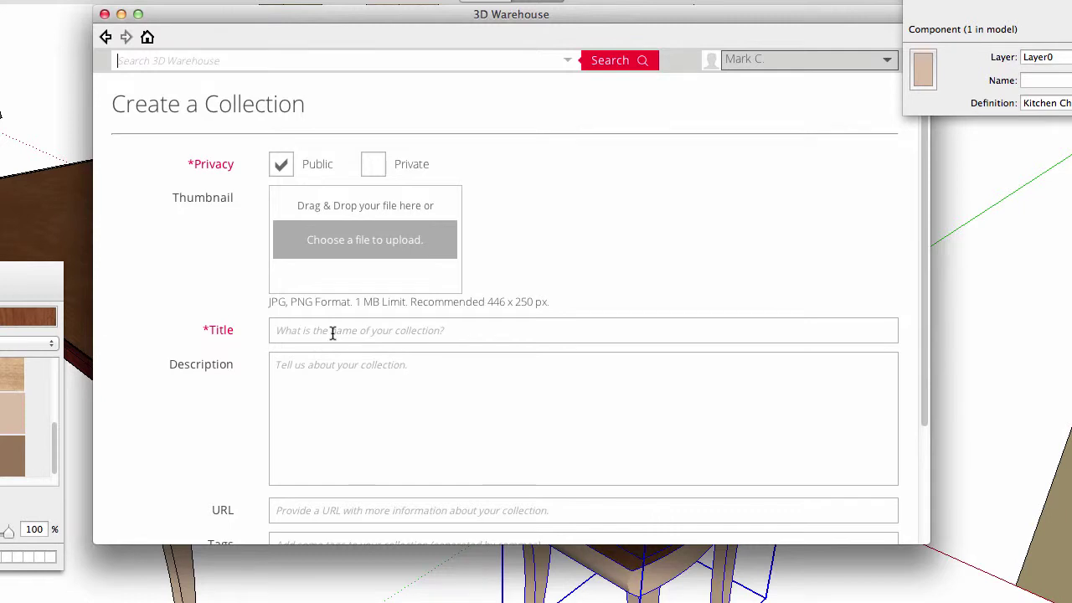
pyautogui.write('Product Manufacturing')
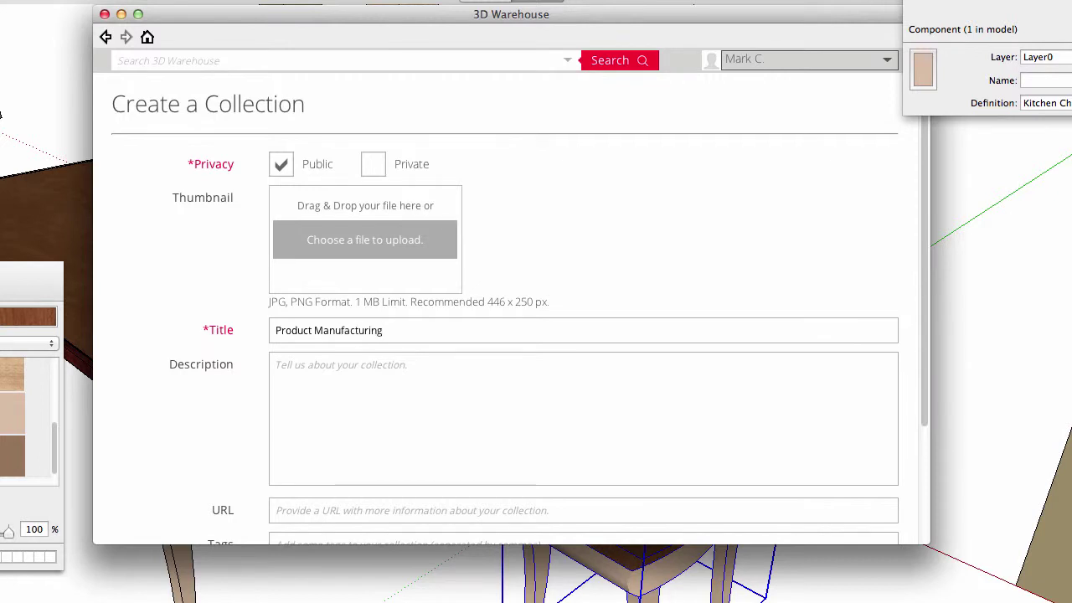
pyautogui.click(361, 364)
pyautogui.write('learning about the 3')
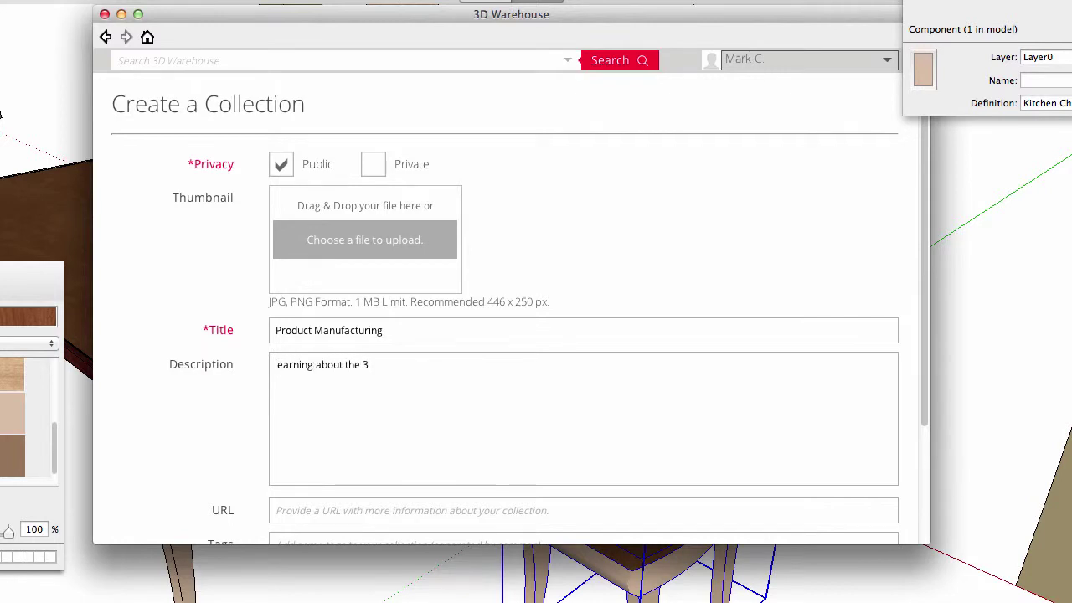
pyautogui.write('D warehouse')
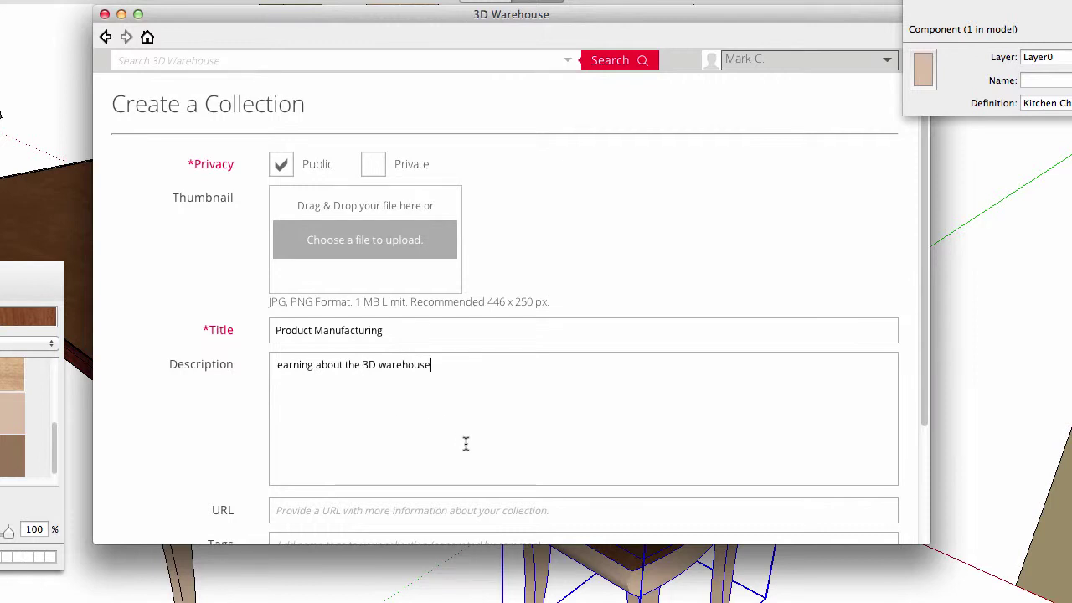
pyautogui.scroll(-3, 464, 443)
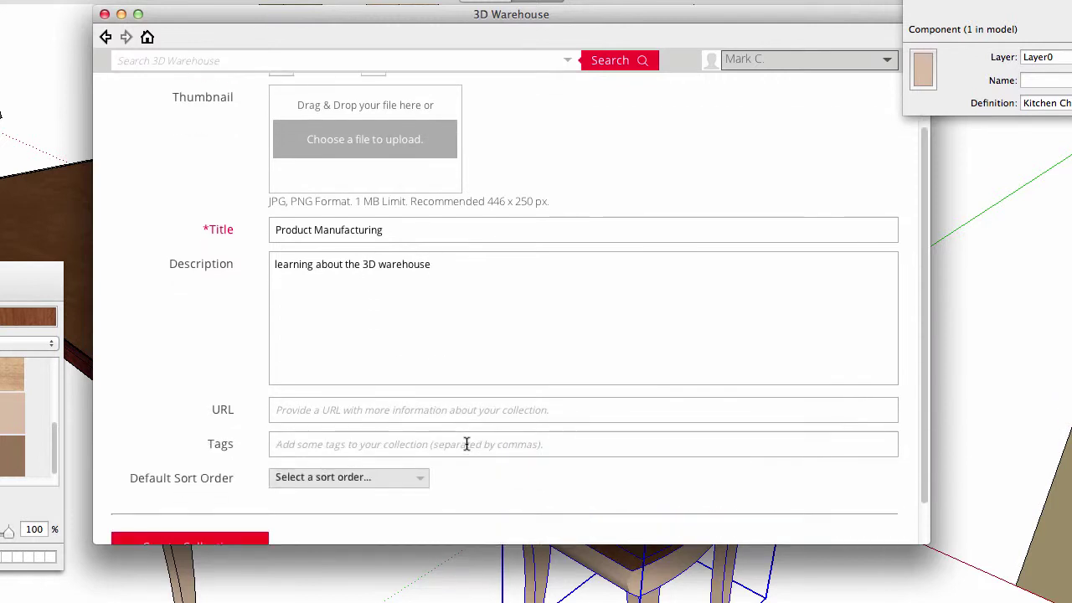
pyautogui.scroll(-2, 447, 445)
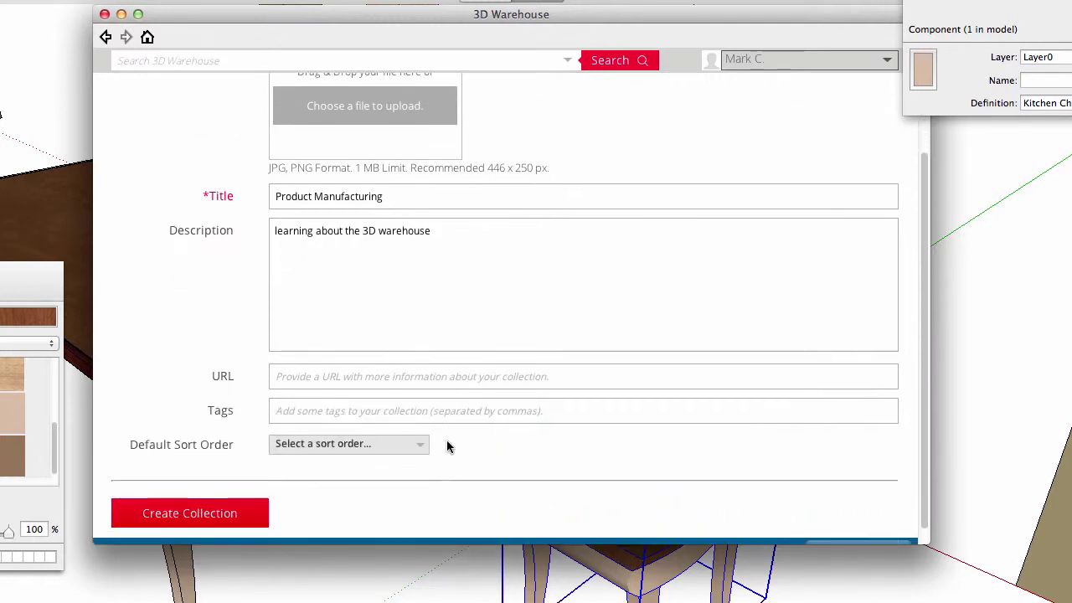
# Create the collection, then add Kitchen Chair to Product Manufacturing from the chair's model page
pyautogui.click(213, 498)
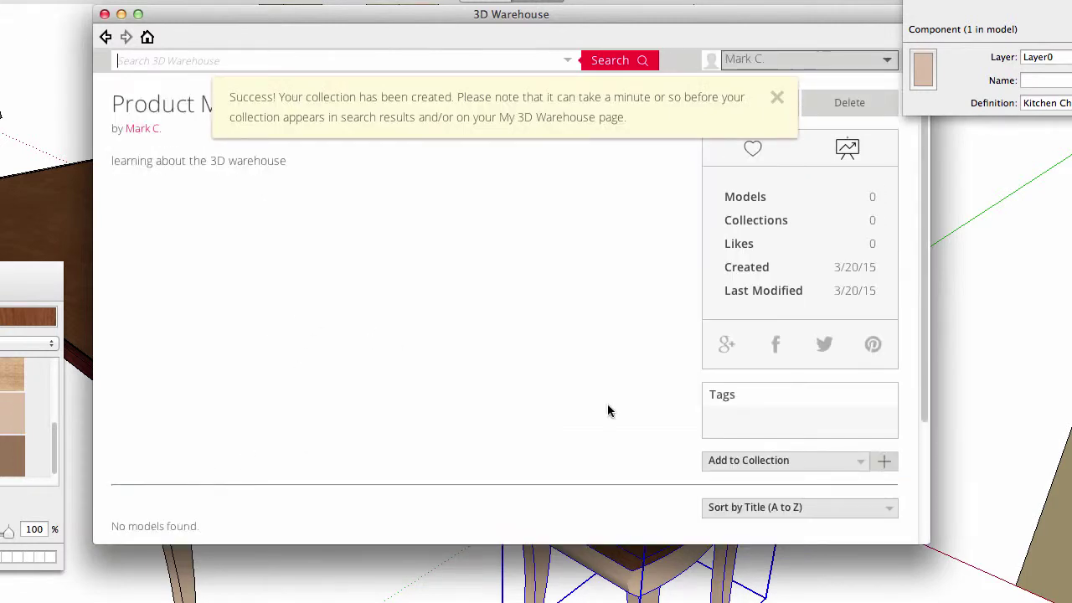
pyautogui.click(790, 60)
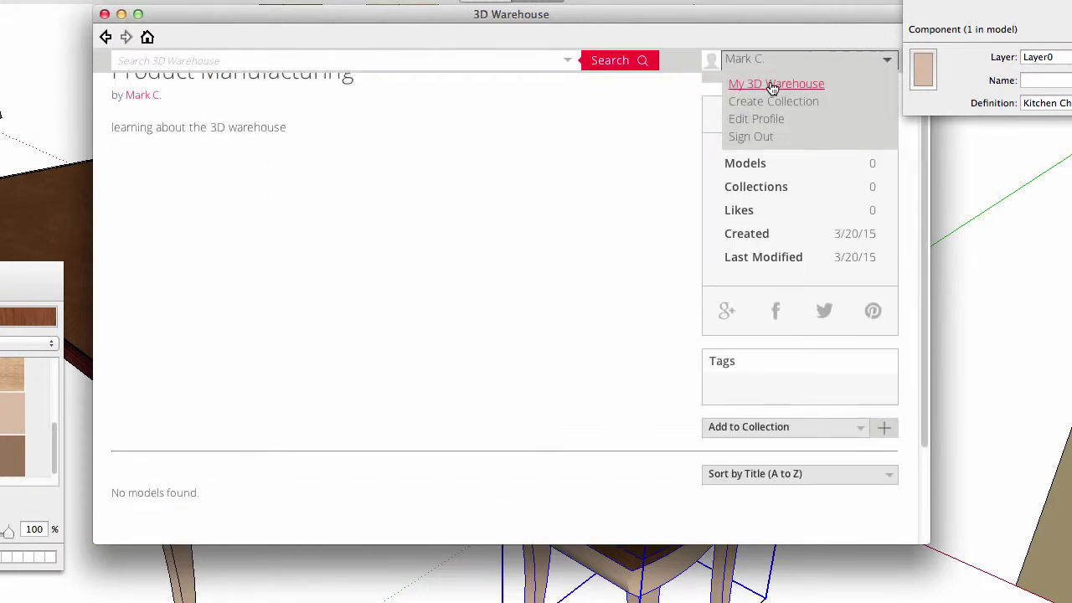
pyautogui.click(771, 86)
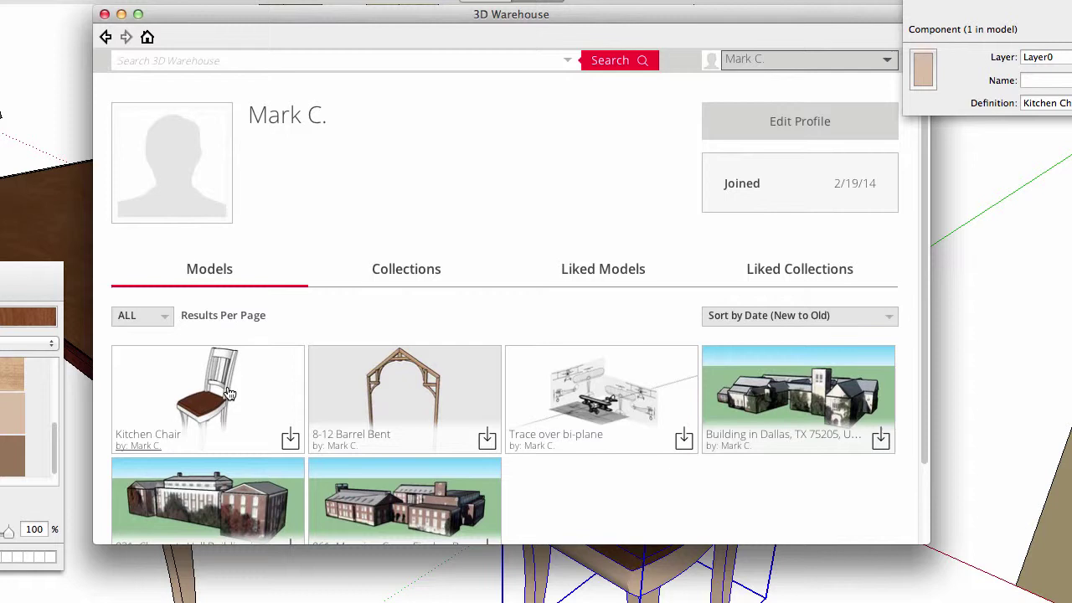
pyautogui.click(228, 393)
pyautogui.scroll(-5, 554, 410)
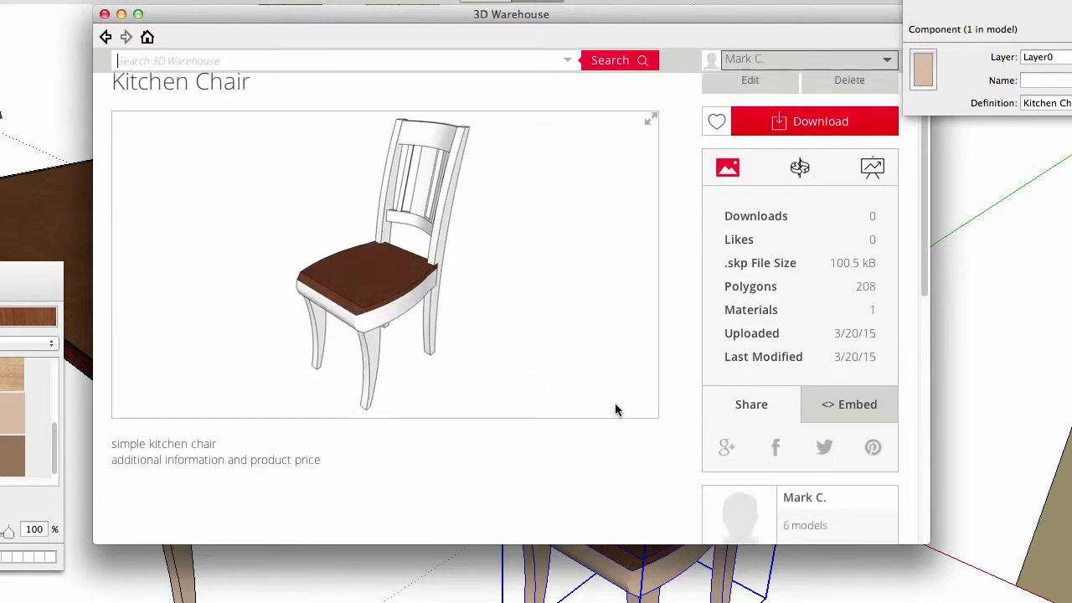
pyautogui.click(858, 476)
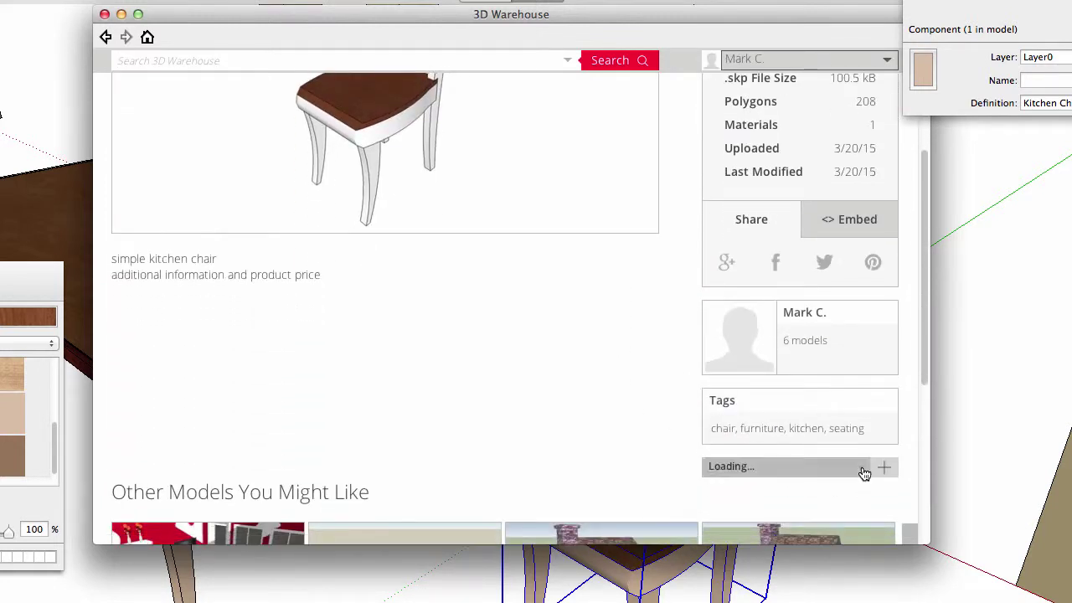
pyautogui.click(782, 443)
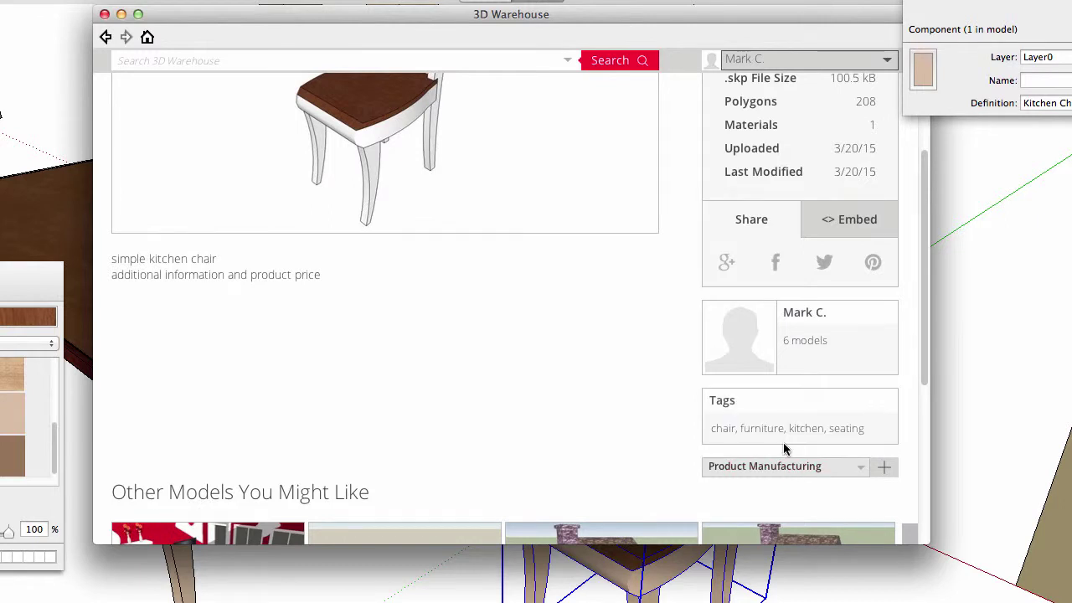
pyautogui.click(881, 471)
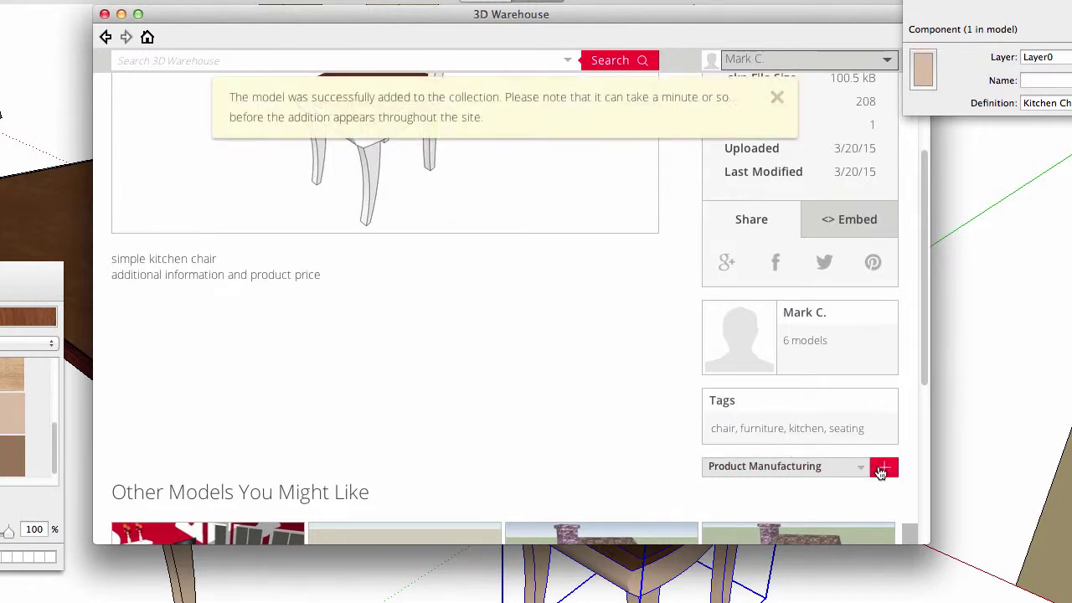
# Open the Product Manufacturing collection from your profile to see the chair inside
pyautogui.click(783, 60)
pyautogui.click(779, 83)
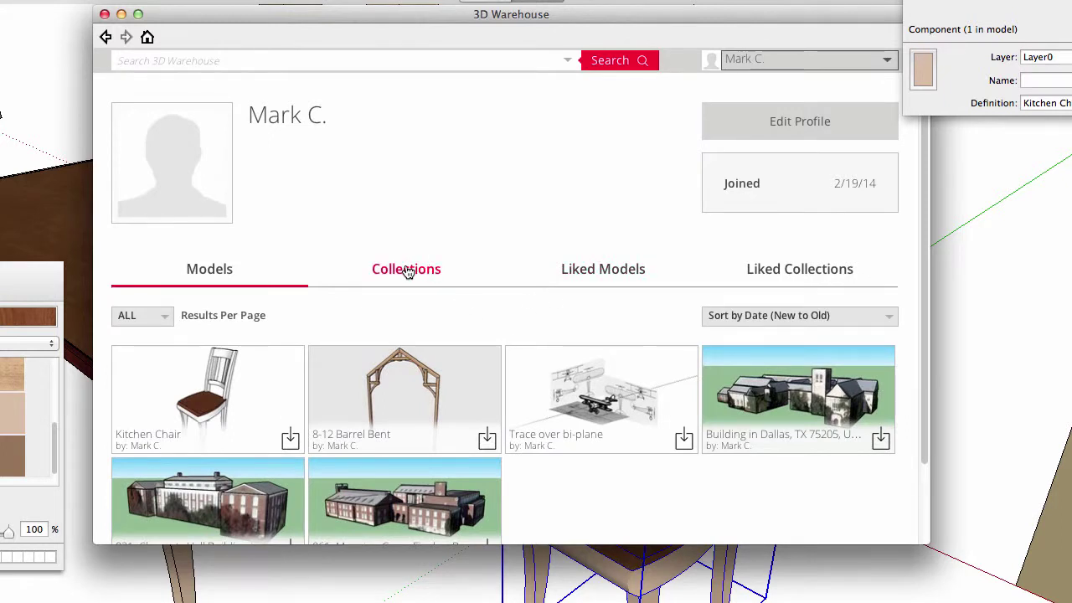
pyautogui.click(407, 272)
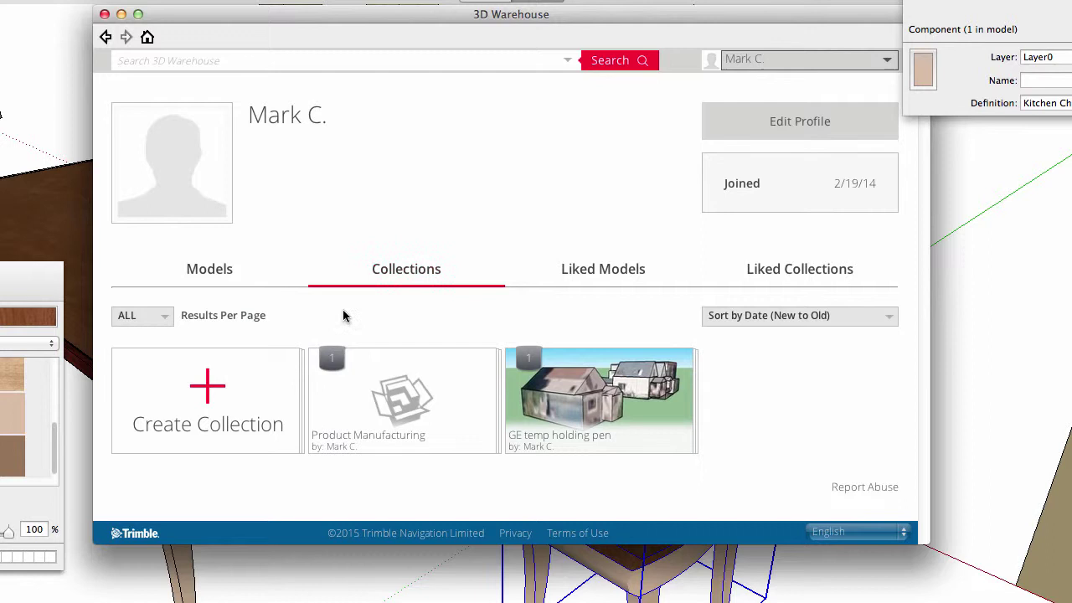
pyautogui.click(393, 403)
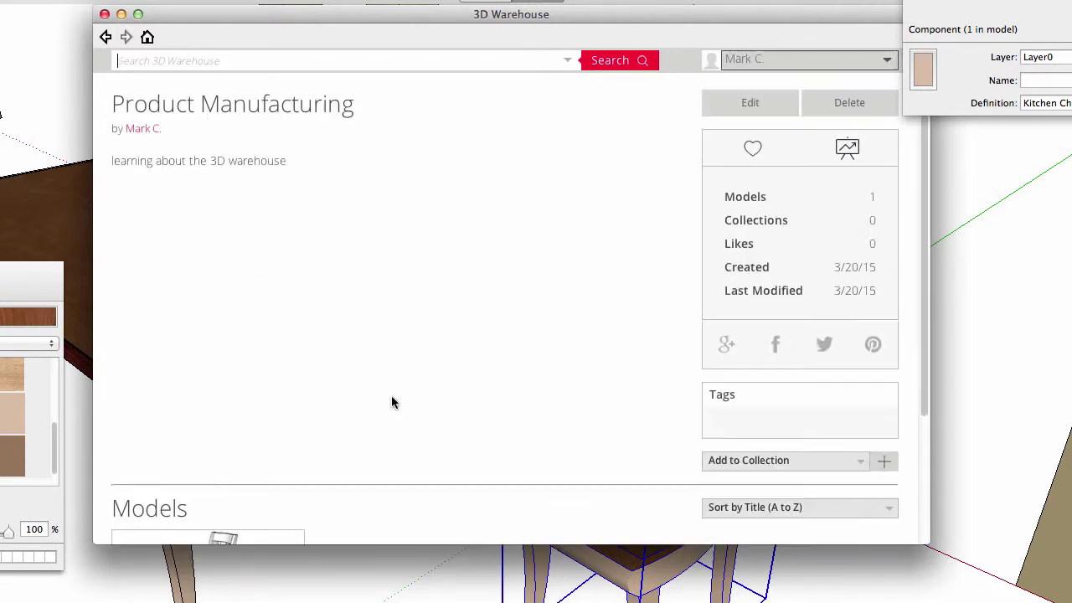
pyautogui.scroll(-3, 385, 268)
pyautogui.scroll(-1, 385, 272)
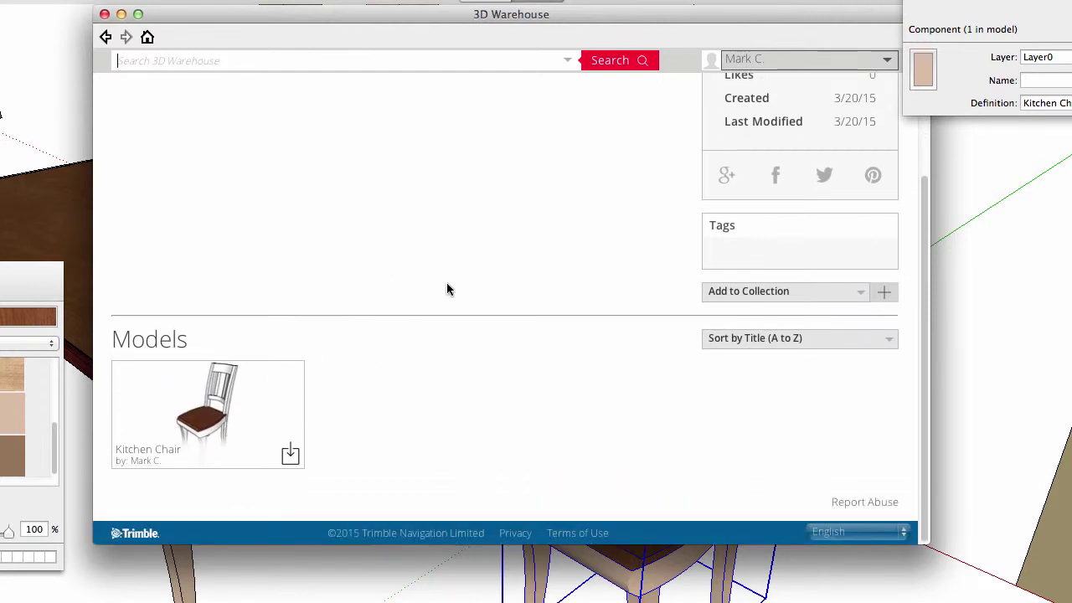
# Share the table component as 'Kitchen Table', described 'Simple traditional table', tagged furniture, kitchen
pyautogui.click(104, 14)
pyautogui.rightClick(266, 293)
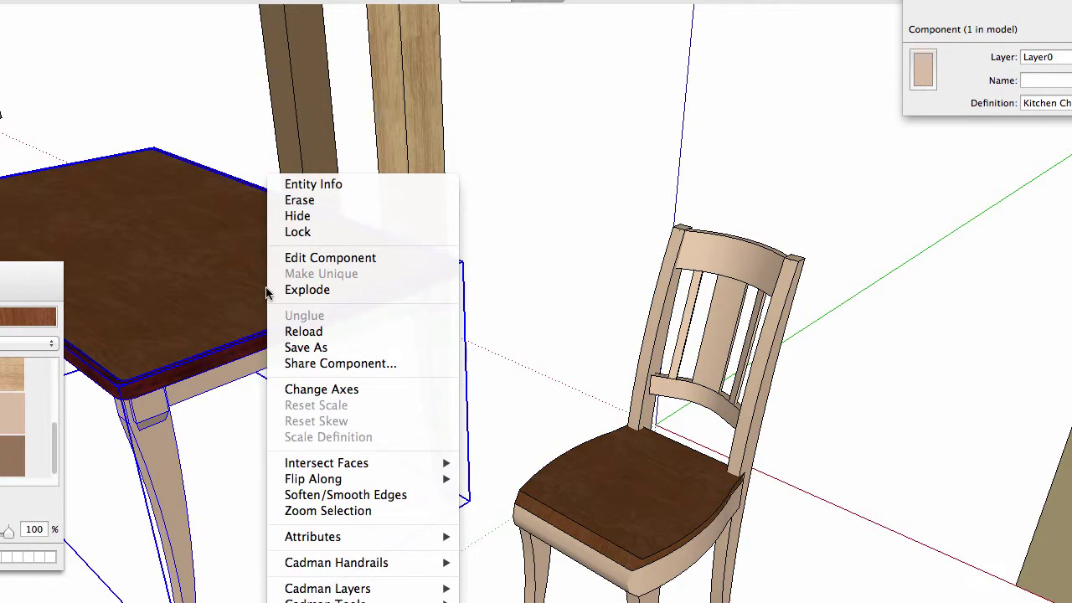
pyautogui.click(394, 365)
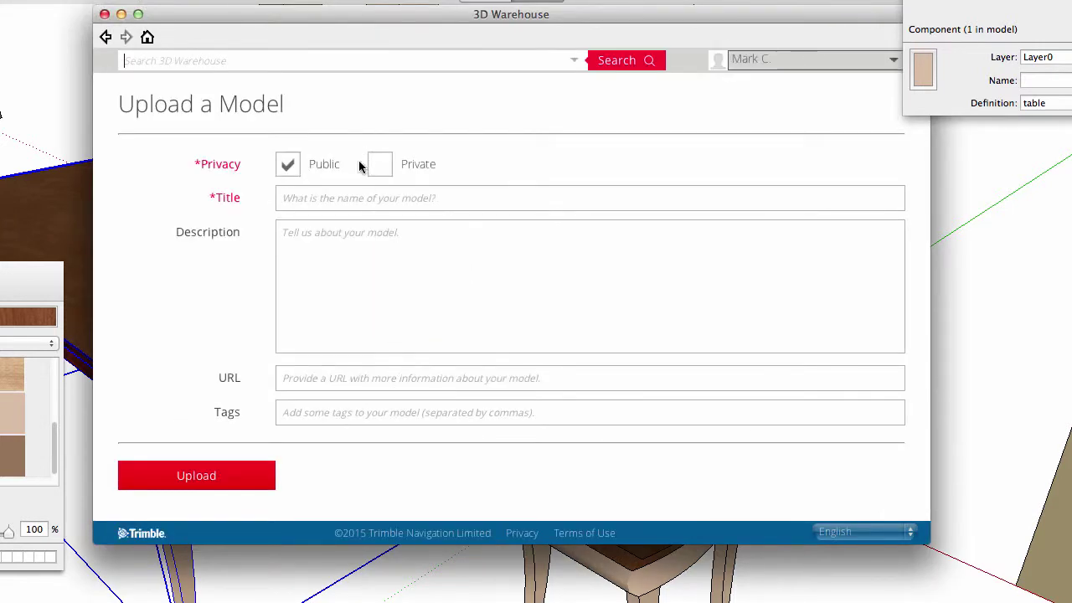
pyautogui.click(338, 198)
pyautogui.write('Kitchen Table')
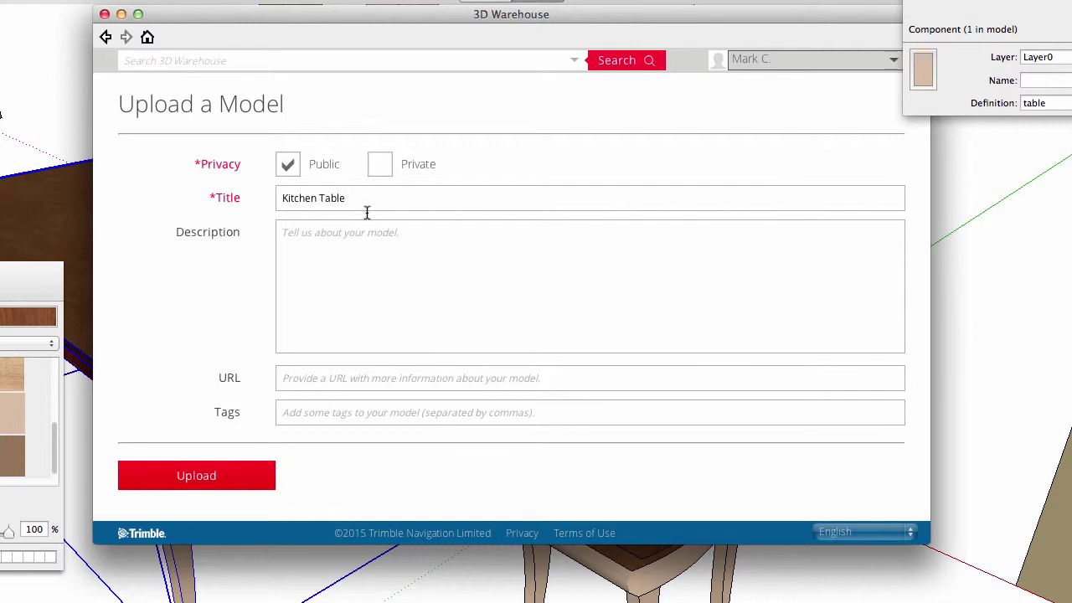
pyautogui.click(366, 244)
pyautogui.write('Simple traditional table')
pyautogui.click(337, 409)
pyautogui.write('fur')
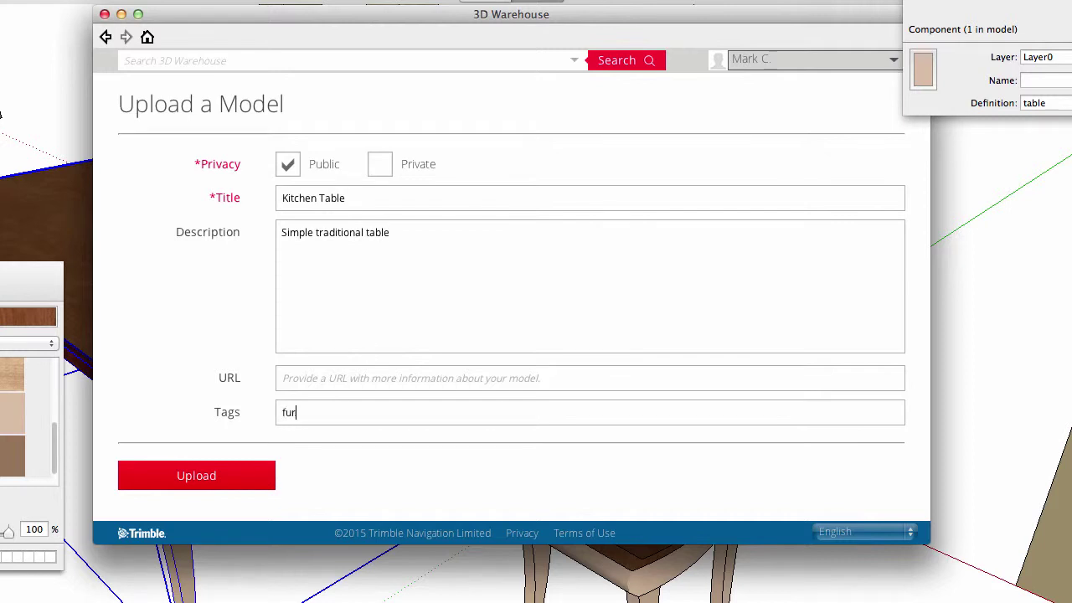
pyautogui.write('niture, kitchen,')
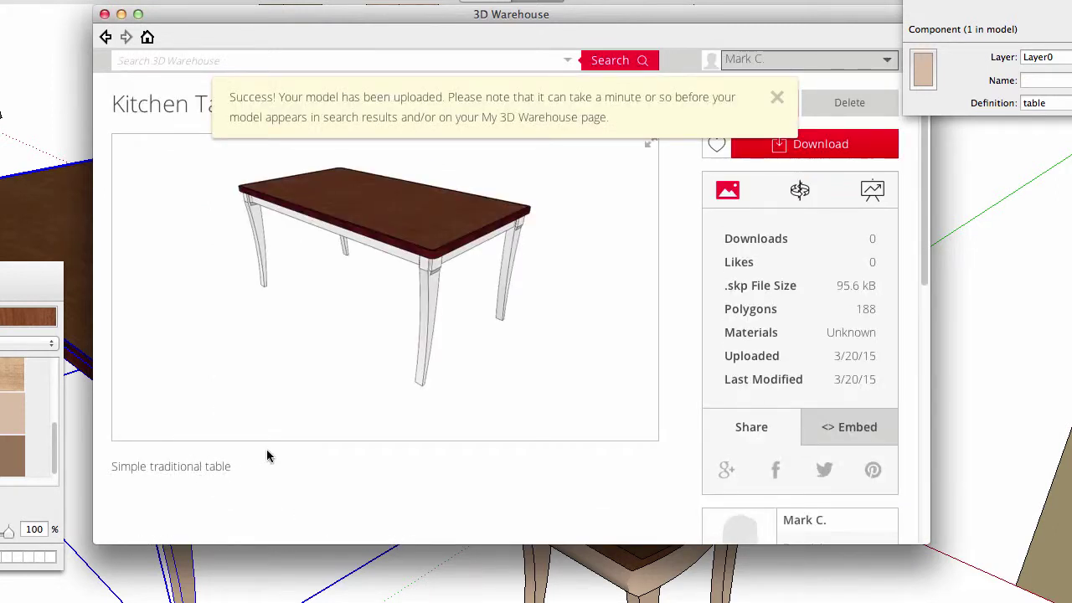
# Add Kitchen Table to the Product Manufacturing collection, then open the My 3D Warehouse profile
pyautogui.click(776, 97)
pyautogui.scroll(-5, 622, 355)
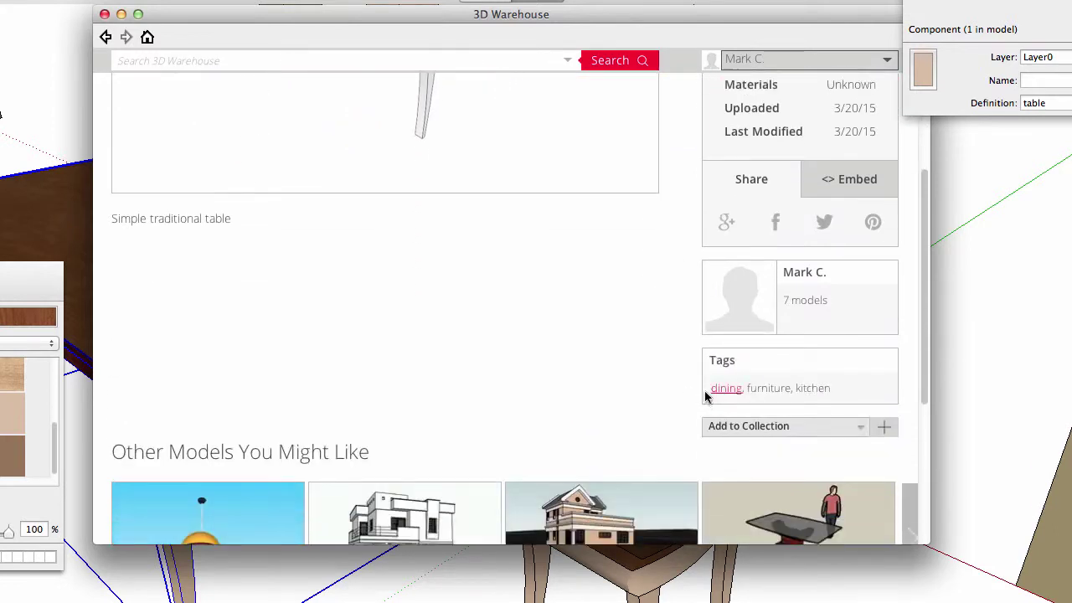
pyautogui.click(859, 428)
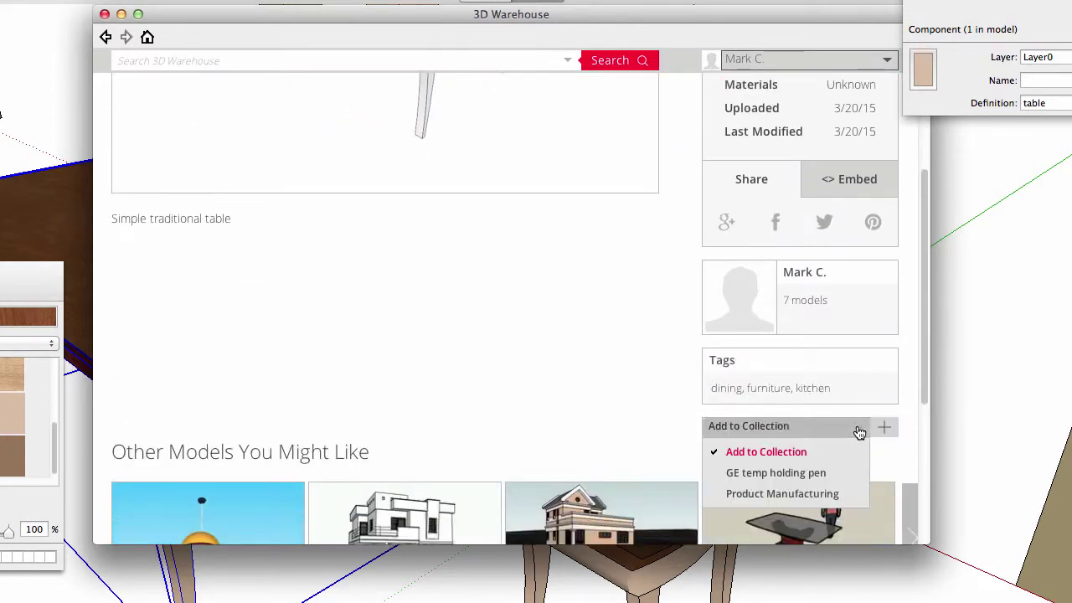
pyautogui.click(776, 494)
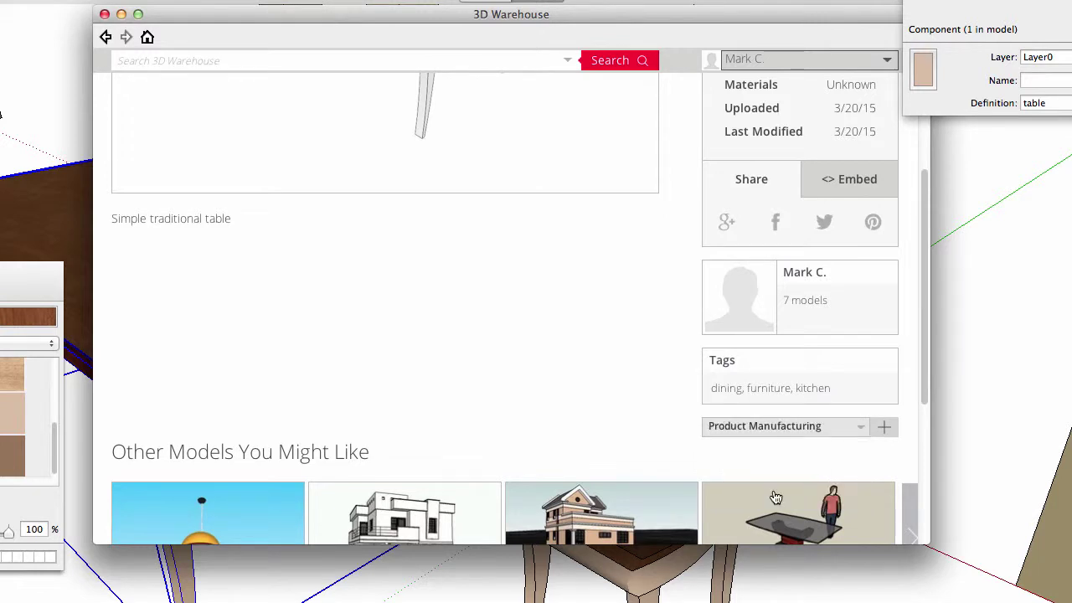
pyautogui.click(890, 429)
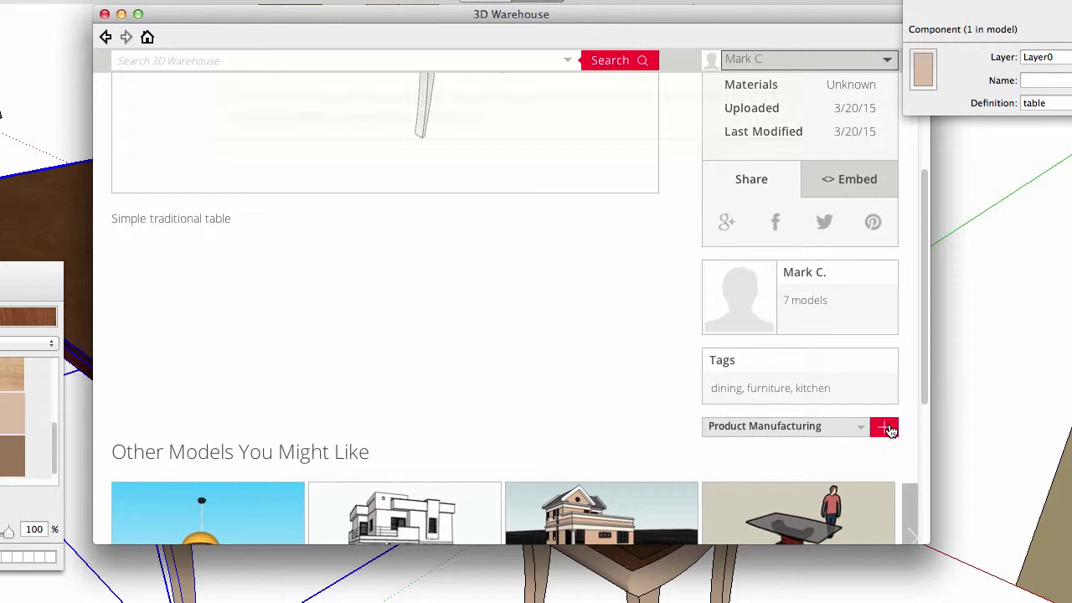
pyautogui.click(792, 62)
pyautogui.click(777, 84)
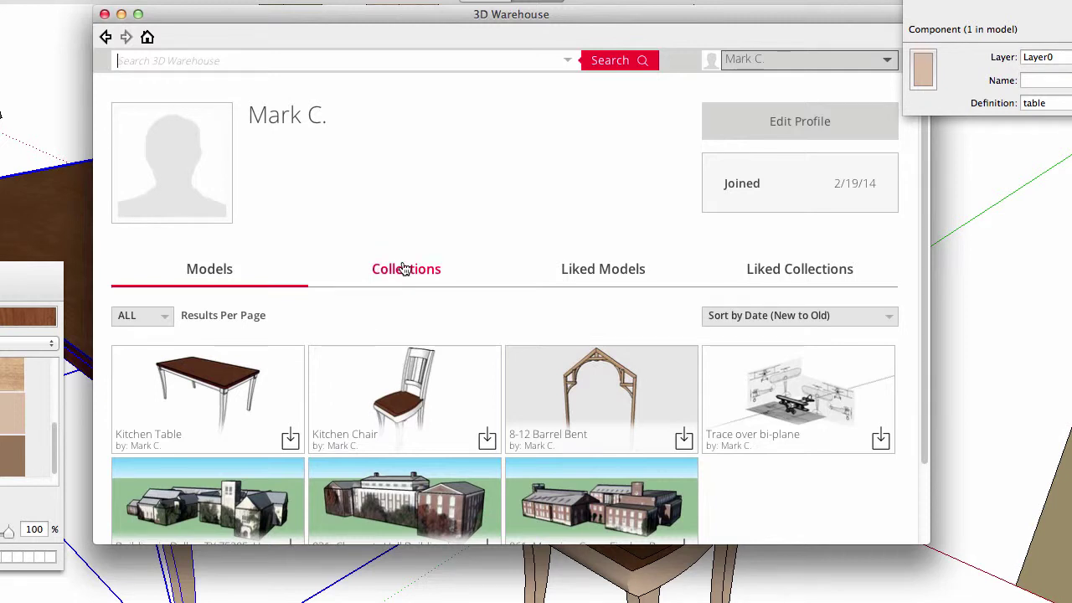
# Download Kitchen Table from the Product Manufacturing collection directly into the current model
pyautogui.click(405, 268)
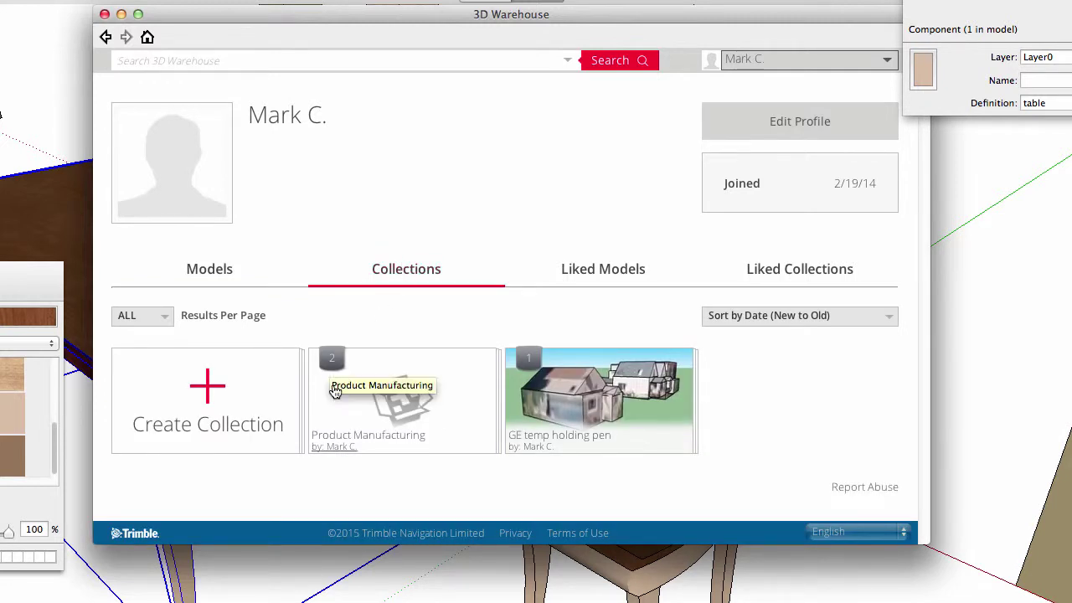
pyautogui.click(392, 402)
pyautogui.scroll(-1, 402, 350)
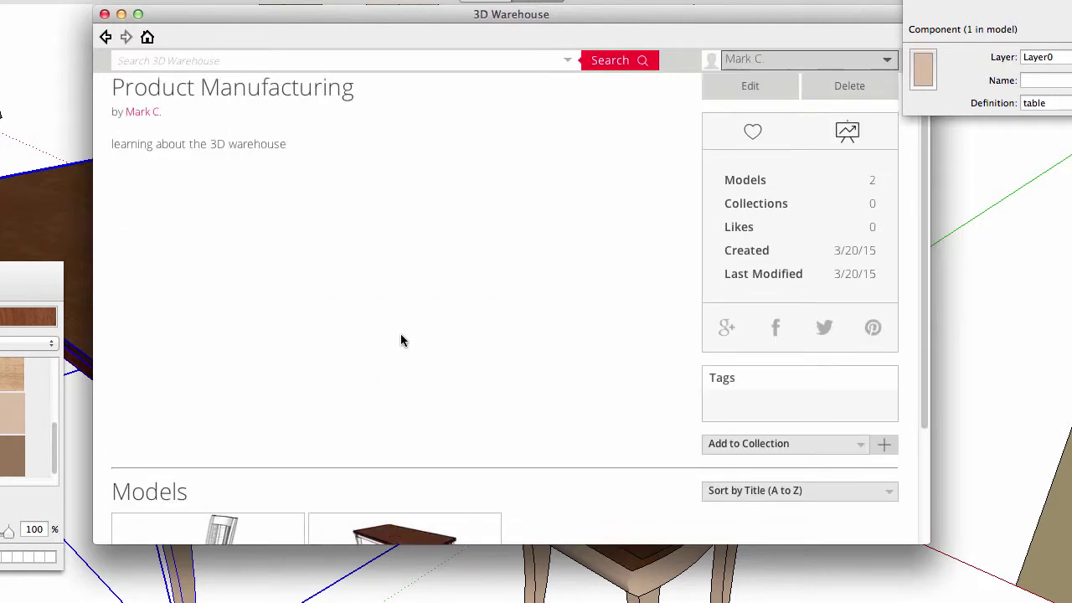
pyautogui.scroll(-3, 400, 340)
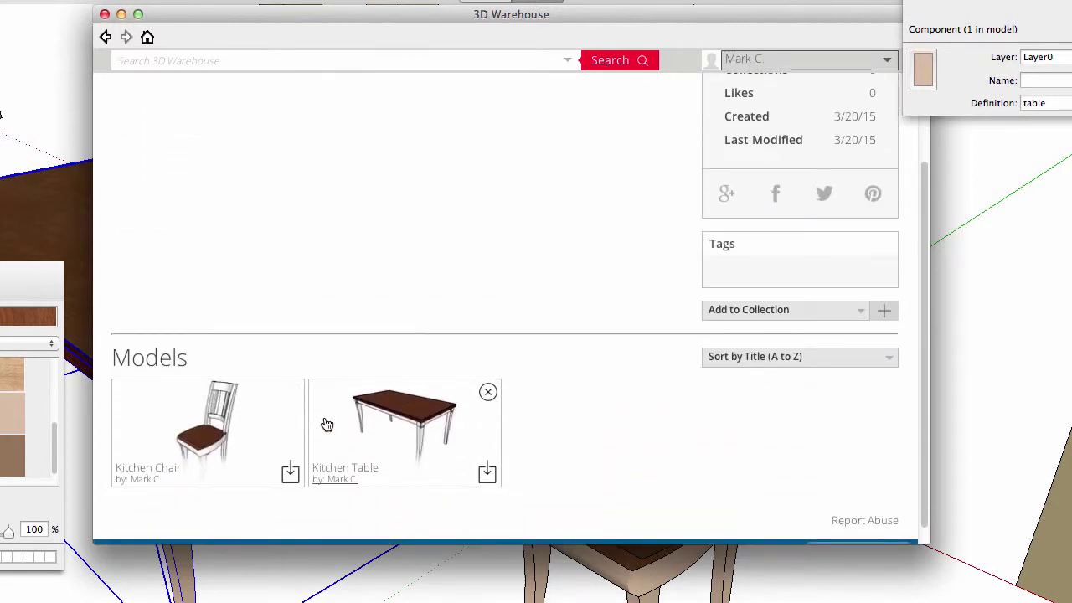
pyautogui.click(405, 401)
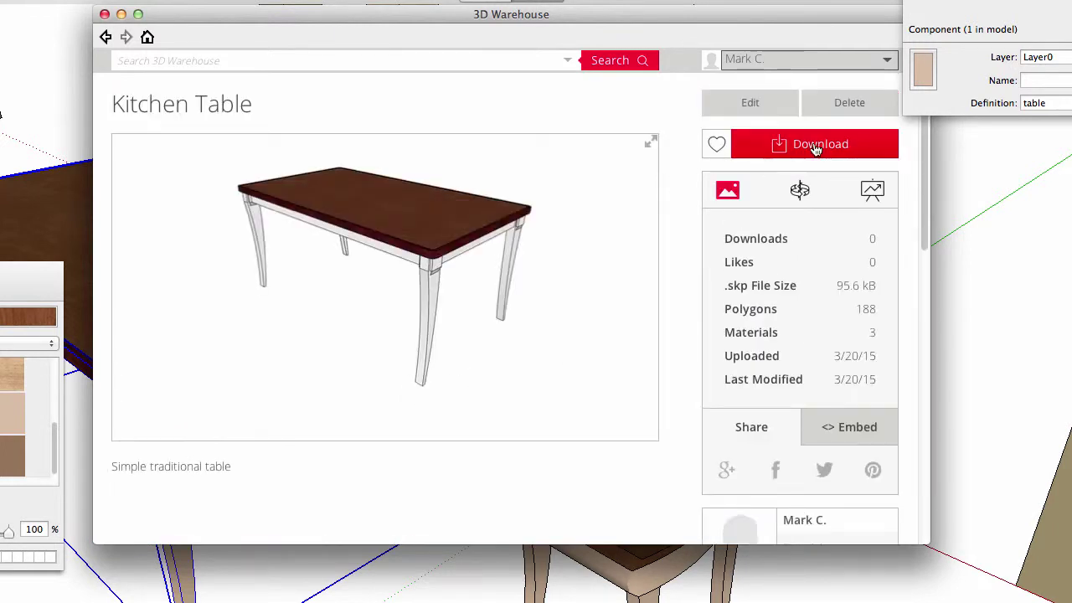
pyautogui.click(819, 146)
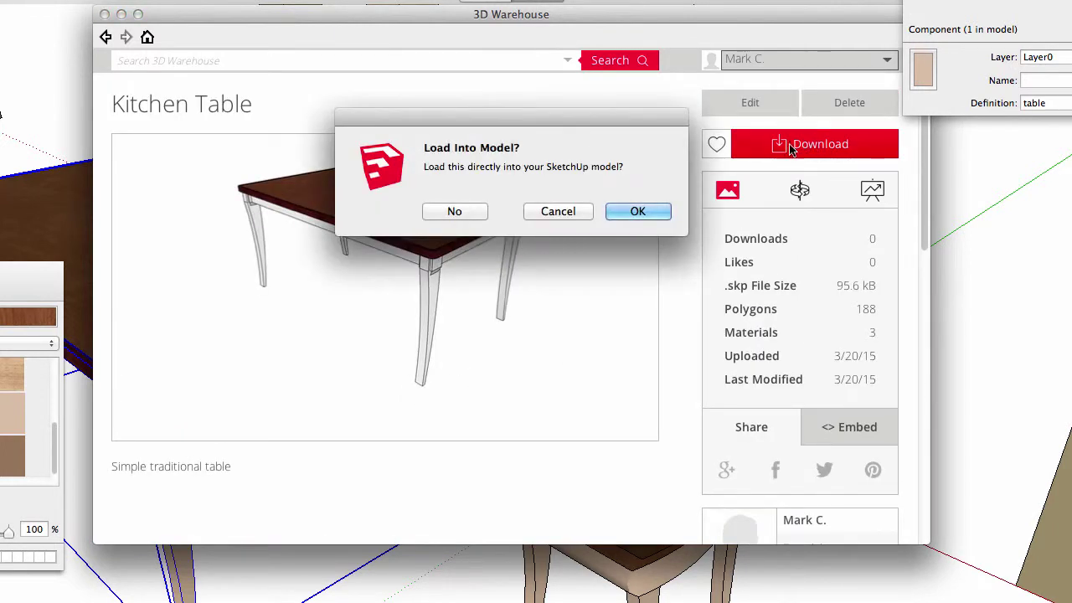
pyautogui.click(636, 212)
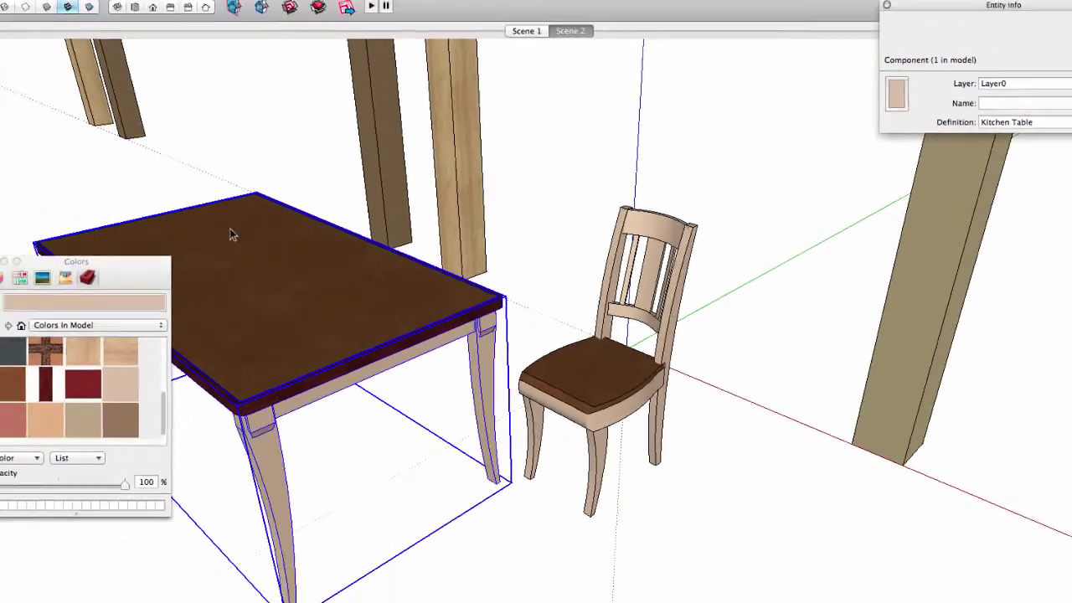
pyautogui.scroll(-4, 441, 272)
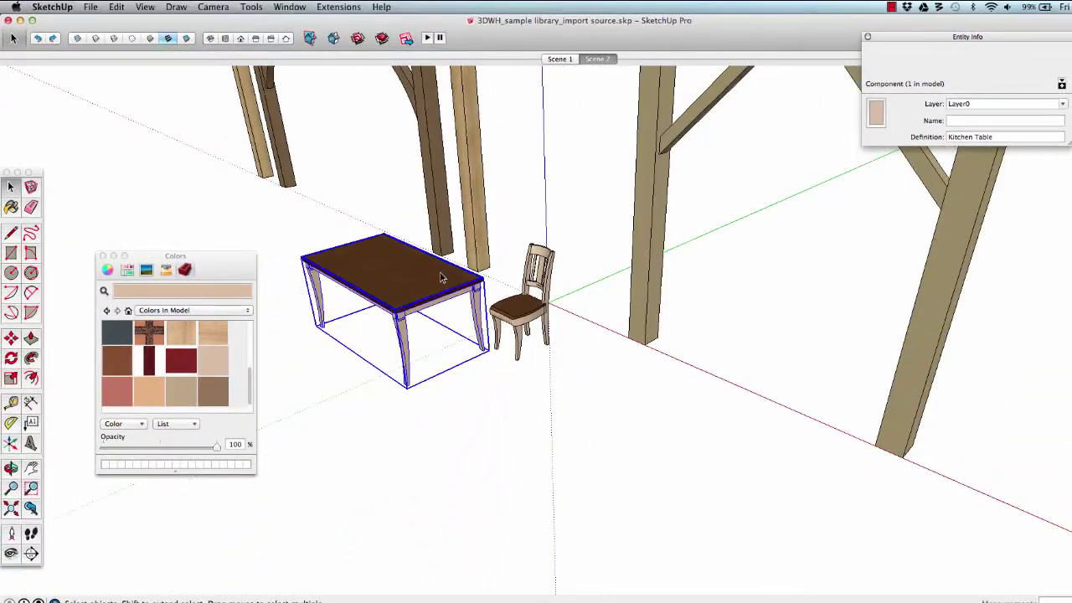
pyautogui.click(358, 204)
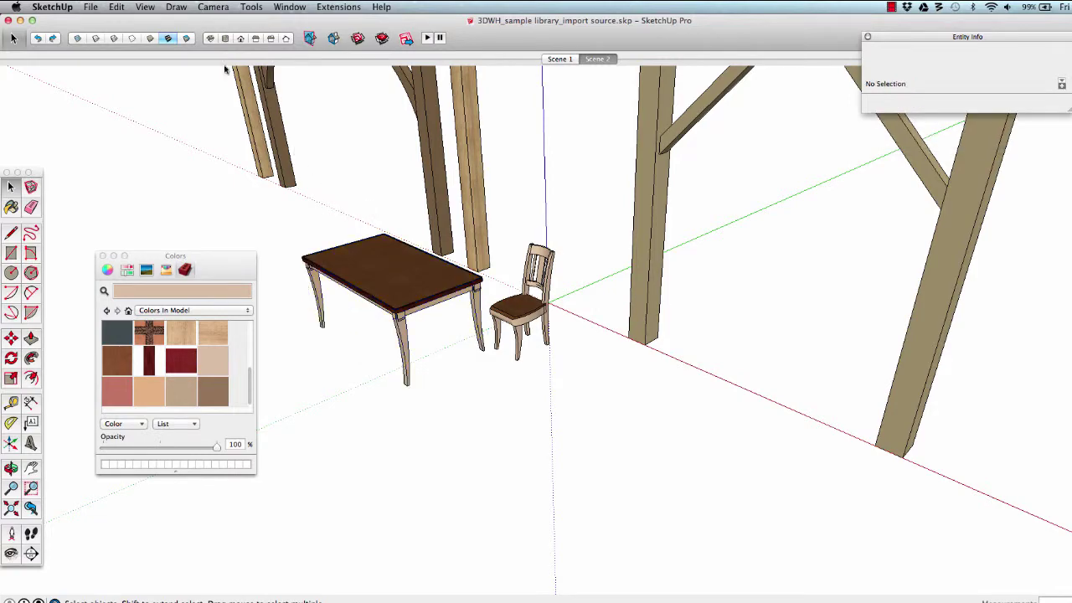
pyautogui.click(90, 7)
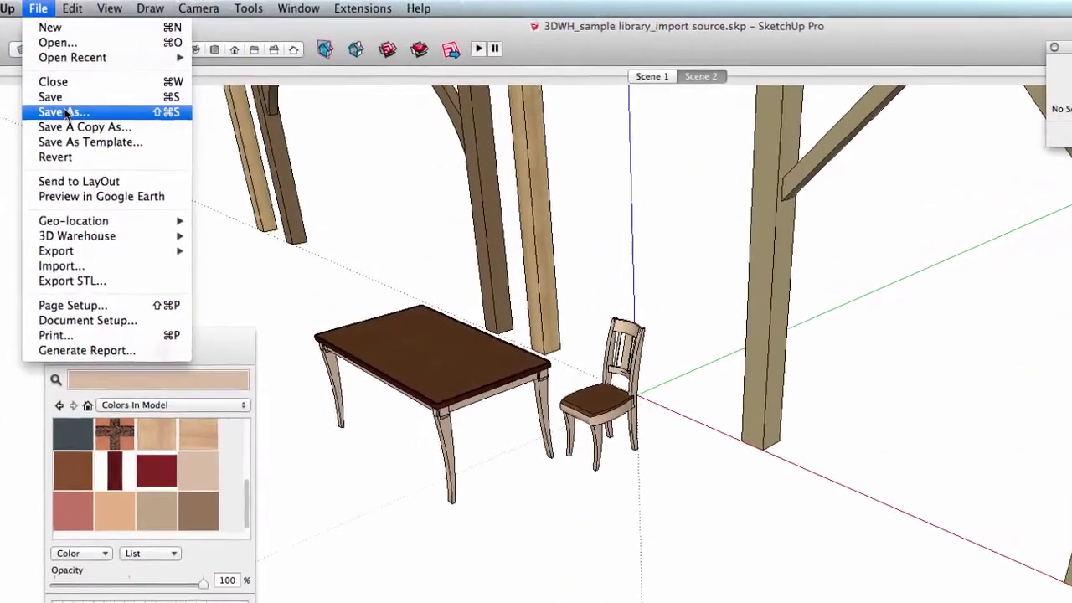
pyautogui.click(65, 112)
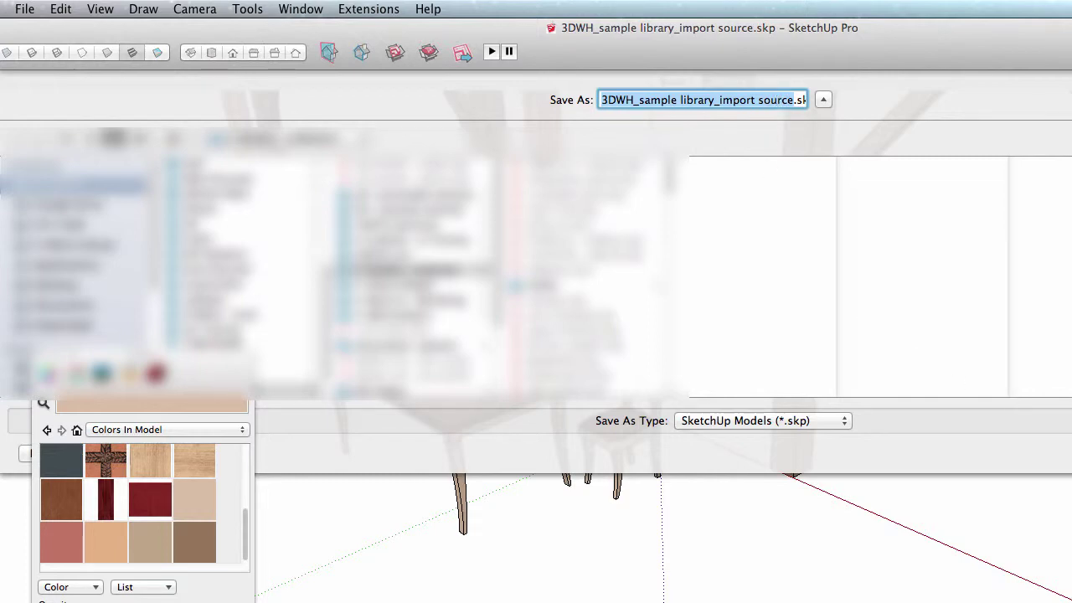
pyautogui.press('Escape')
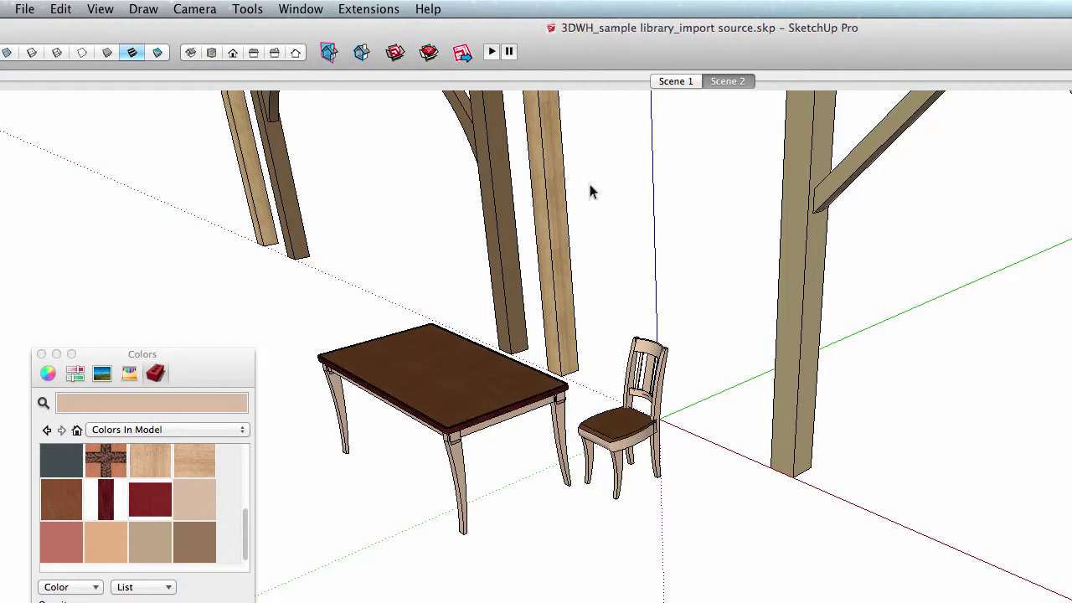
# Bring the truss into view and share the component to 3D Warehouse as 8-12 Hammer Beam
pyautogui.keyDown('shift'); pyautogui.moveTo(570, 199); pyautogui.dragTo(670, 411, button='middle'); pyautogui.keyUp('shift')
pyautogui.scroll(-3, 756, 478)
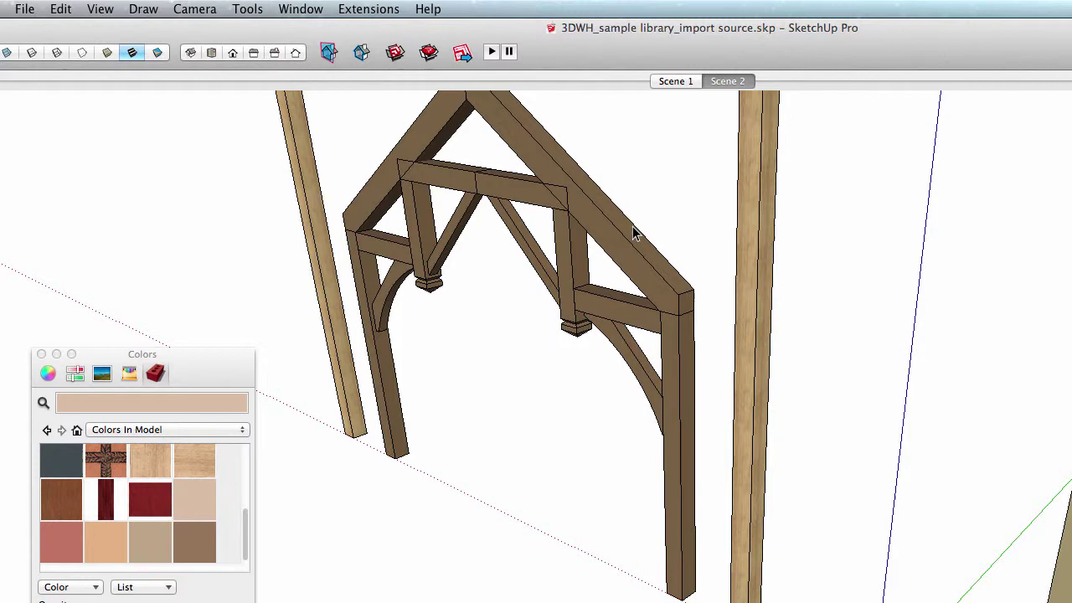
pyautogui.scroll(3, 624, 240)
pyautogui.keyDown('shift'); pyautogui.moveTo(624, 240); pyautogui.dragTo(634, 330, button='middle'); pyautogui.keyUp('shift')
pyautogui.rightClick(630, 330)
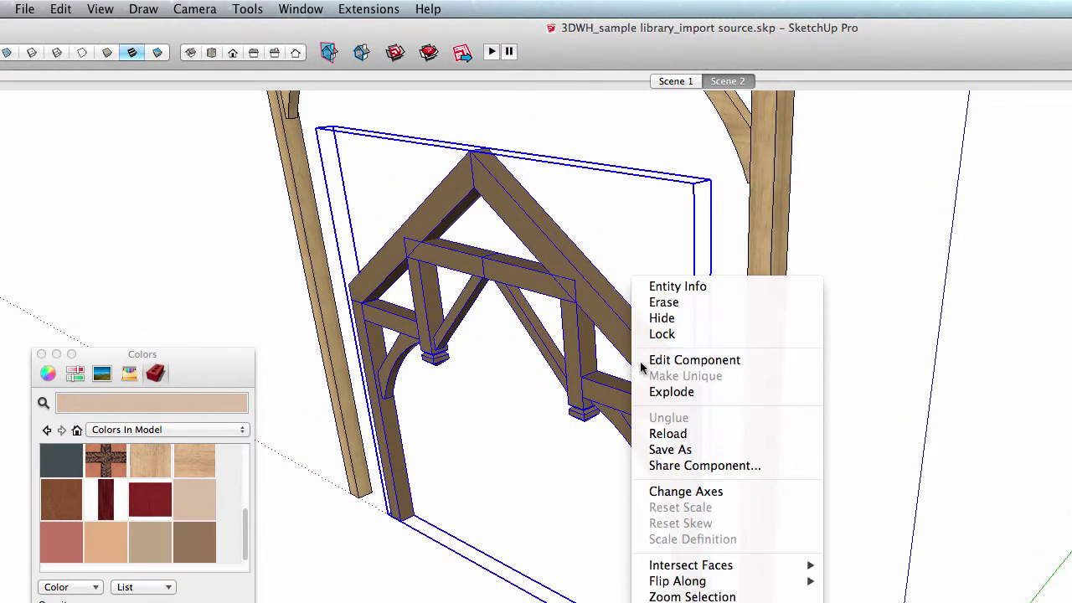
pyautogui.click(726, 466)
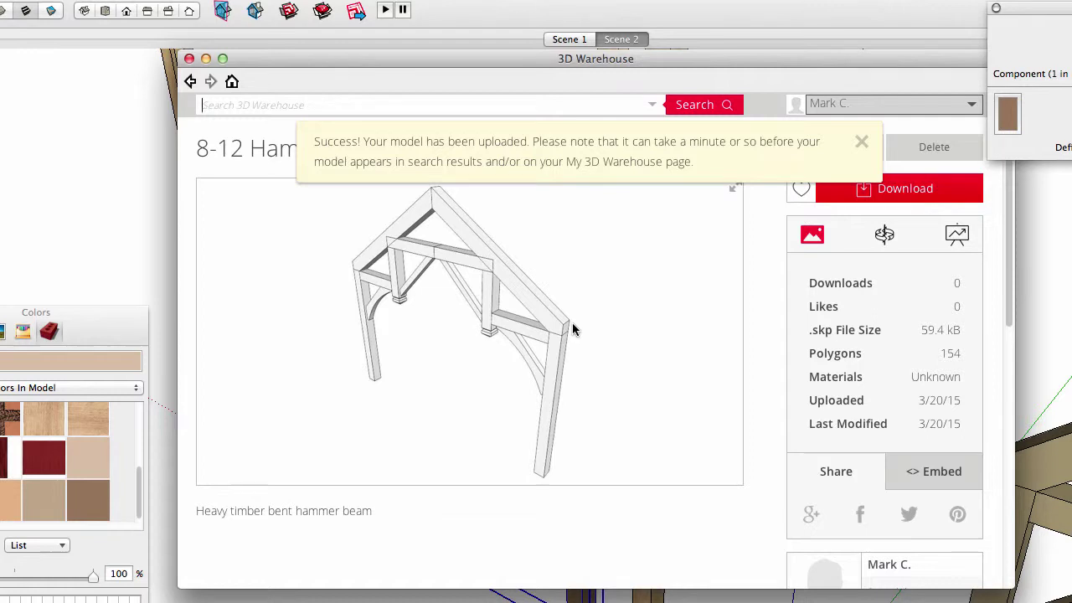
# Dismiss the upload notice and go to the account's My 3D Warehouse page
pyautogui.click(860, 143)
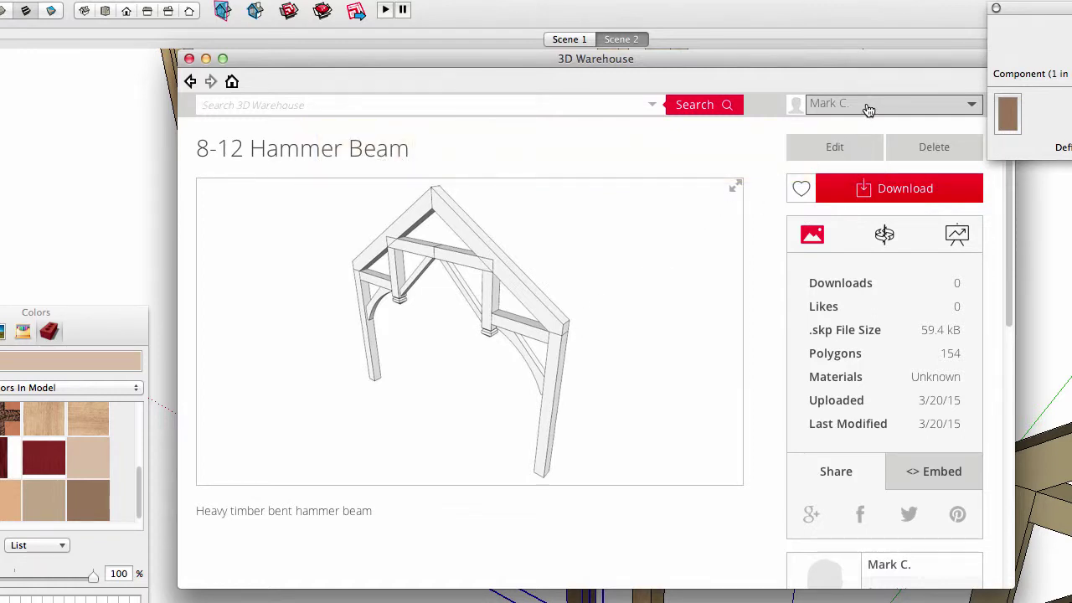
pyautogui.click(868, 109)
pyautogui.click(866, 126)
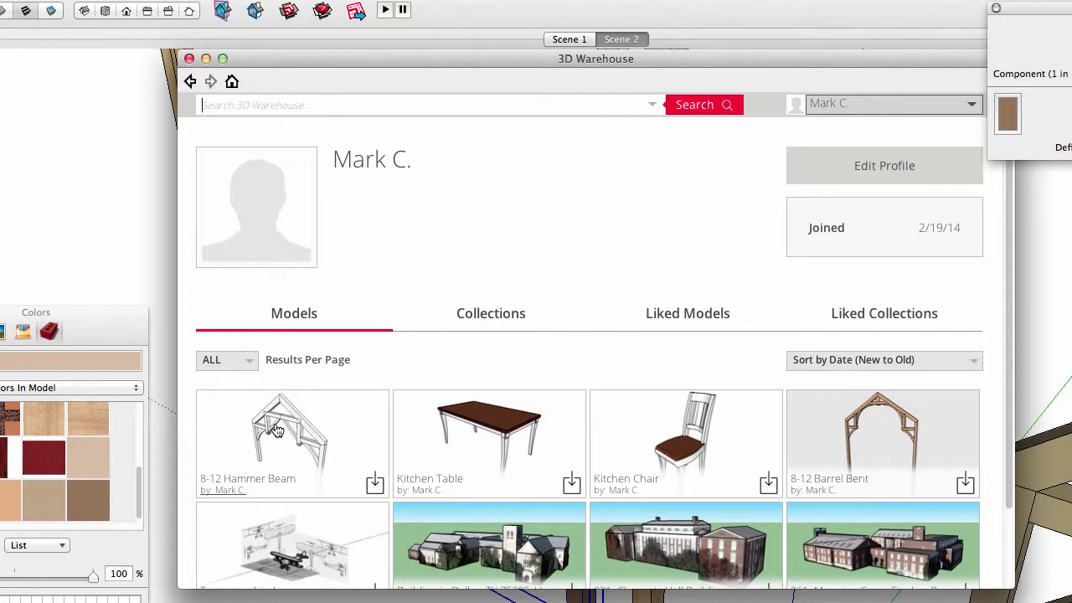
# Create the Timber Frame Bents collection, described 'Heavy timber assemblies', tagged heavy timber, wood construction
pyautogui.click(882, 436)
pyautogui.click(902, 110)
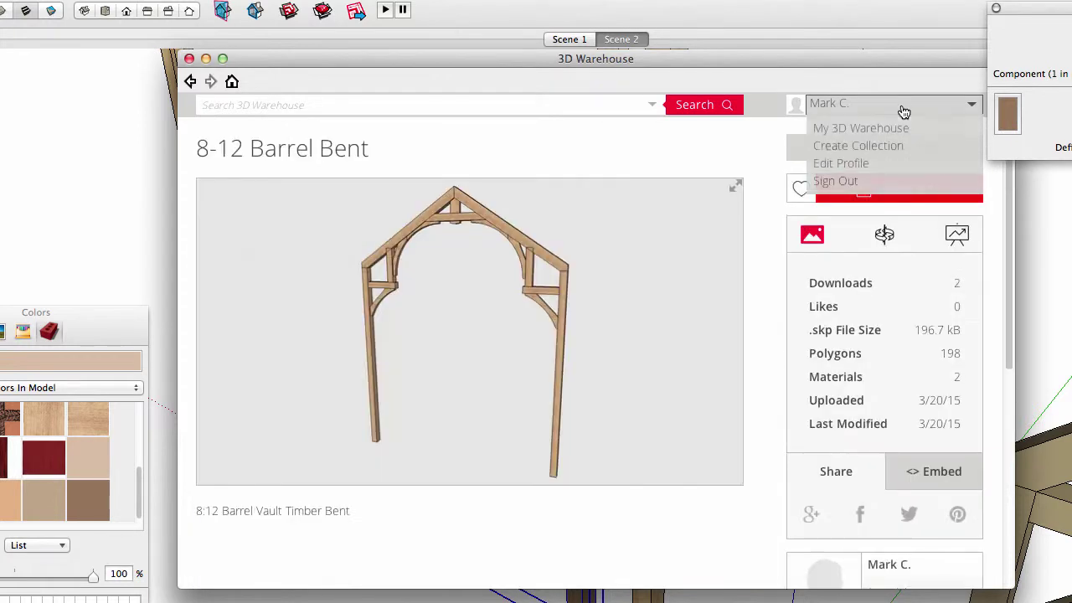
pyautogui.click(879, 148)
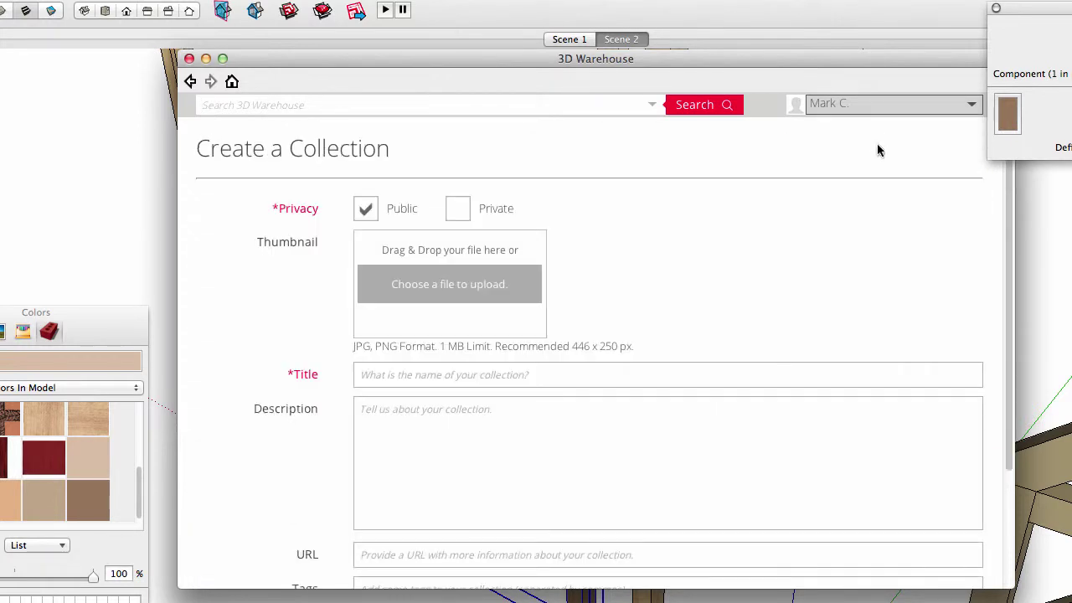
pyautogui.click(388, 375)
pyautogui.write('Timber Frame Bents')
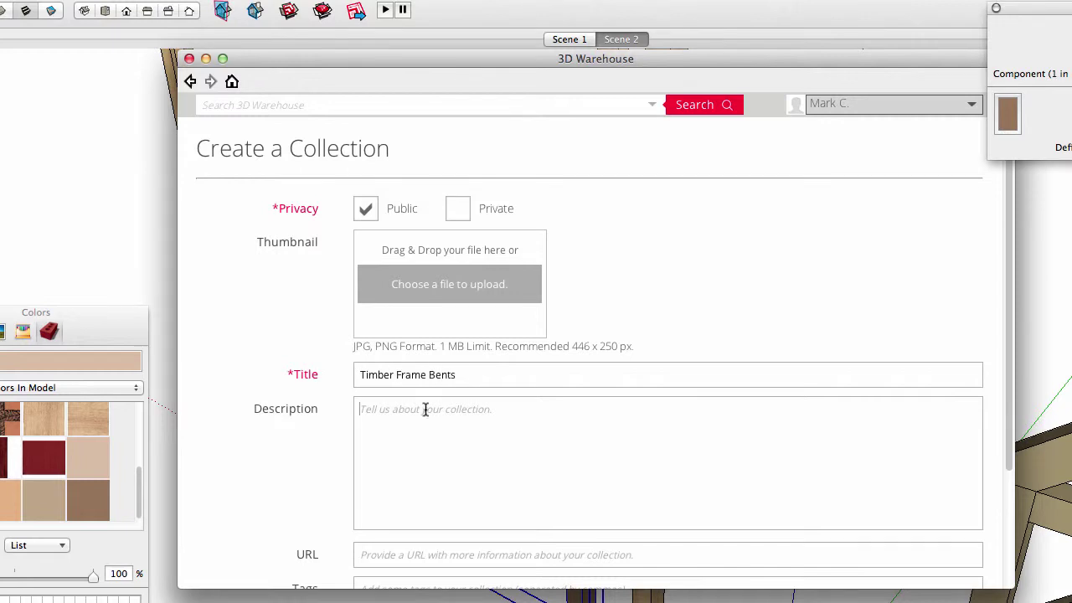
pyautogui.write('Heavy timber assemblies')
pyautogui.scroll(-3, 586, 352)
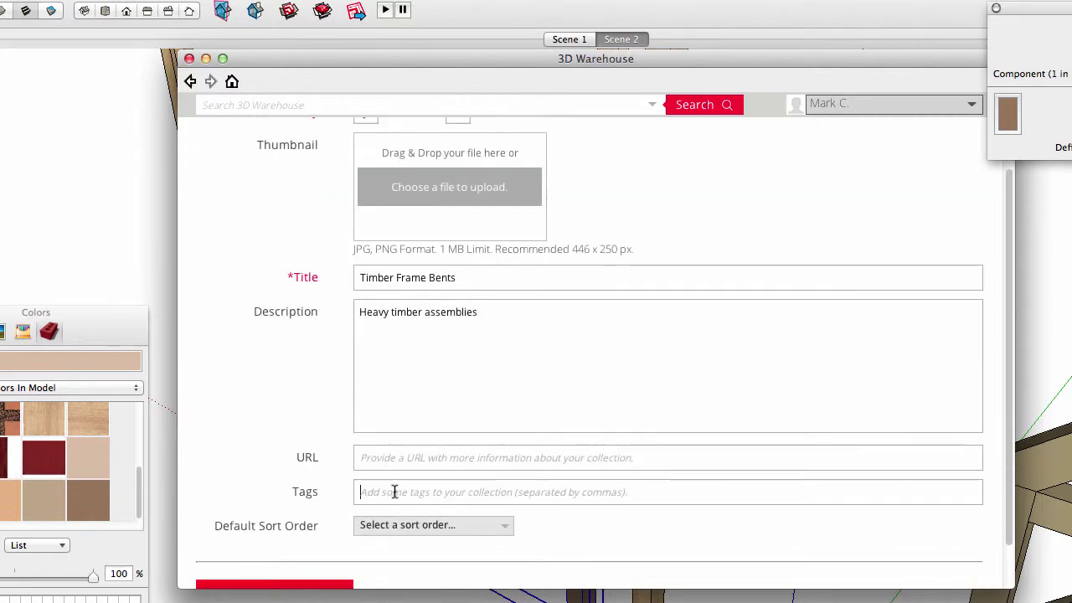
pyautogui.write('heavy timber, construction, design, wood construction')
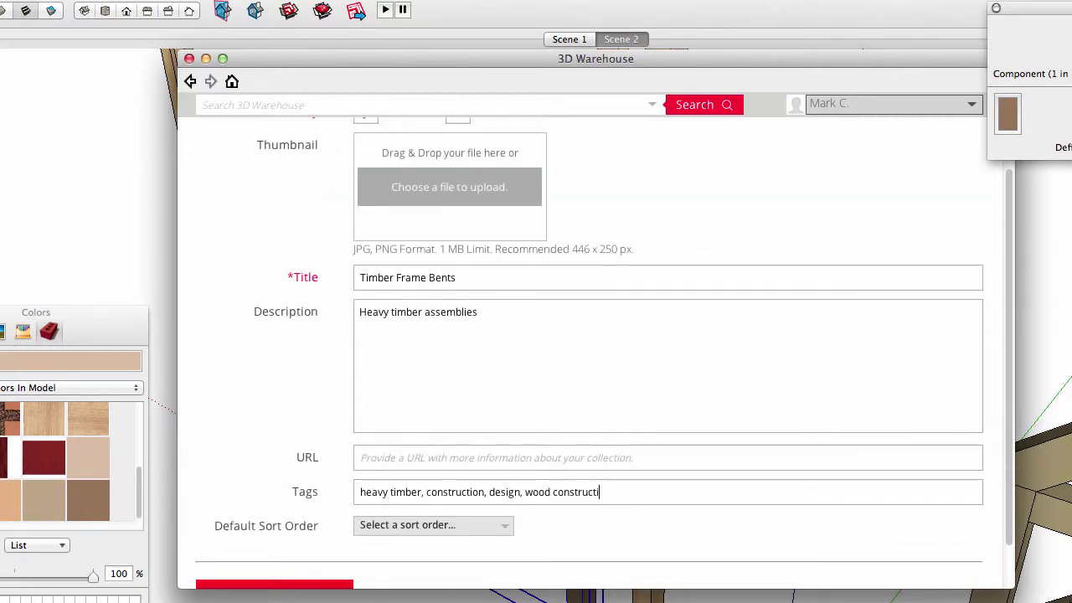
pyautogui.scroll(-2, 502, 419)
pyautogui.click(303, 541)
# Inside the truss, paint posts, rafters, collar and arch braces with the sampled light wood
pyautogui.doubleClick(505, 311)
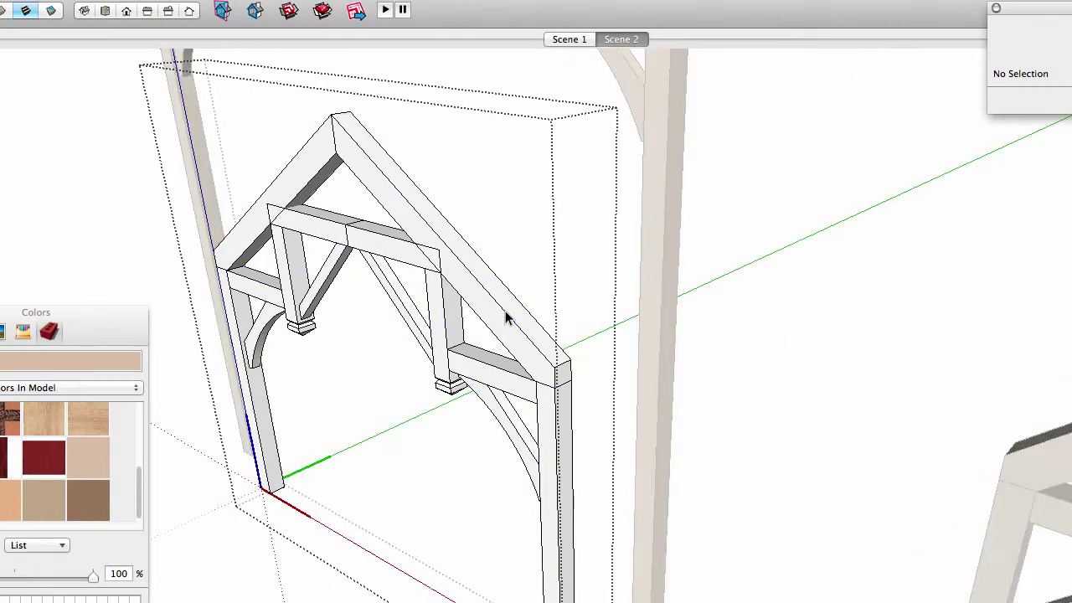
pyautogui.keyDown('super'); pyautogui.click(647, 408); pyautogui.keyUp('super')
pyautogui.click(553, 434)
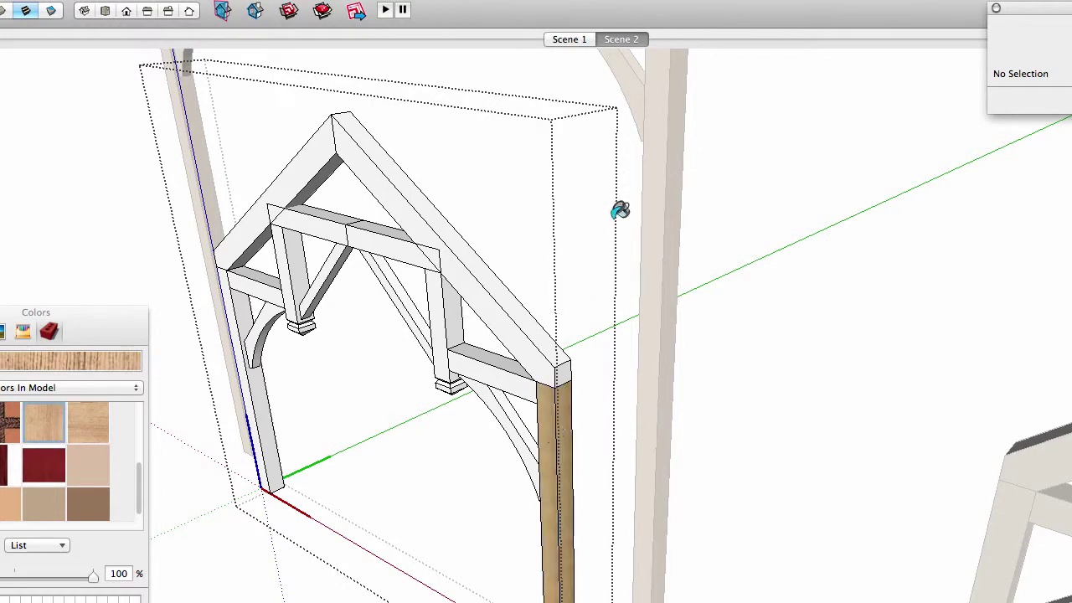
pyautogui.keyDown('shift'); pyautogui.moveTo(629, 155); pyautogui.dragTo(687, 292, button='middle'); pyautogui.keyUp('shift')
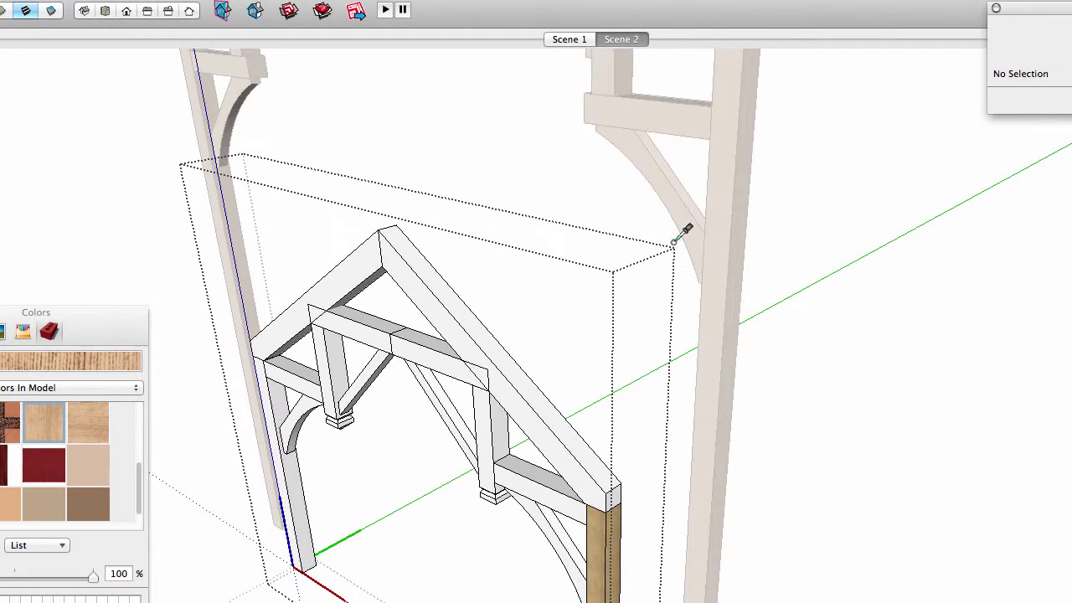
pyautogui.keyDown('super'); pyautogui.click(670, 112); pyautogui.keyUp('super')
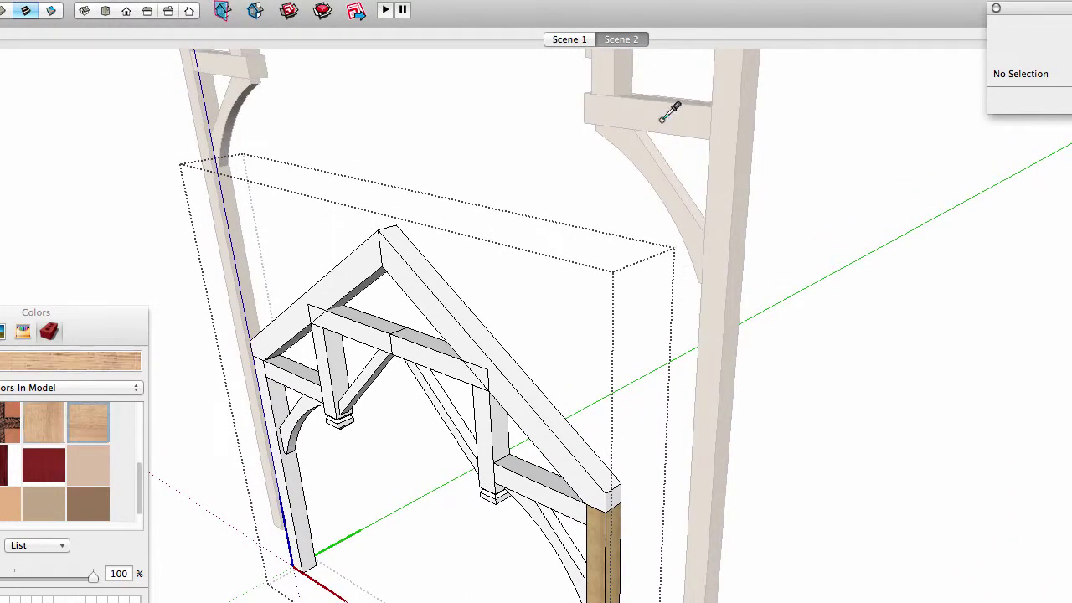
pyautogui.click(545, 481)
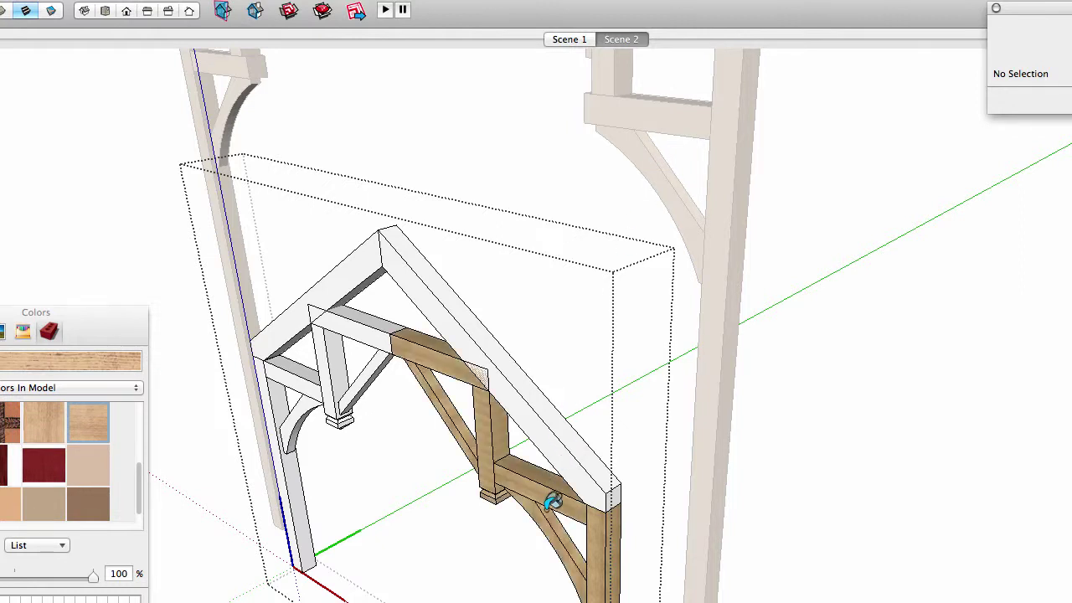
pyautogui.click(528, 381)
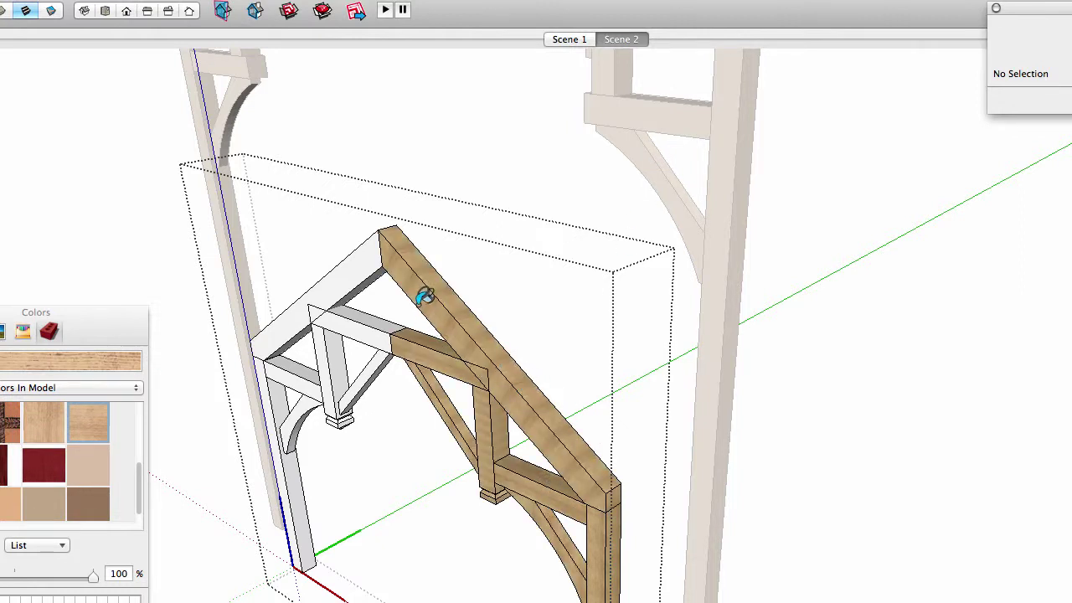
pyautogui.click(366, 266)
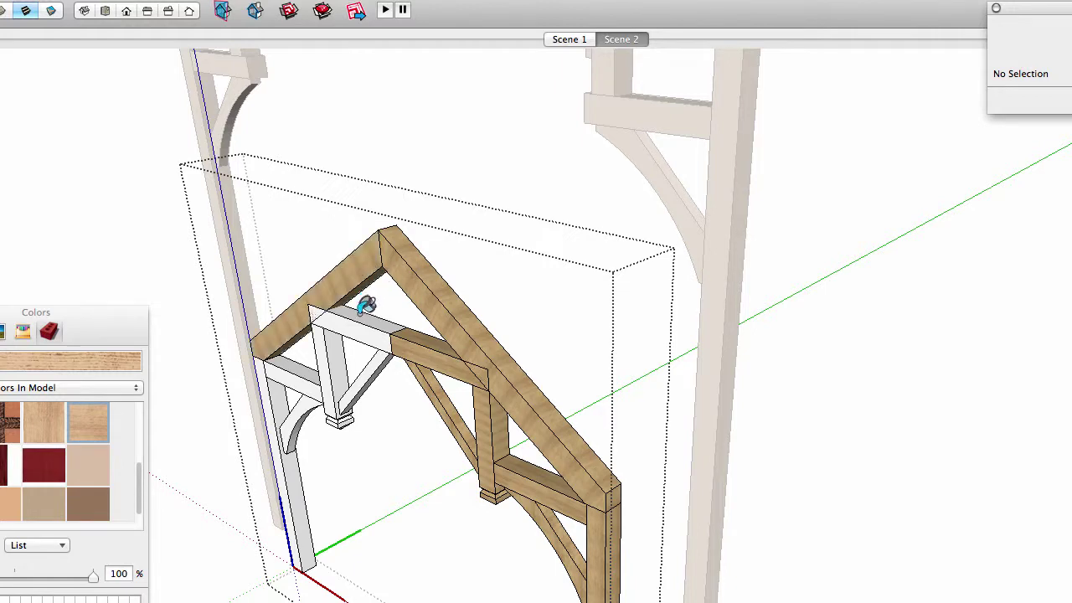
pyautogui.click(364, 311)
pyautogui.click(282, 408)
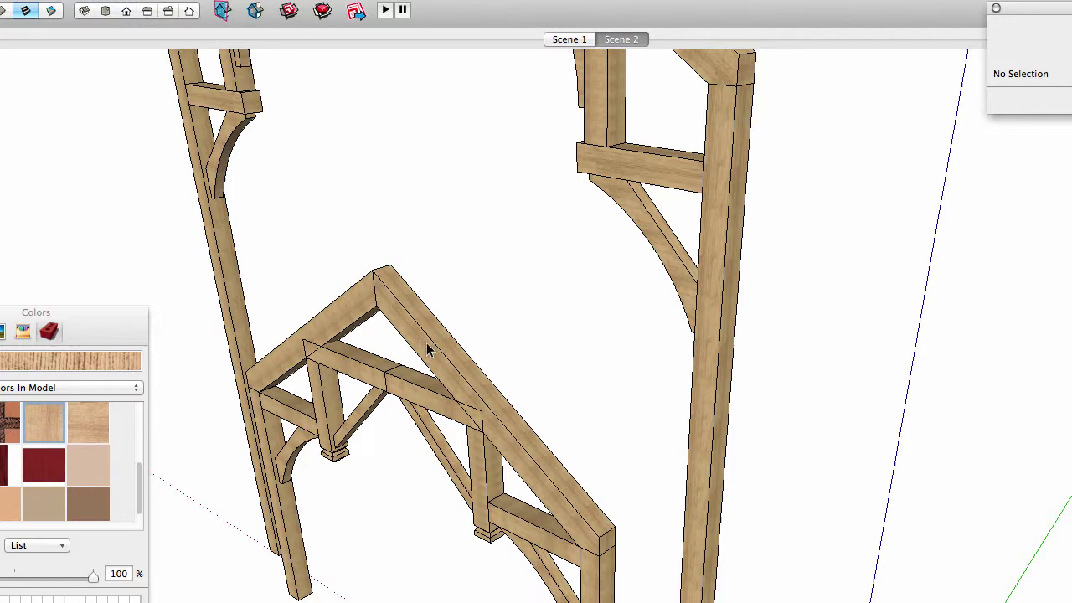
# Re-upload the painted truss component to 3D Warehouse as 8-12 Hammer Beam
pyautogui.rightClick(427, 343)
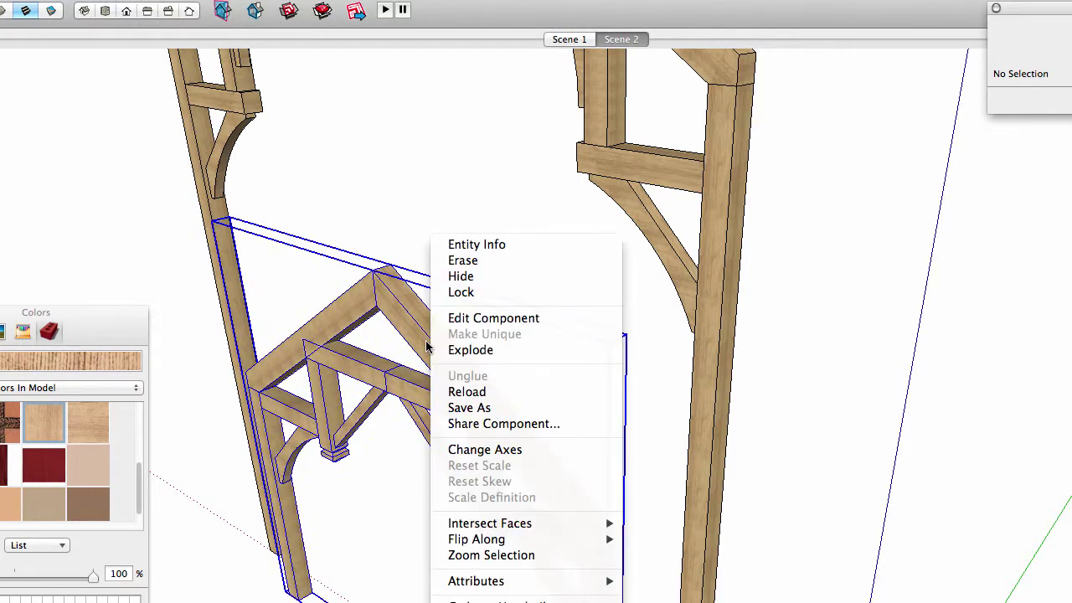
pyautogui.click(562, 432)
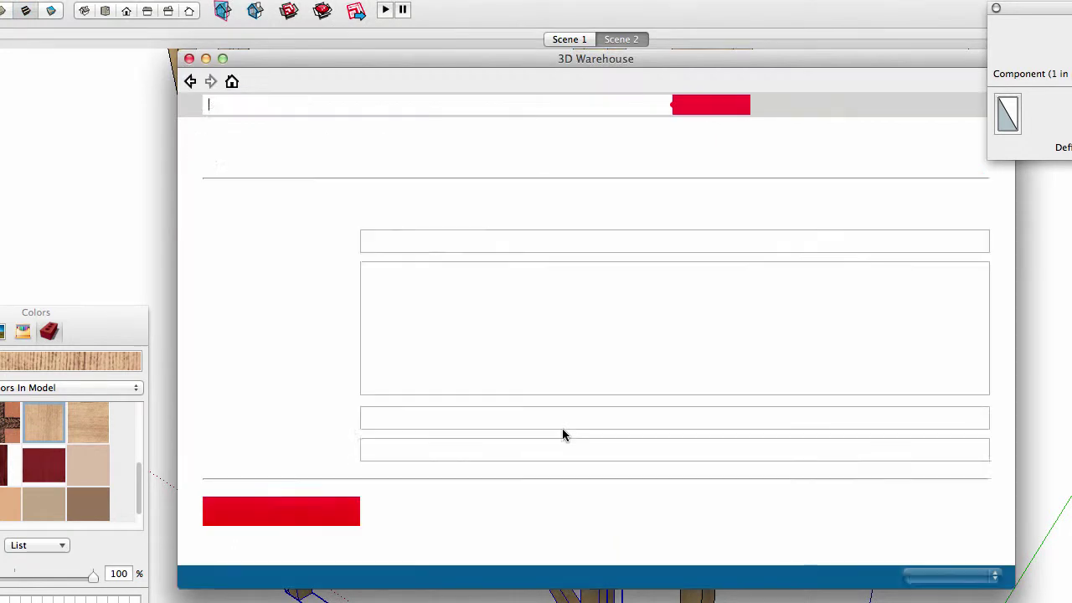
pyautogui.click(279, 521)
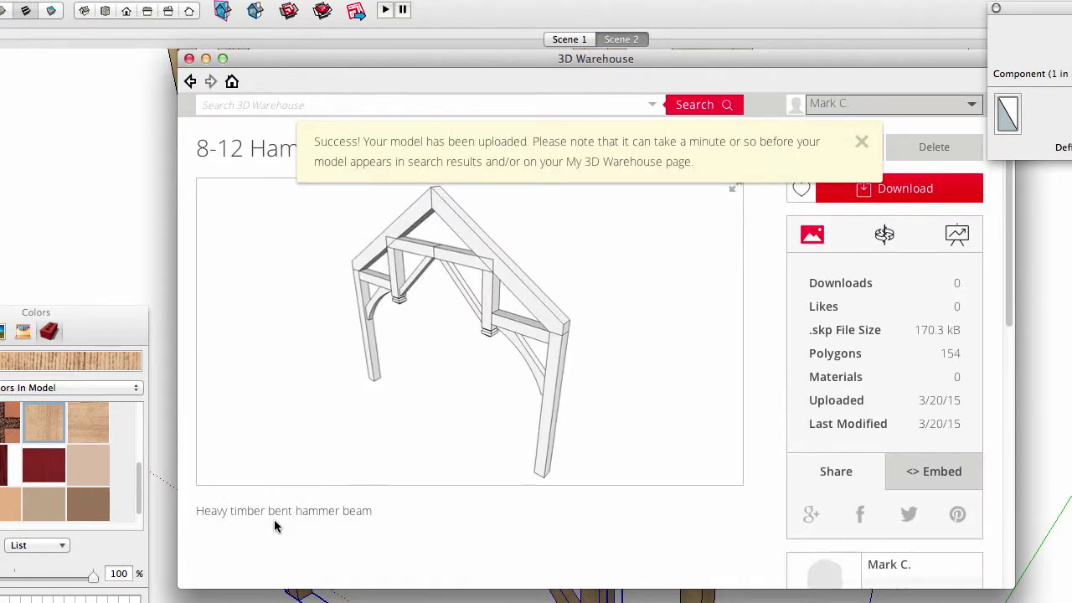
pyautogui.click(861, 142)
pyautogui.click(938, 107)
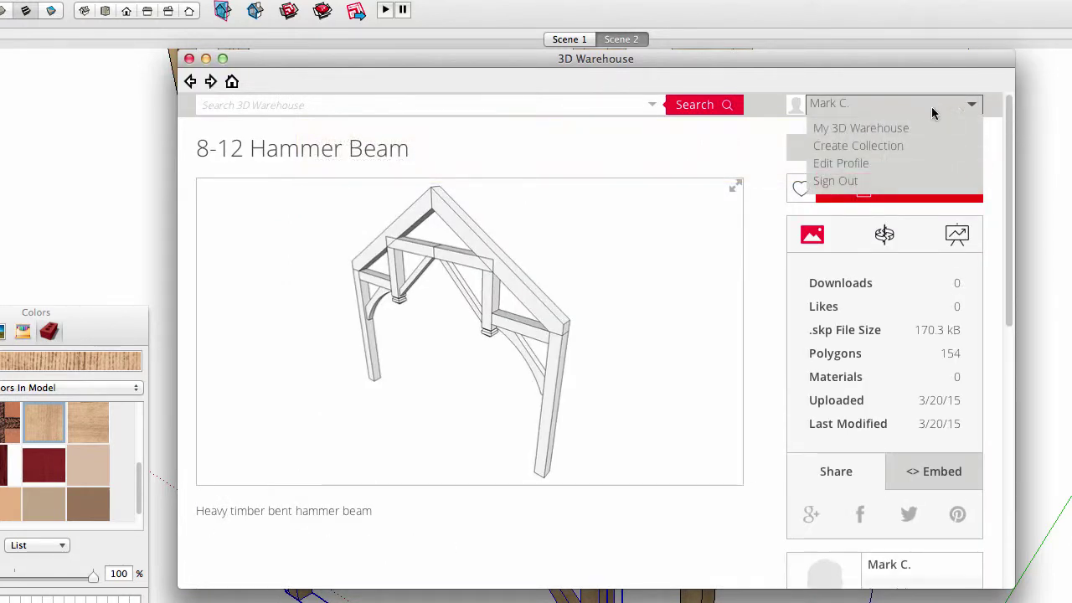
# From the profile, add the 8-12 Hammer Beam model to the Timber Frame Bents collection
pyautogui.click(837, 128)
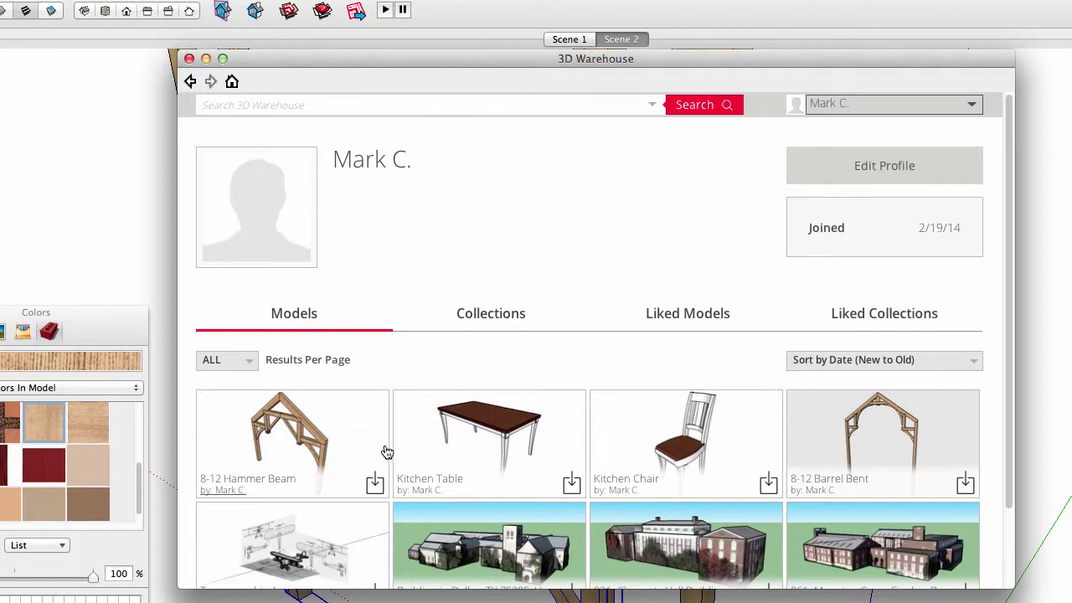
pyautogui.click(335, 450)
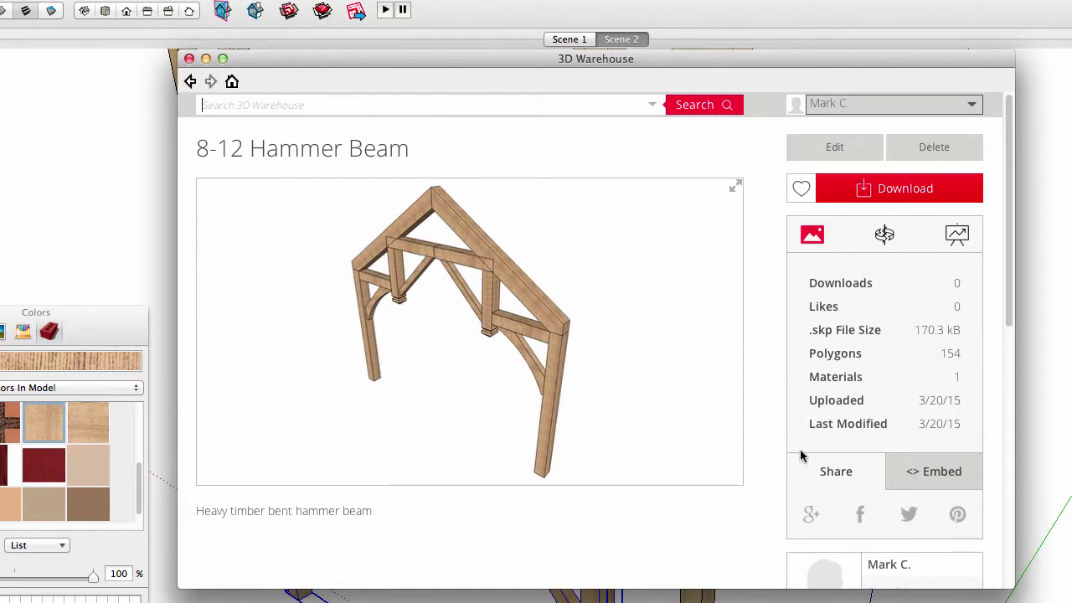
pyautogui.scroll(-5, 800, 455)
pyautogui.click(945, 315)
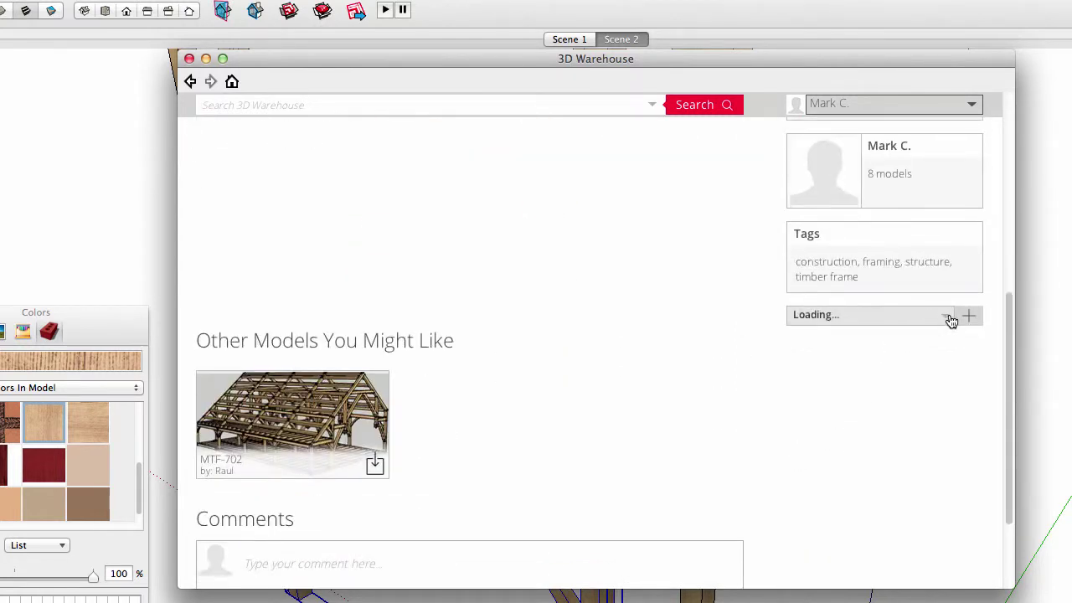
pyautogui.click(882, 403)
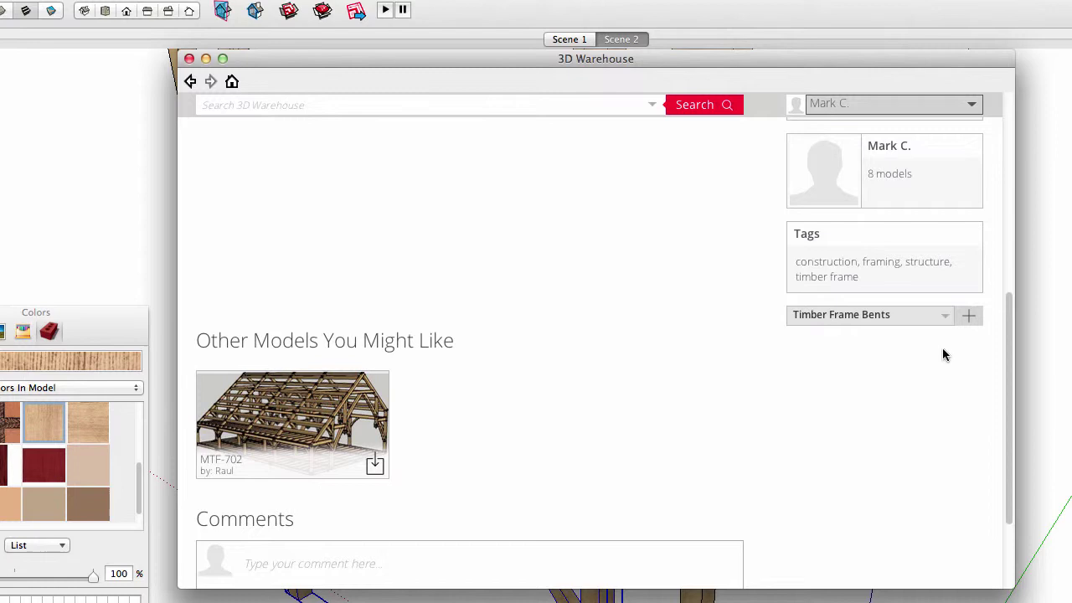
pyautogui.click(968, 320)
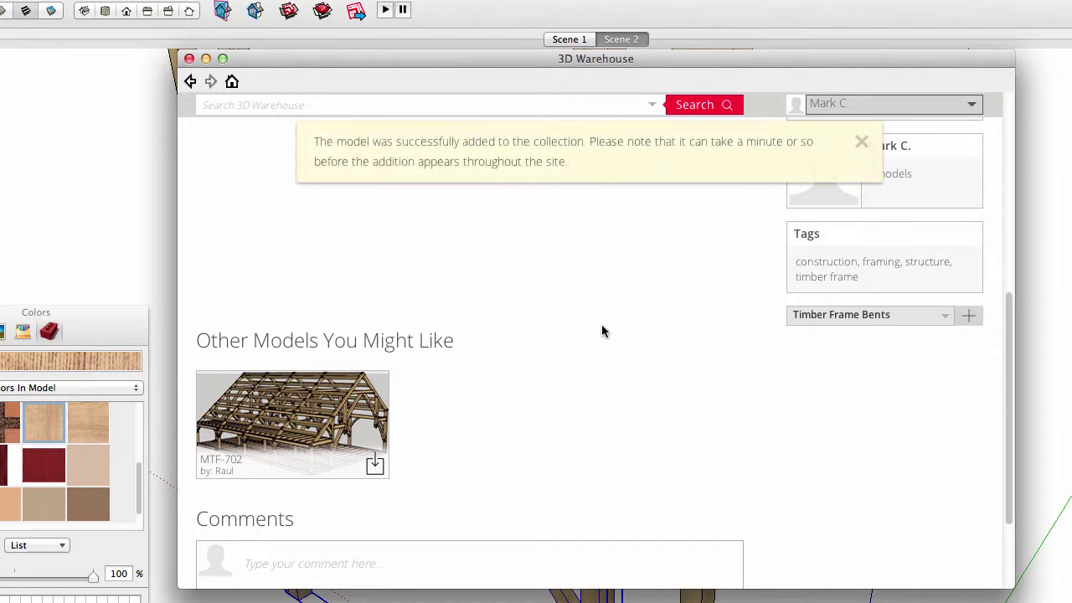
pyautogui.scroll(8, 597, 327)
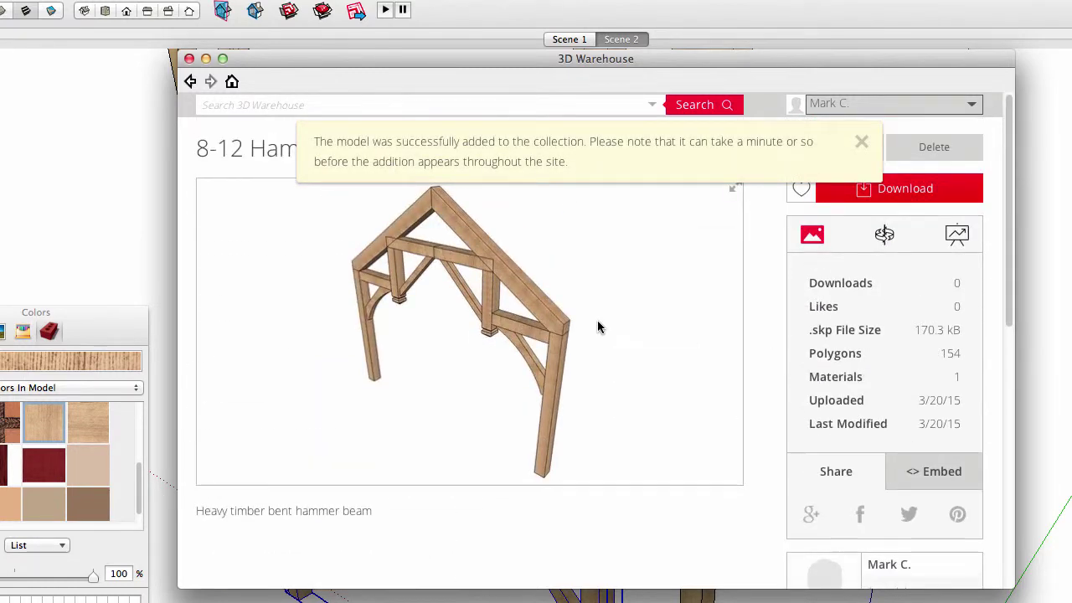
pyautogui.click(876, 106)
# Add the 8-12 Barrel Bent model to the Timber Frame Bents collection as well
pyautogui.click(890, 108)
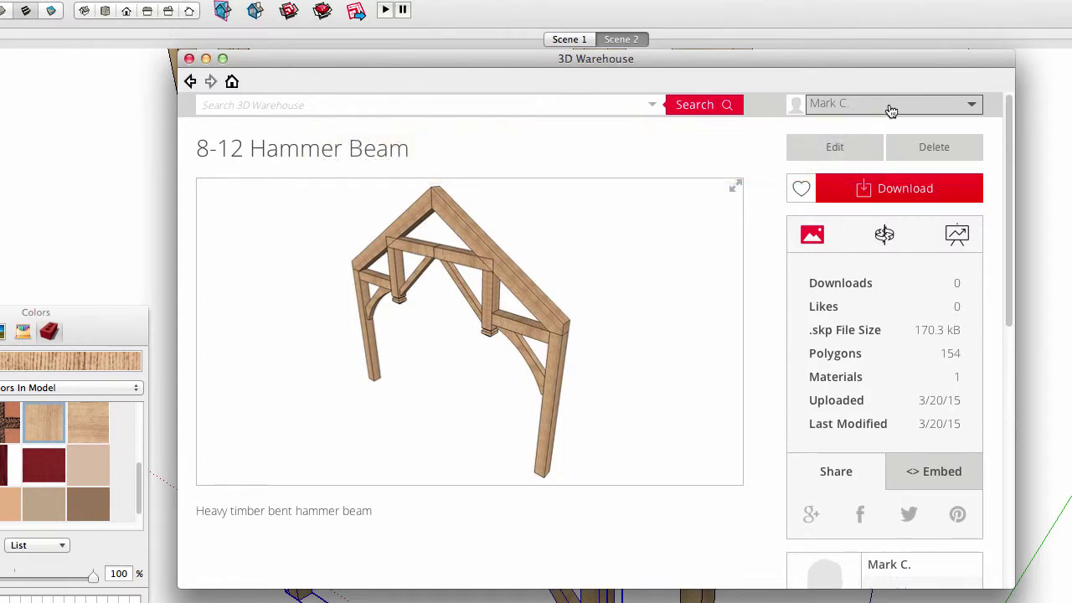
pyautogui.click(890, 108)
pyautogui.click(889, 137)
pyautogui.click(875, 422)
pyautogui.scroll(-5, 865, 438)
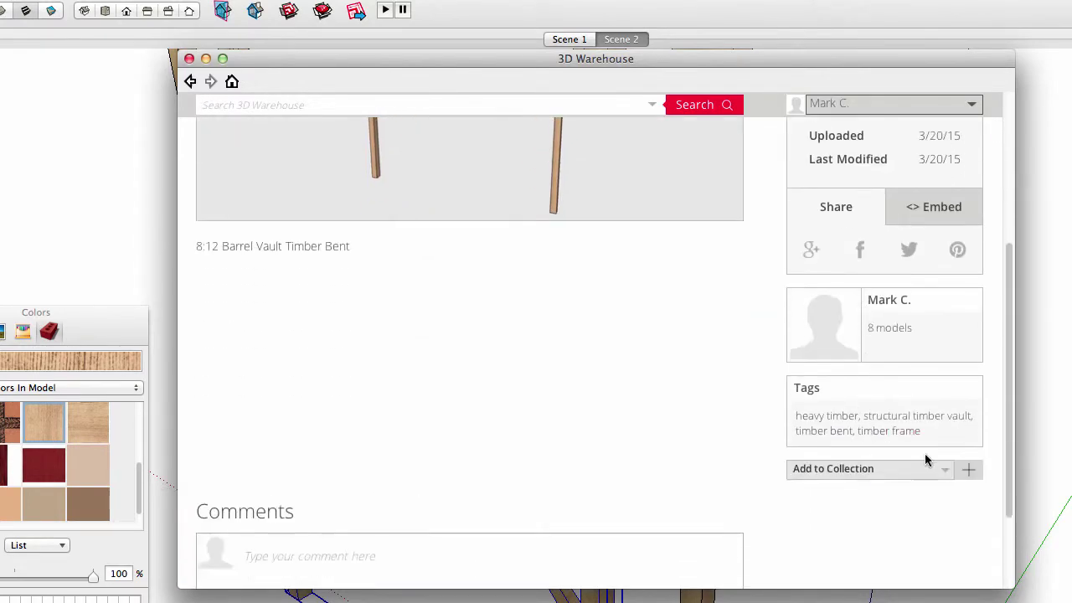
pyautogui.click(921, 469)
pyautogui.click(858, 557)
pyautogui.click(968, 469)
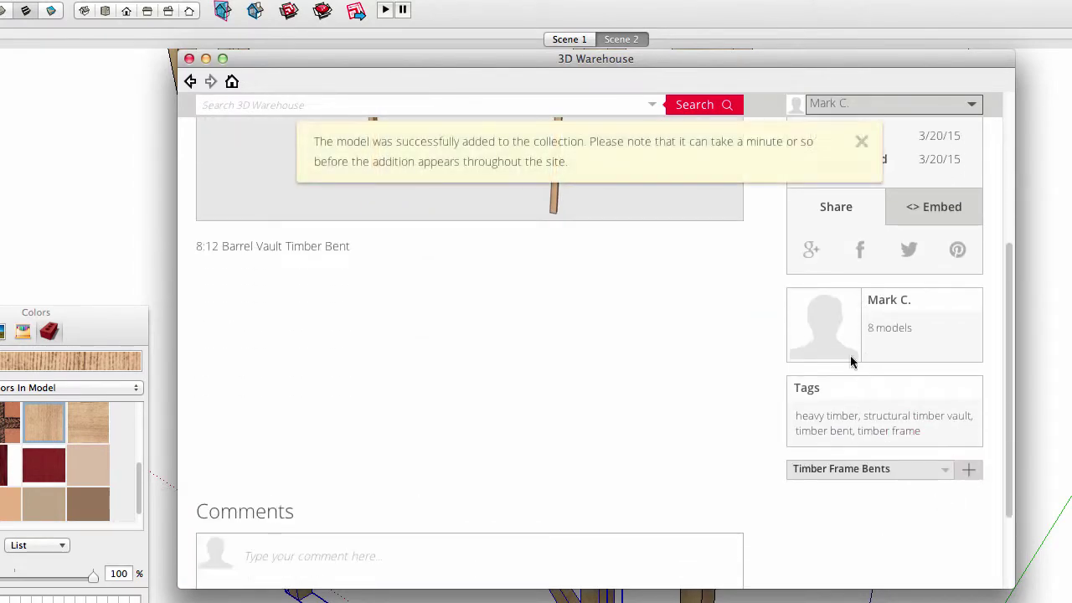
pyautogui.scroll(5, 753, 309)
pyautogui.click(861, 143)
pyautogui.click(890, 105)
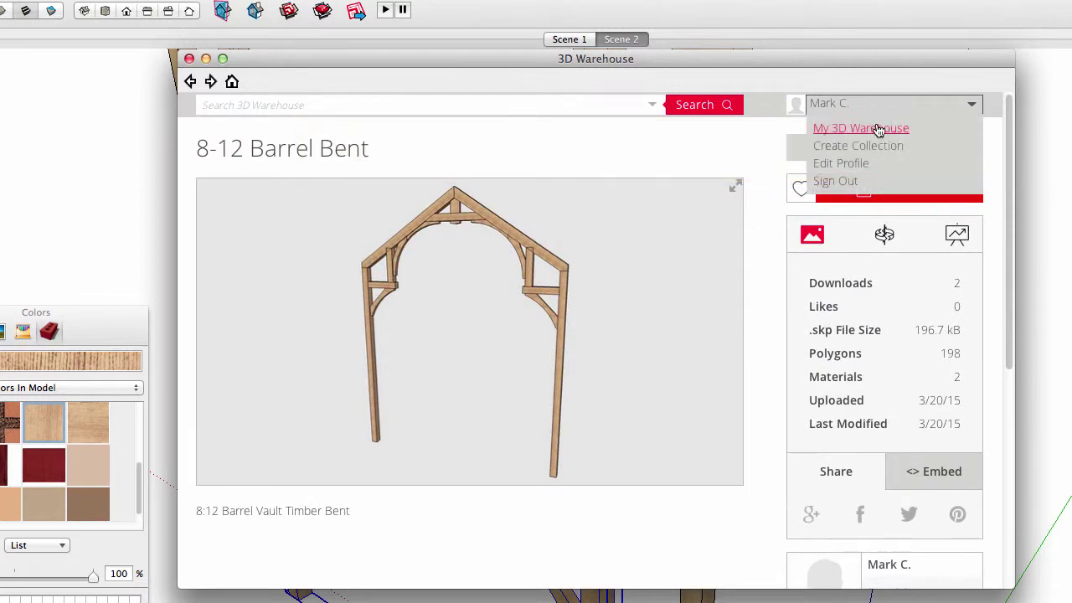
# Open Timber Frame Bents from the profile's Collections, check its two models, then go back
pyautogui.click(878, 129)
pyautogui.click(489, 316)
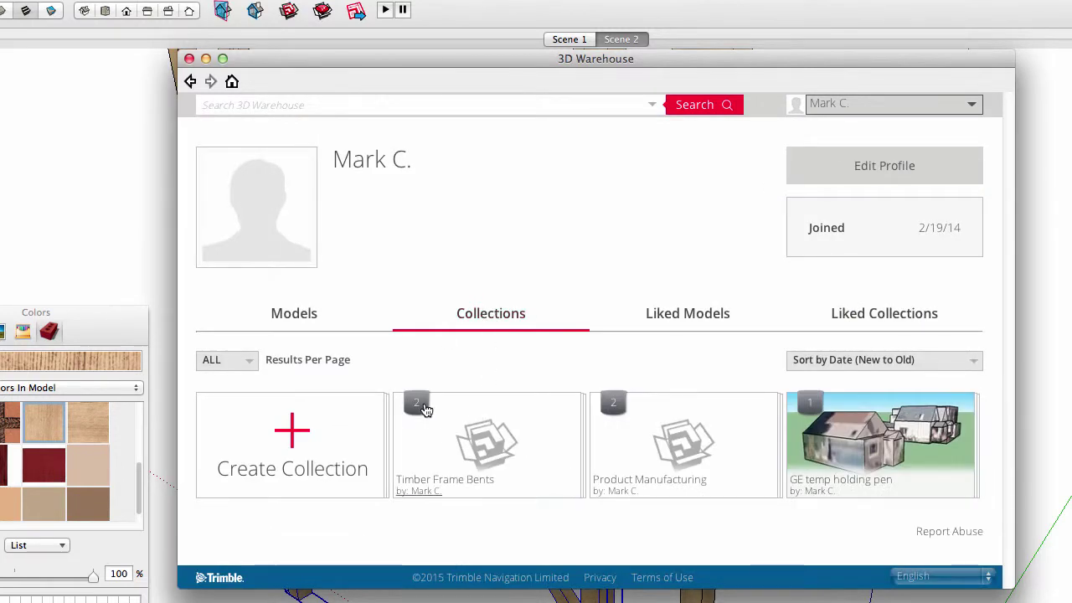
pyautogui.click(463, 453)
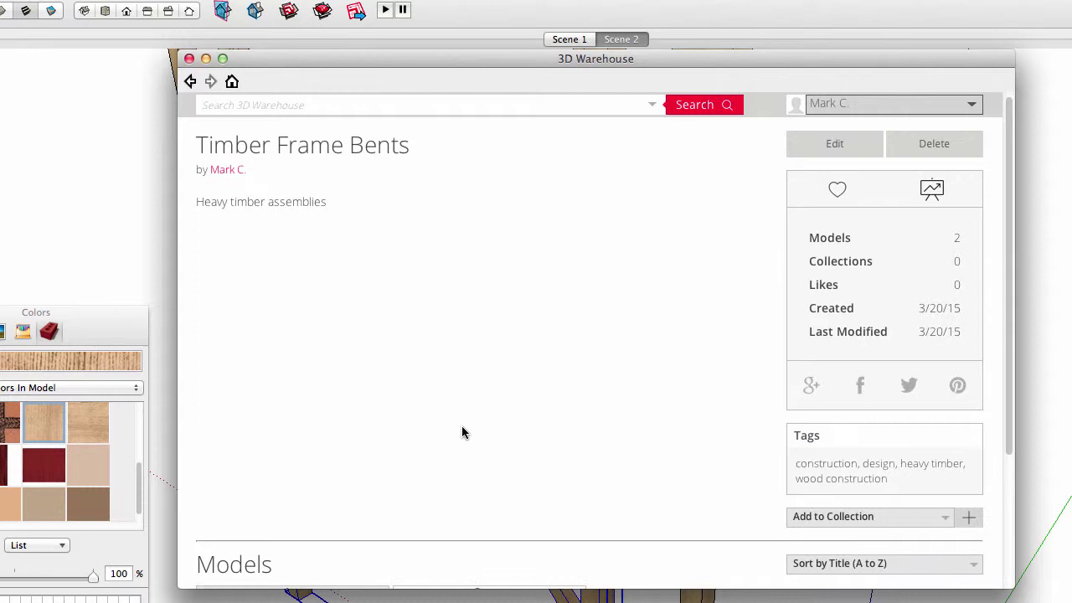
pyautogui.scroll(-3, 462, 426)
pyautogui.scroll(-2, 460, 425)
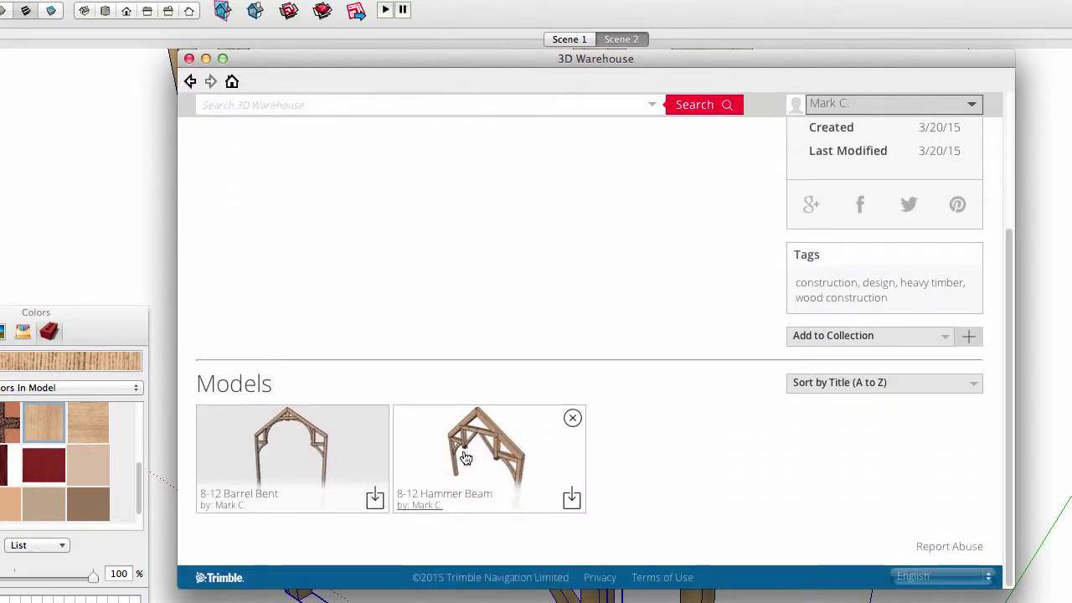
pyautogui.moveTo(270, 451)
pyautogui.scroll(5, 454, 424)
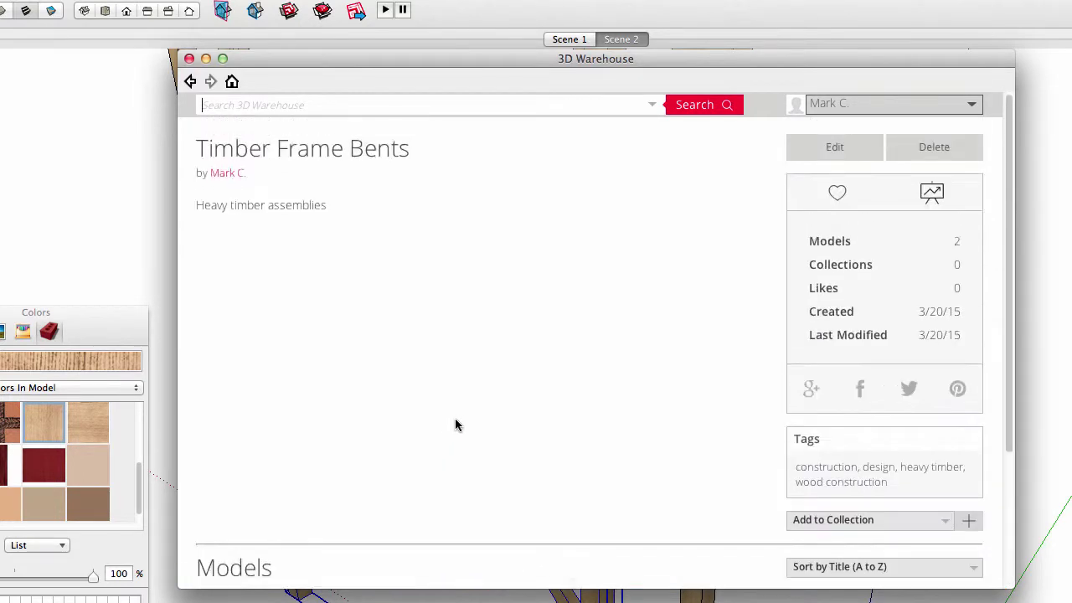
pyautogui.click(190, 82)
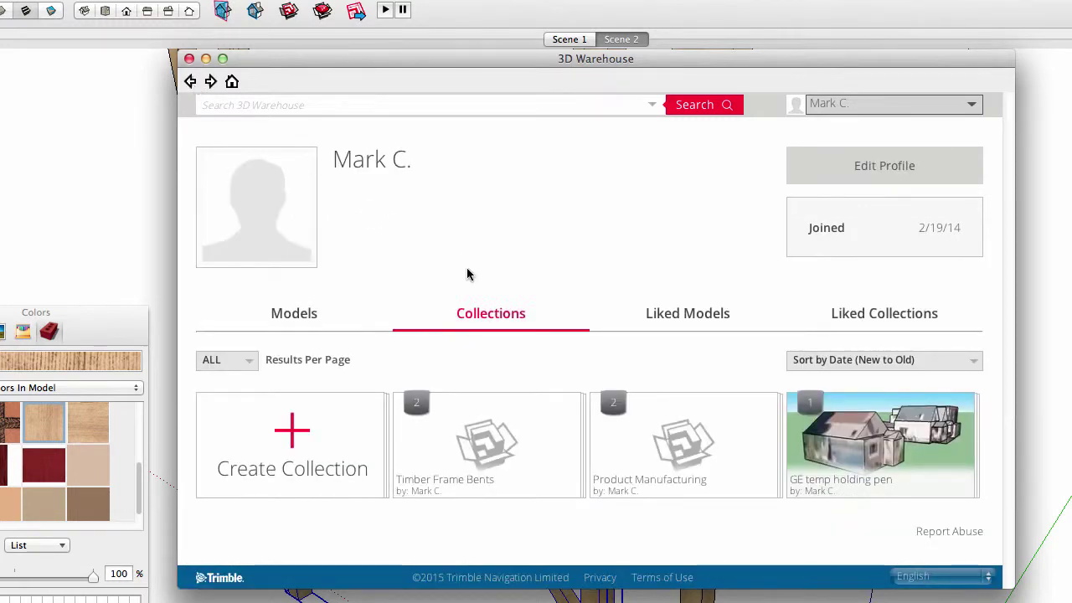
# Nest the Product Manufacturing collection inside Timber Frame Bents via Add to Collection
pyautogui.click(660, 437)
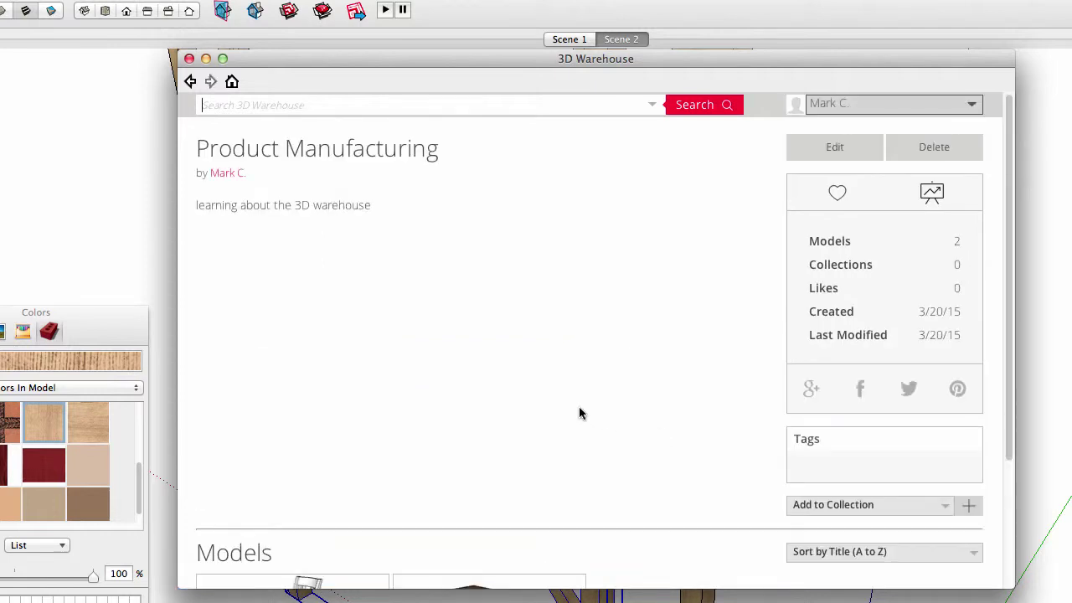
pyautogui.scroll(-3, 578, 411)
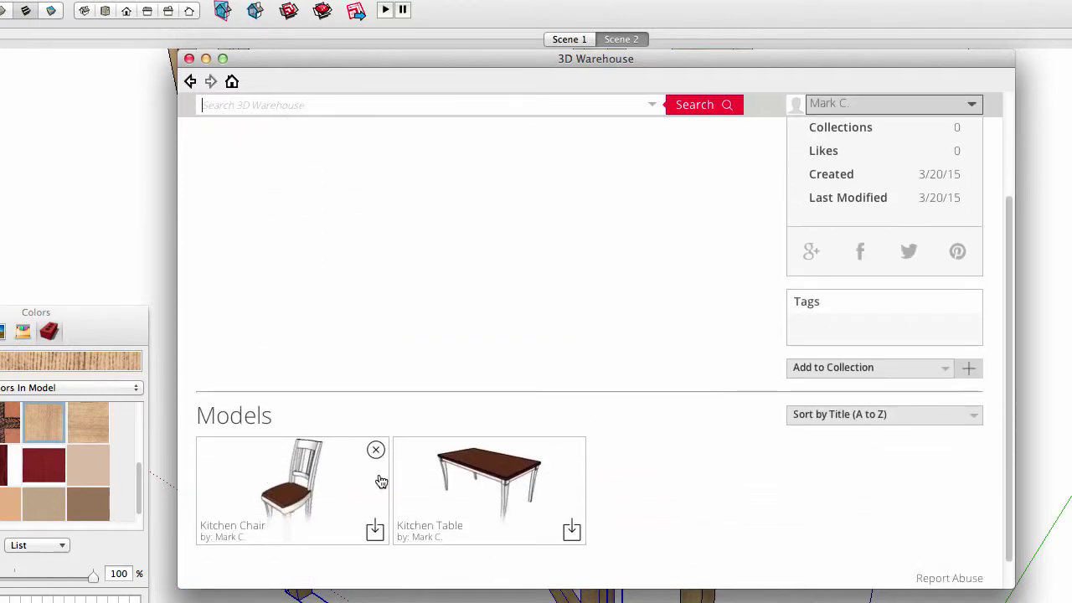
pyautogui.click(846, 371)
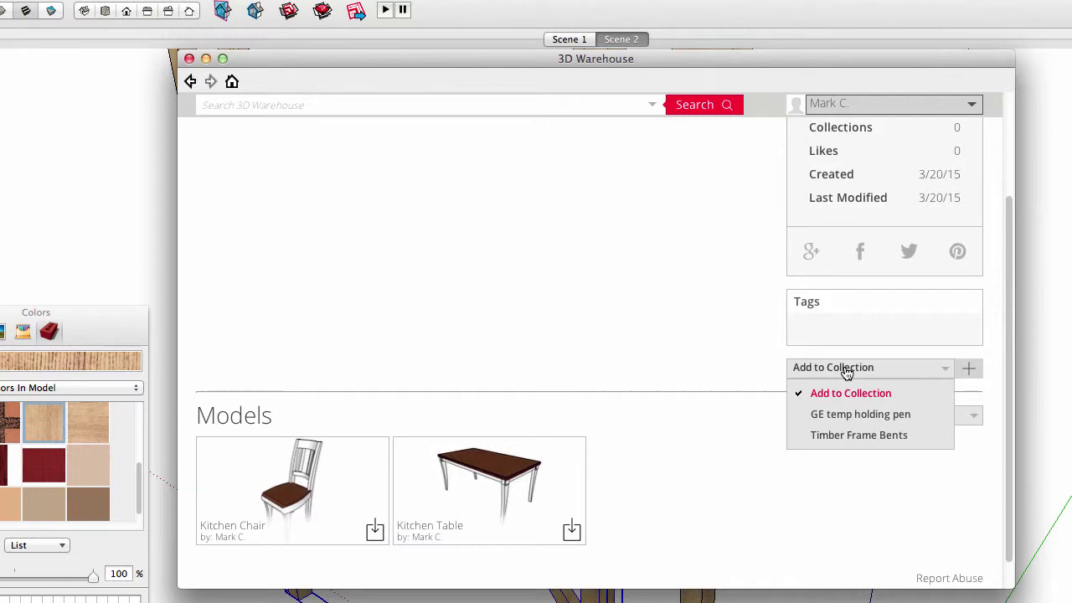
pyautogui.click(835, 437)
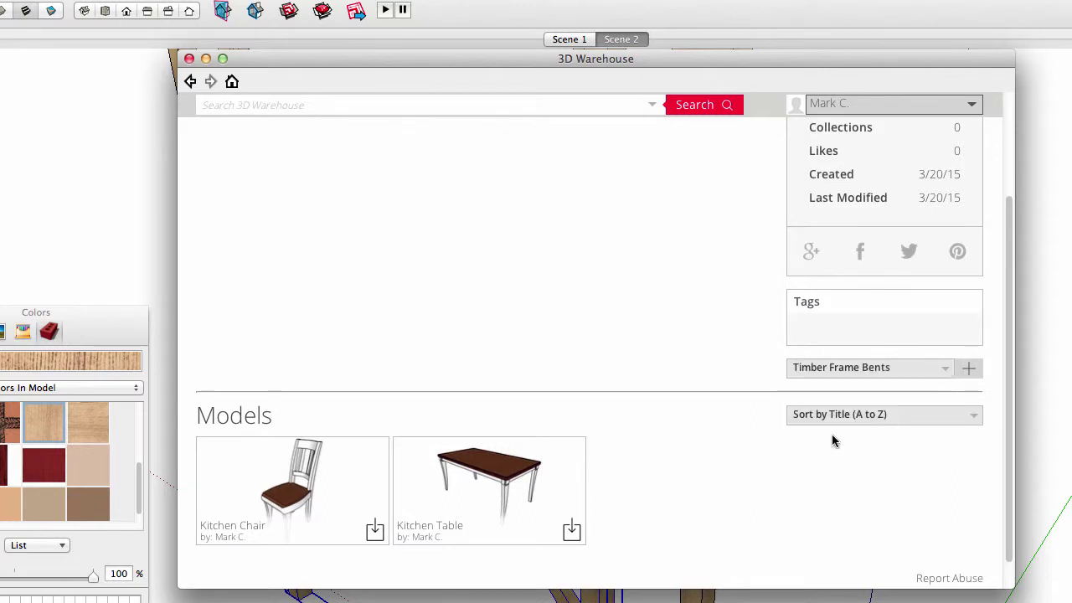
pyautogui.click(971, 369)
pyautogui.scroll(4, 687, 234)
# Open the Timber Frame Bents collection from your 3D Warehouse profile's Collections list
pyautogui.click(899, 104)
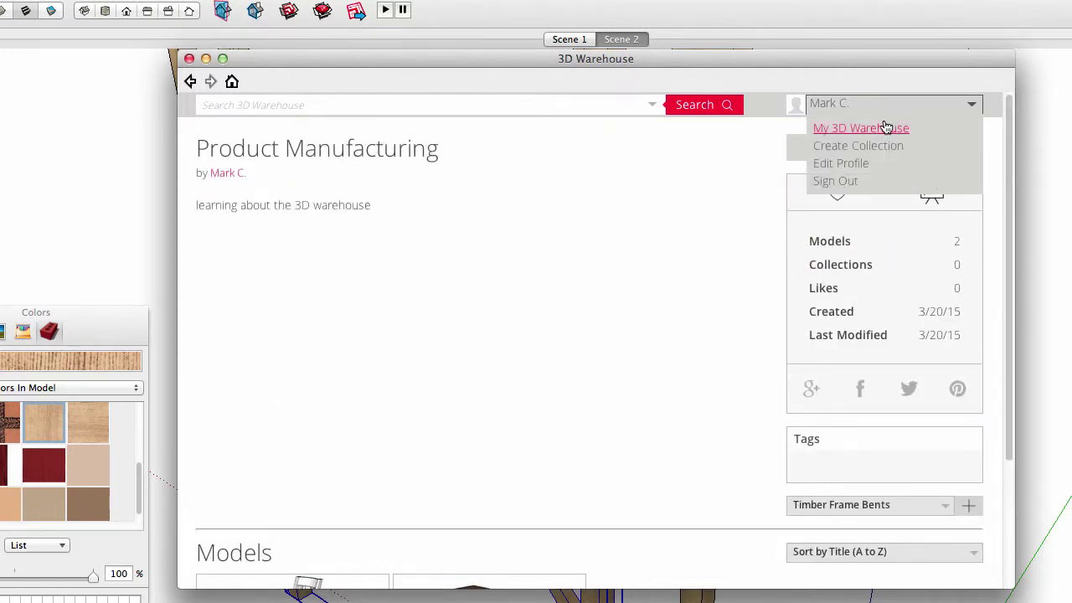
pyautogui.click(885, 128)
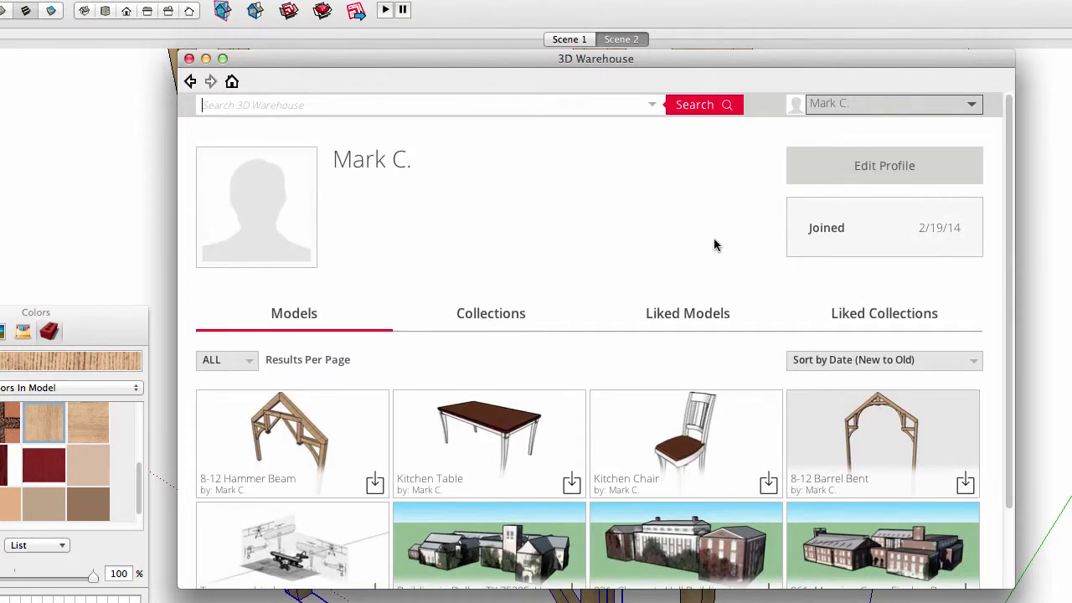
pyautogui.click(488, 316)
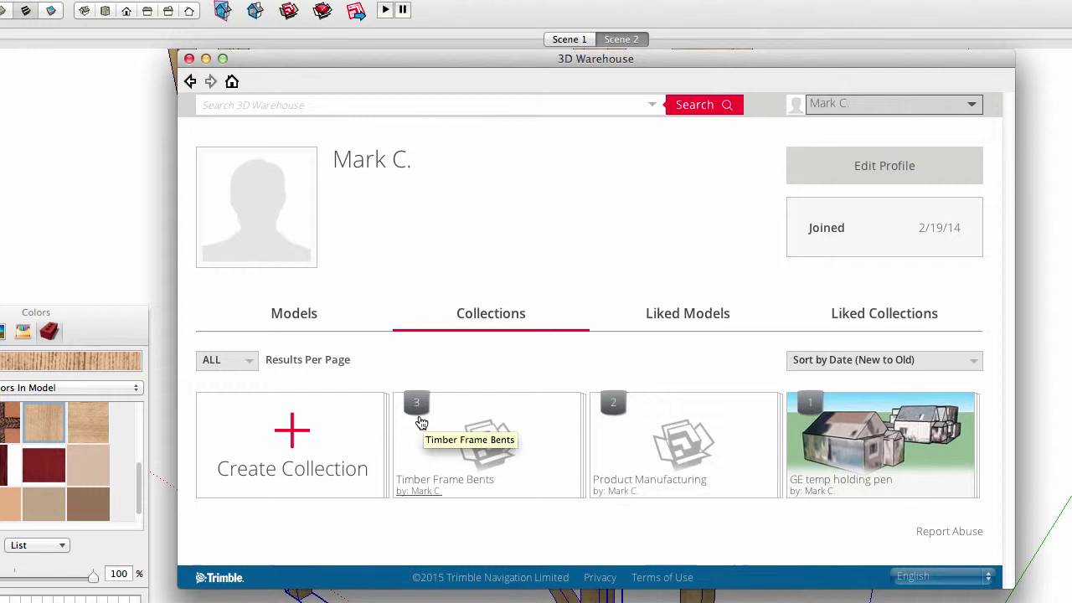
pyautogui.click(479, 428)
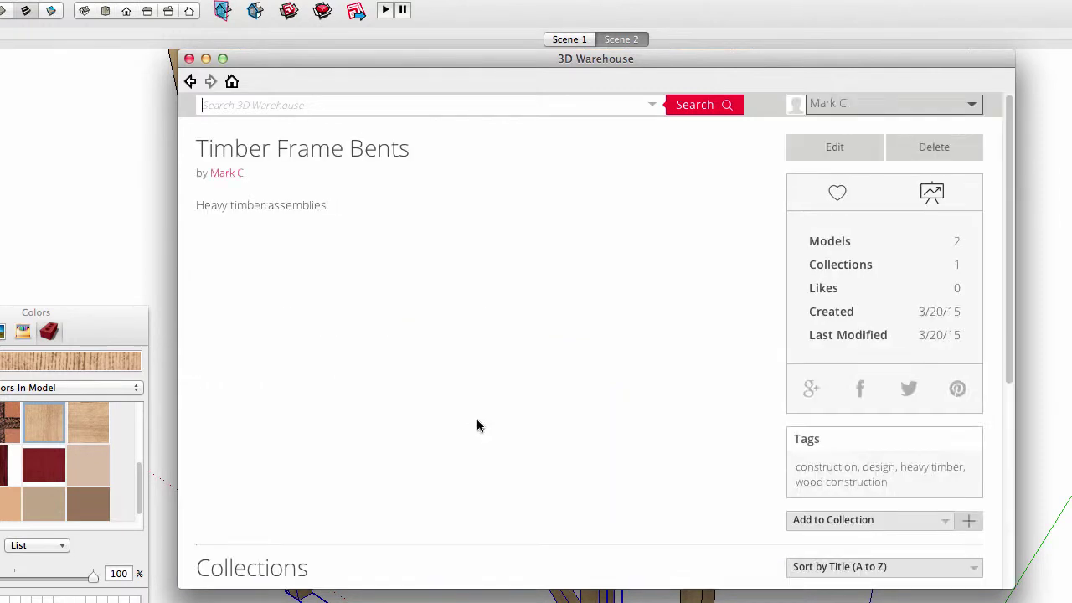
pyautogui.scroll(-2, 477, 407)
pyautogui.scroll(-6, 476, 400)
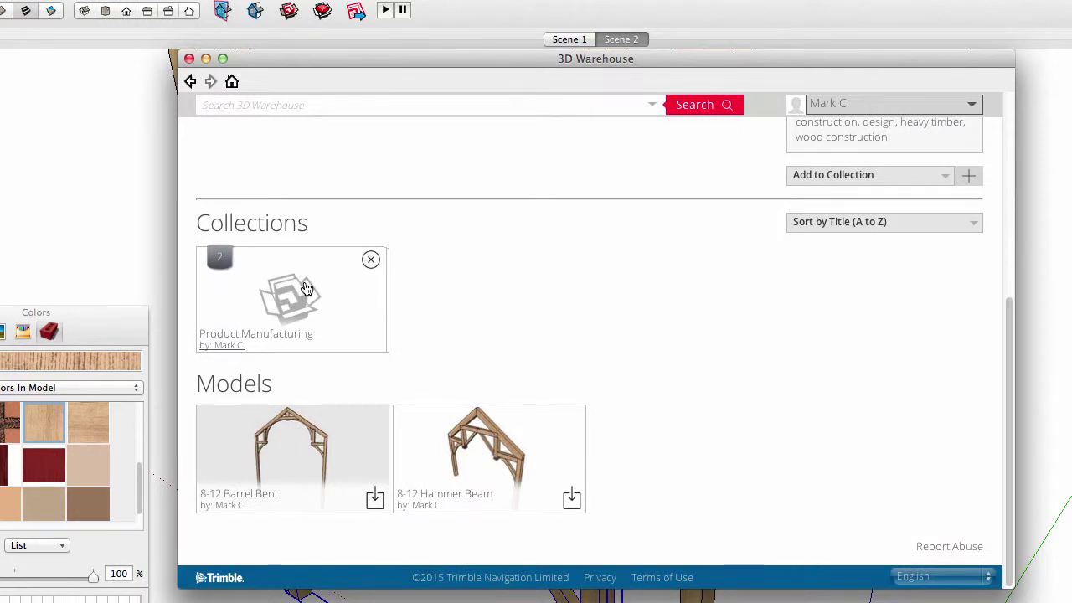
# Check the nested Product Manufacturing collection, then remove it from Timber Frame Bents and confirm
pyautogui.moveTo(482, 420)
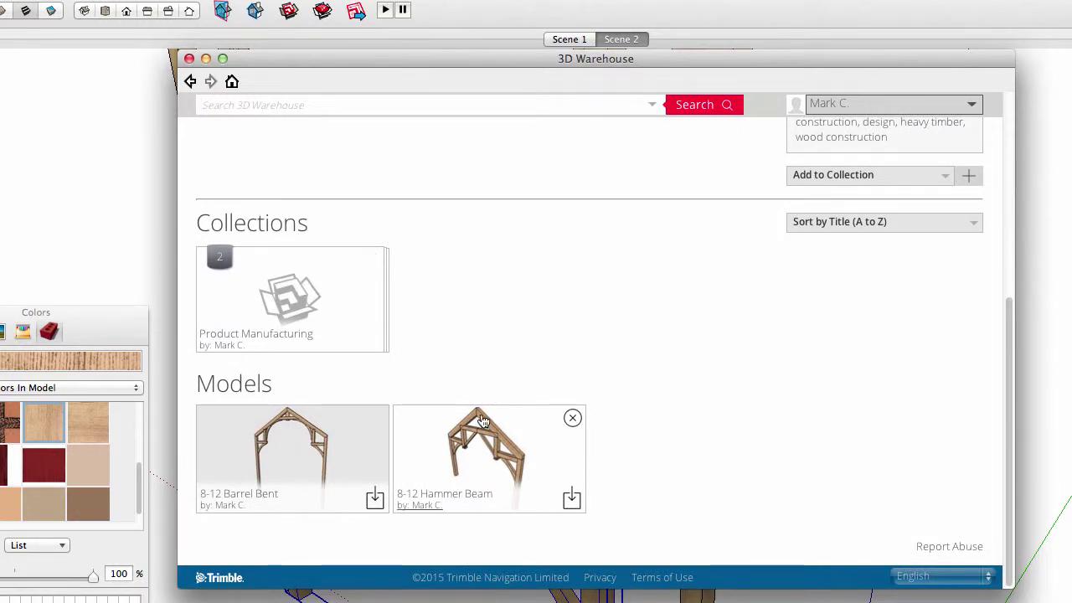
pyautogui.click(291, 310)
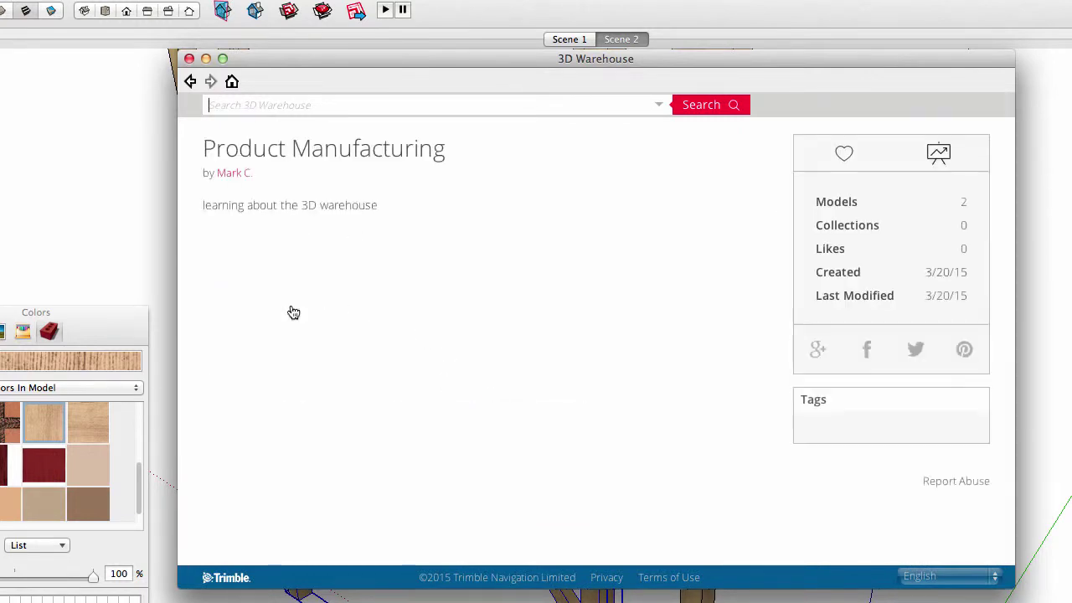
pyautogui.scroll(-3, 335, 311)
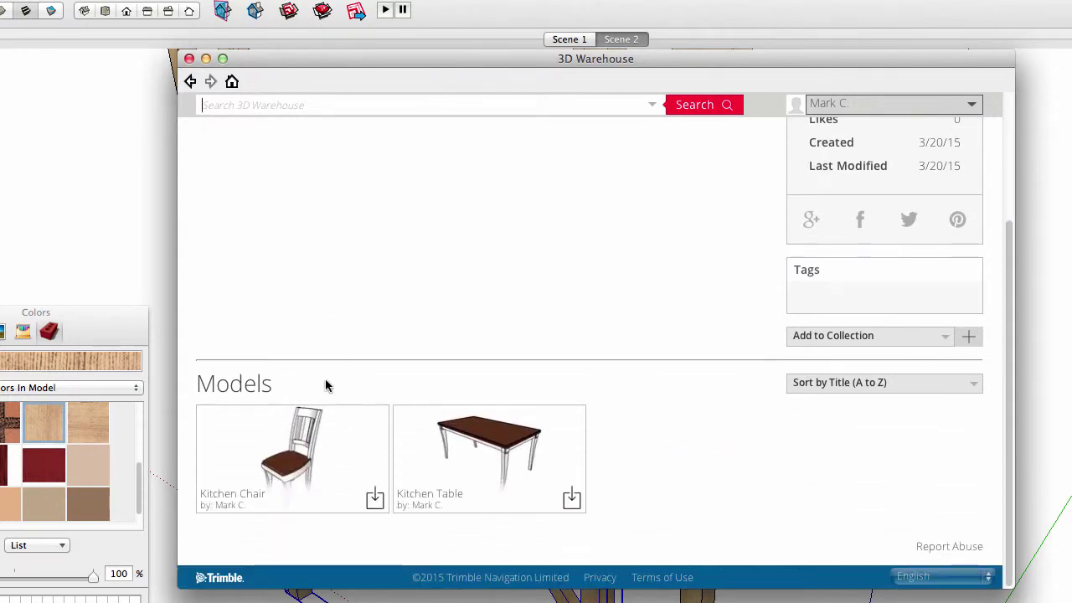
pyautogui.scroll(3, 407, 254)
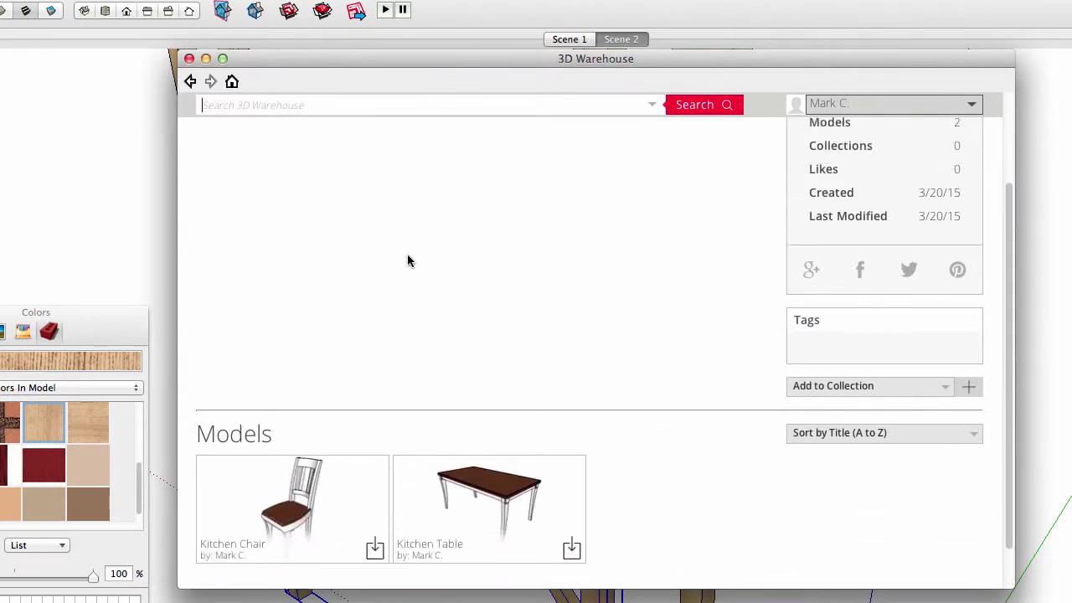
pyautogui.click(191, 81)
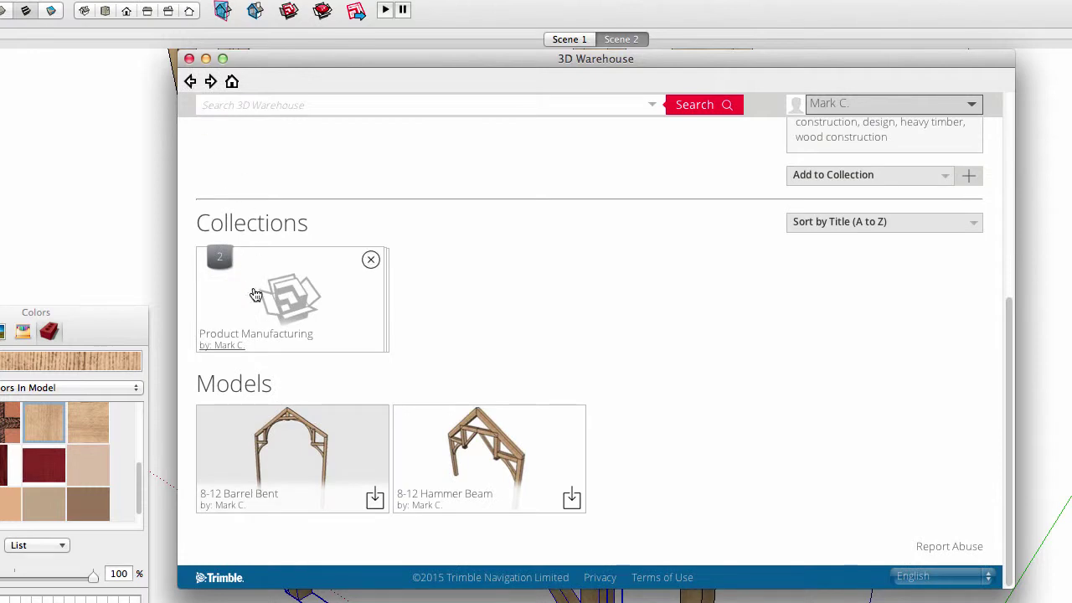
pyautogui.click(371, 261)
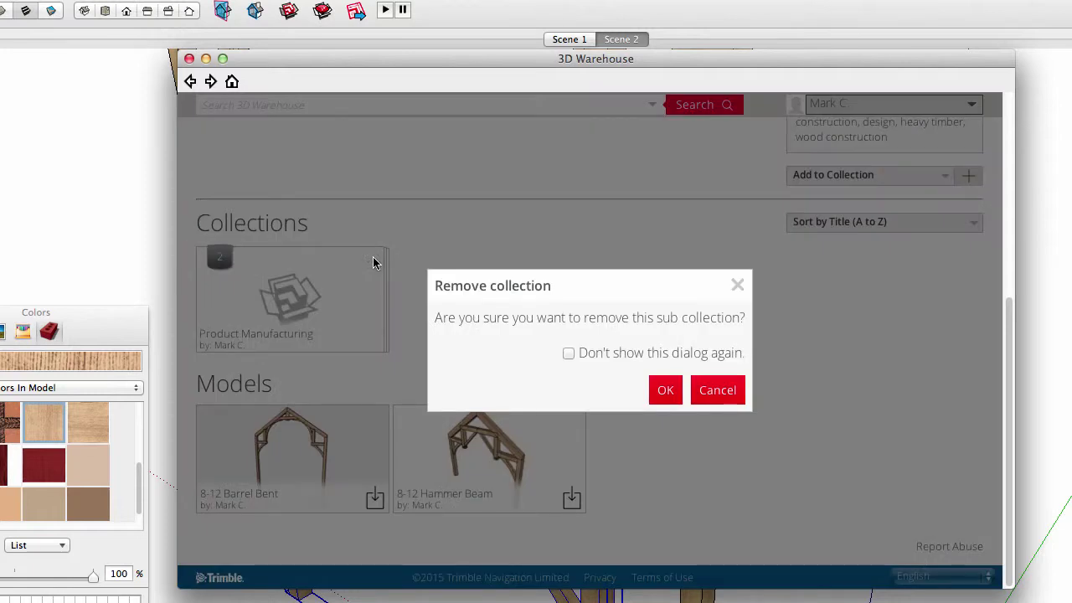
pyautogui.press('Return')
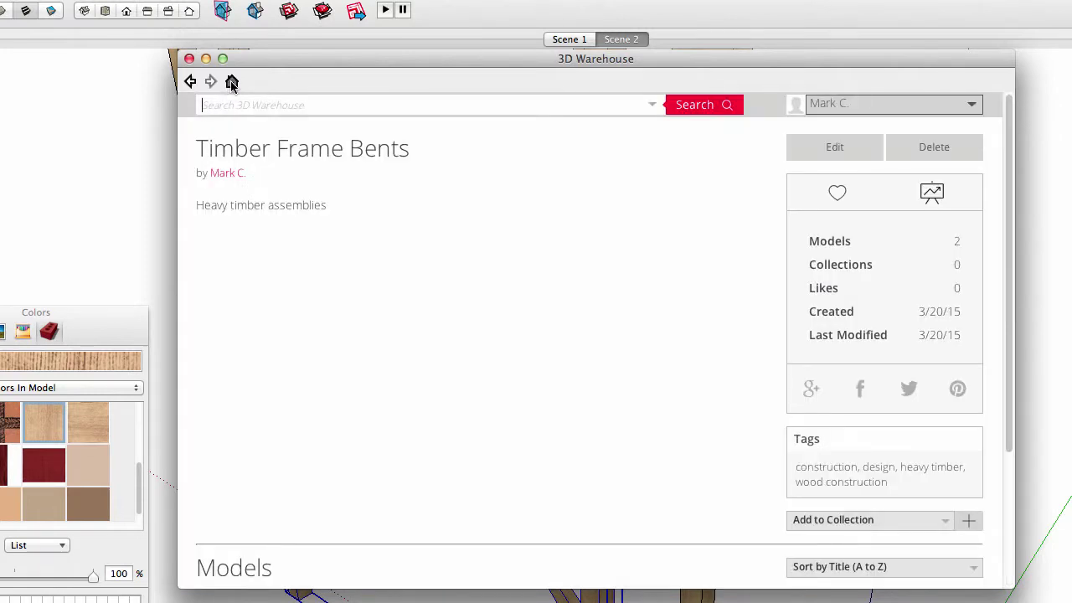
# Browse the 3D Warehouse home page, paging to the next featured catalogs and scrolling its rows
pyautogui.click(232, 81)
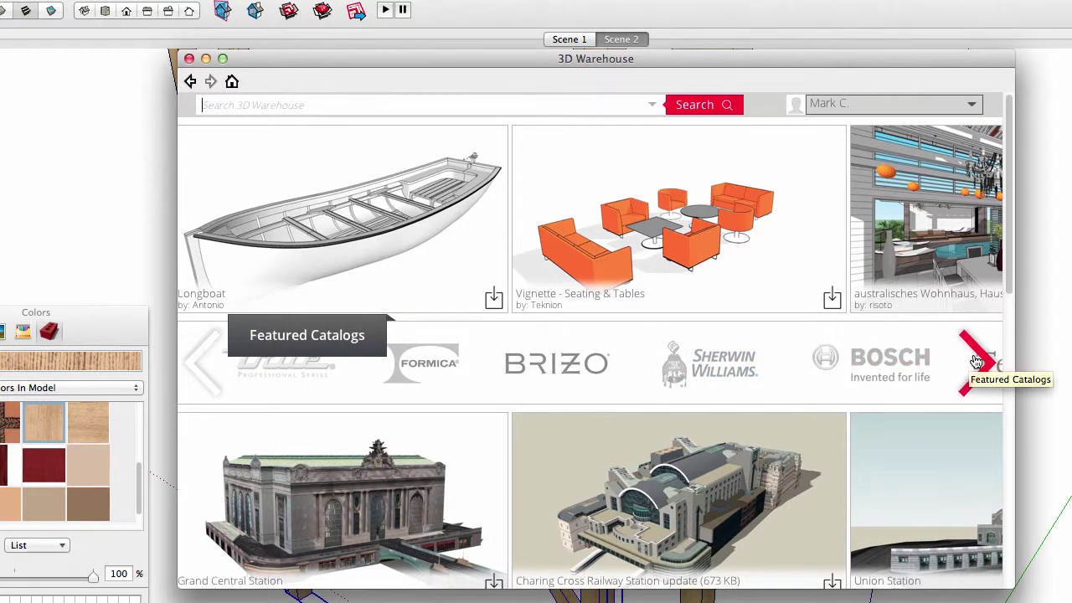
pyautogui.click(975, 360)
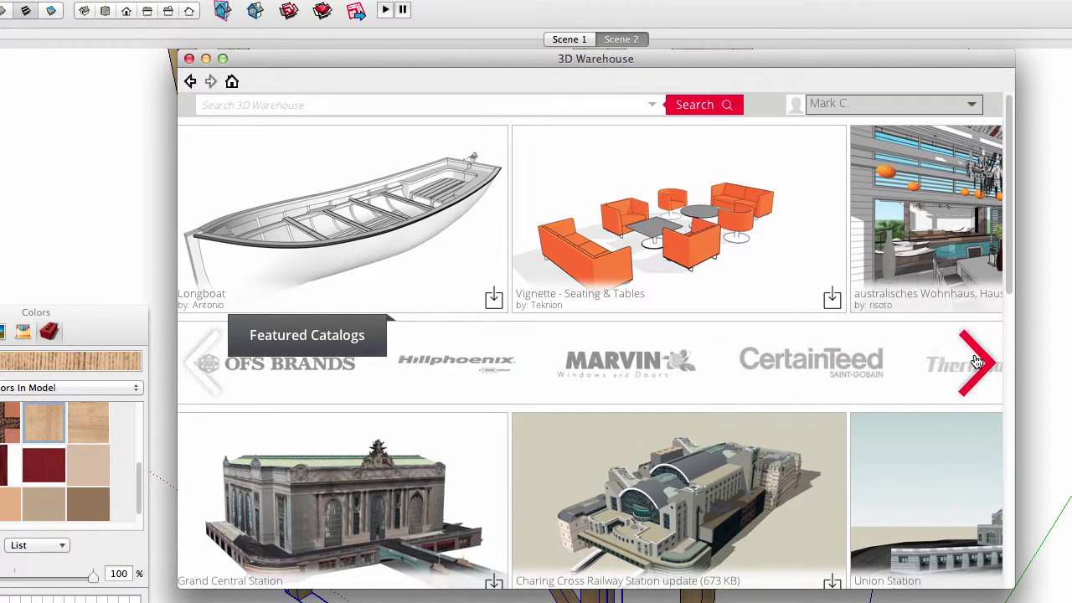
pyautogui.scroll(-2, 767, 454)
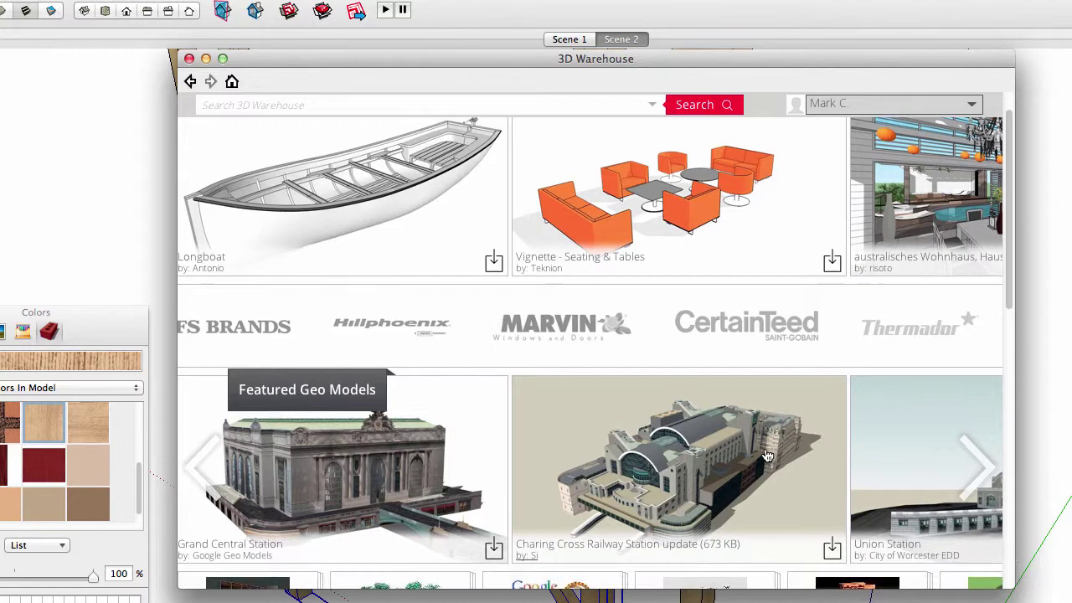
pyautogui.scroll(-9, 767, 455)
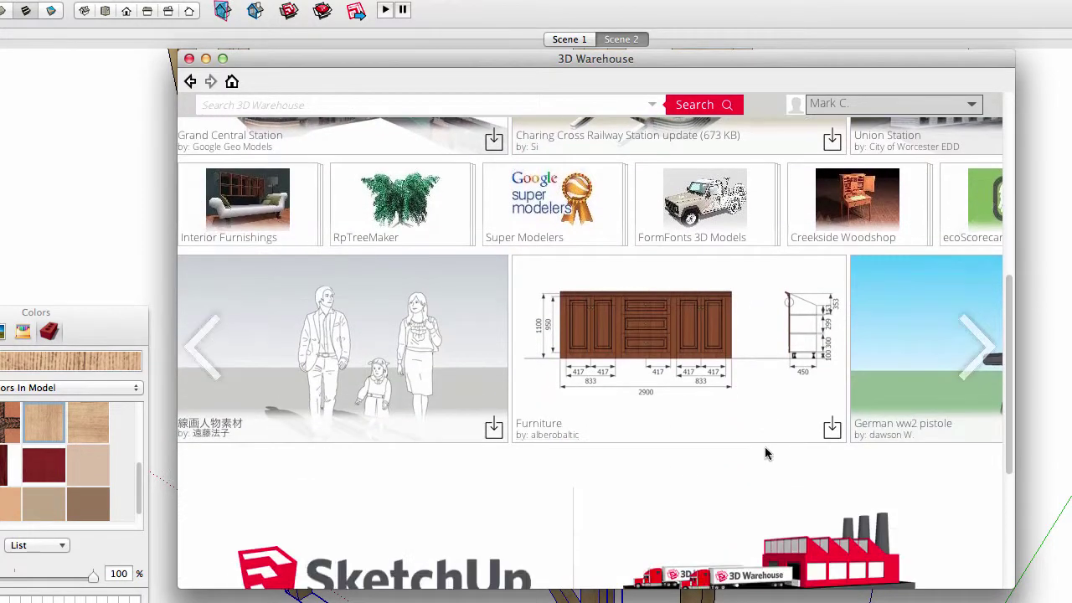
pyautogui.scroll(11, 764, 453)
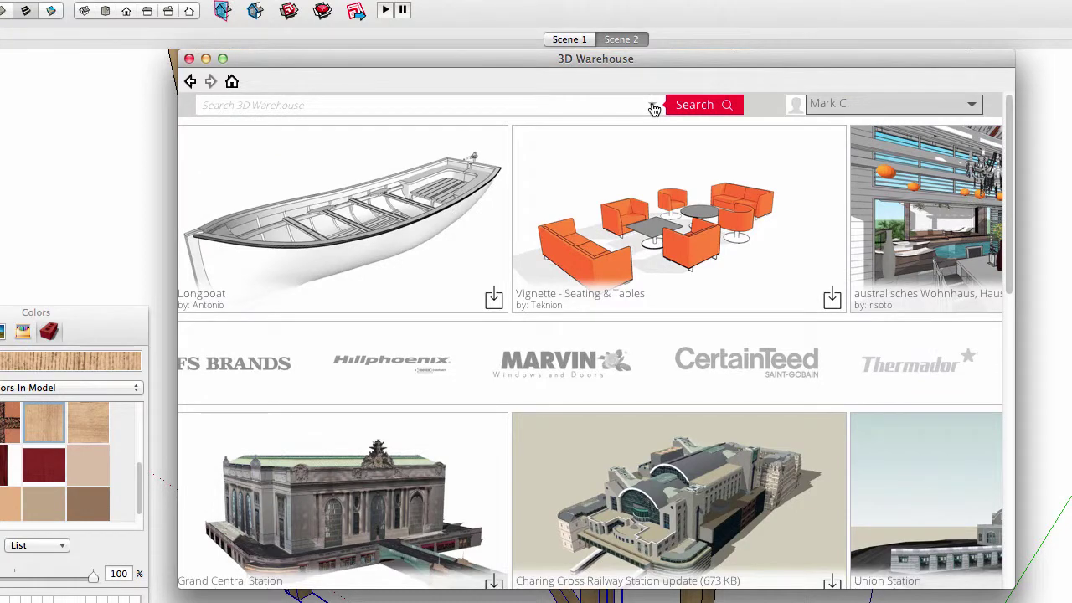
# Search 3D Warehouse for 'timber'
pyautogui.click(652, 106)
pyautogui.click(569, 131)
pyautogui.write('timber frame')
pyautogui.click(685, 105)
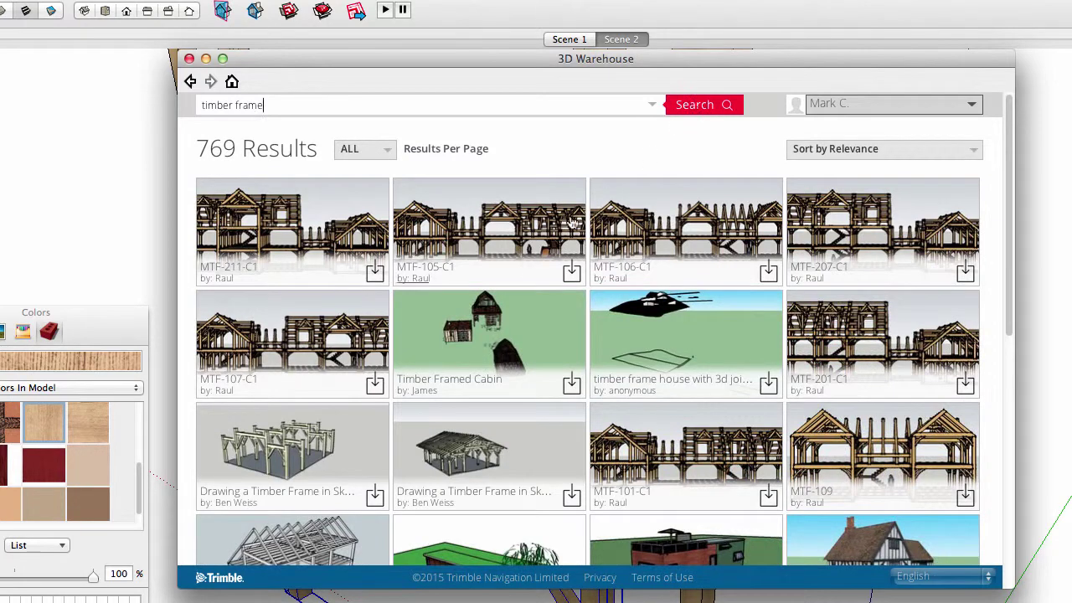
# Run an Advanced Search by your author name, open the 8-12 Barrel Bent model, then return home
pyautogui.click(652, 105)
pyautogui.click(533, 160)
pyautogui.click(340, 342)
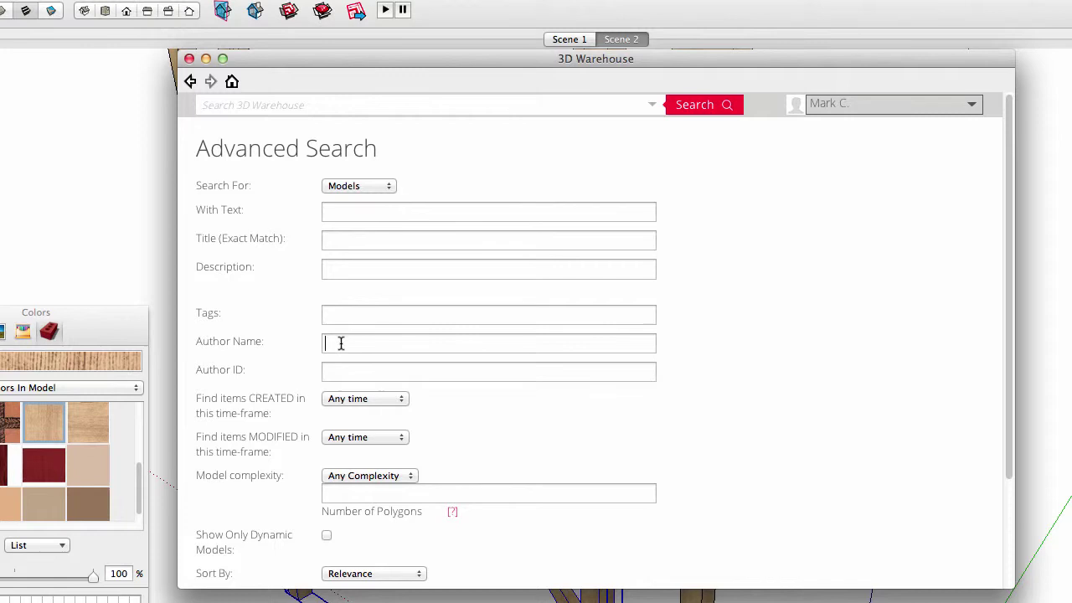
pyautogui.write('Mark C.')
pyautogui.scroll(-3, 383, 332)
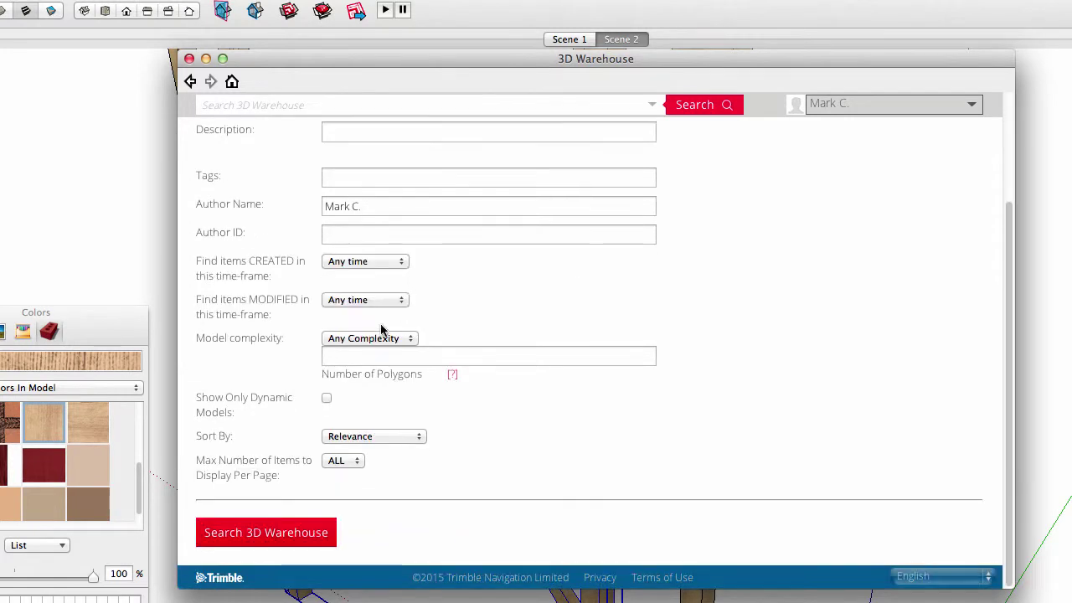
pyautogui.click(263, 534)
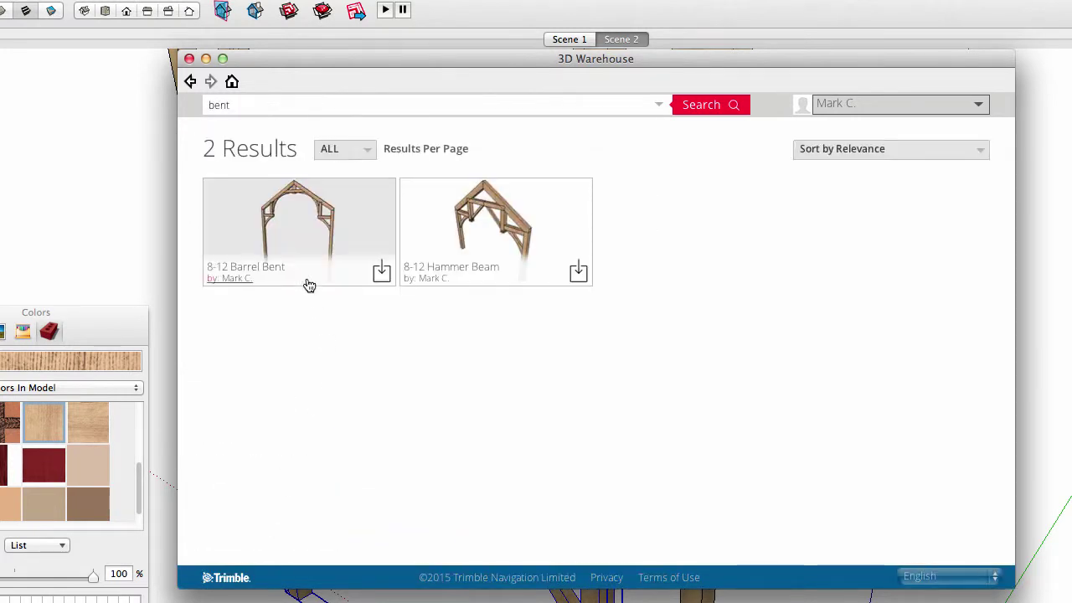
pyautogui.click(293, 220)
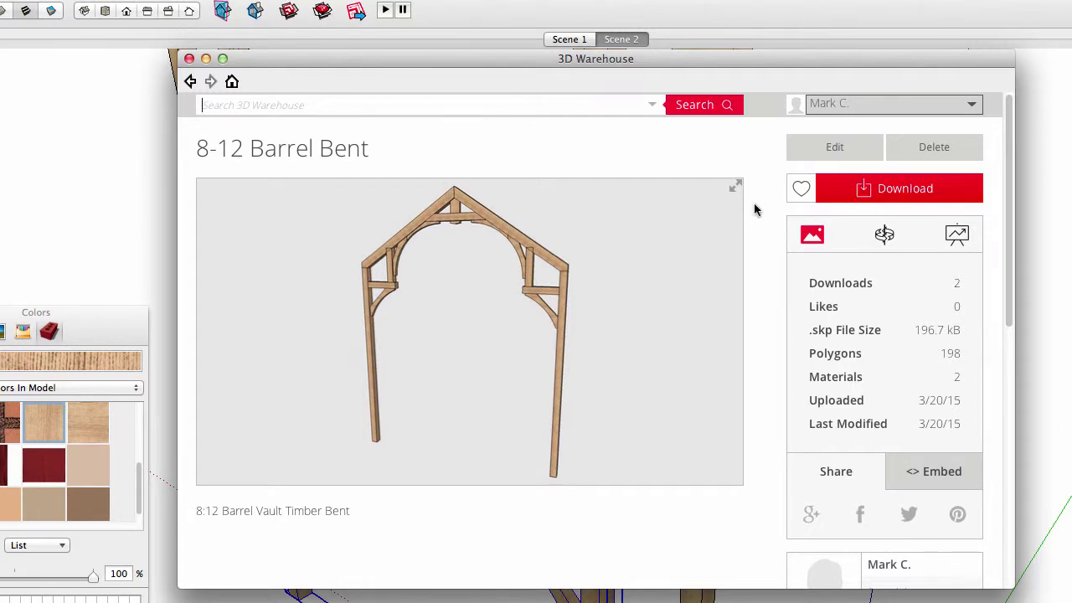
pyautogui.click(232, 82)
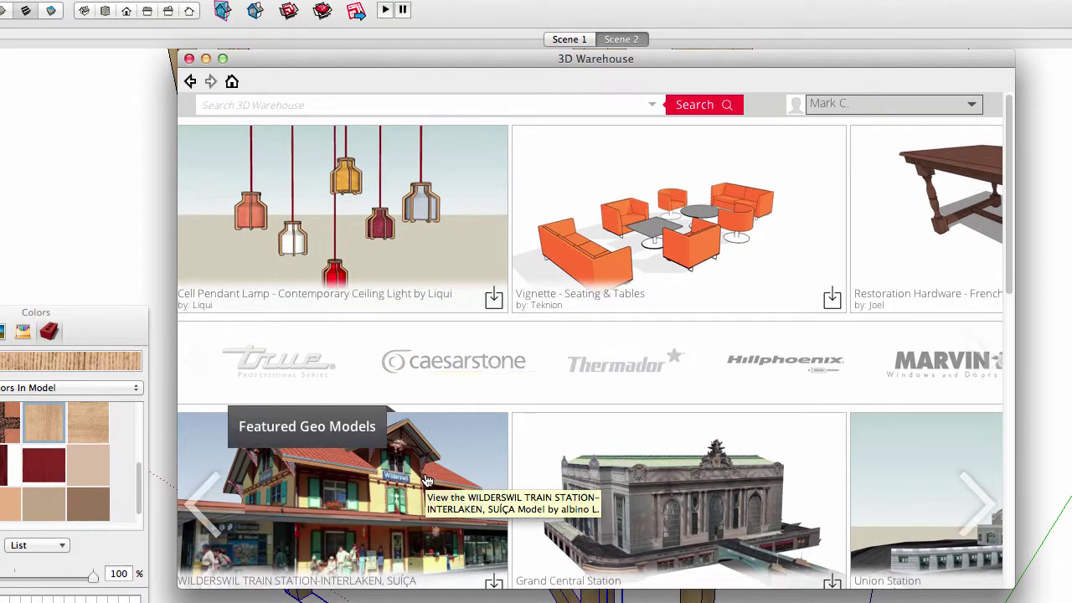
# Scroll down the home page to find 8-12 Hammer Beam under Recent Models
pyautogui.scroll(-2, 423, 485)
pyautogui.scroll(-5, 422, 486)
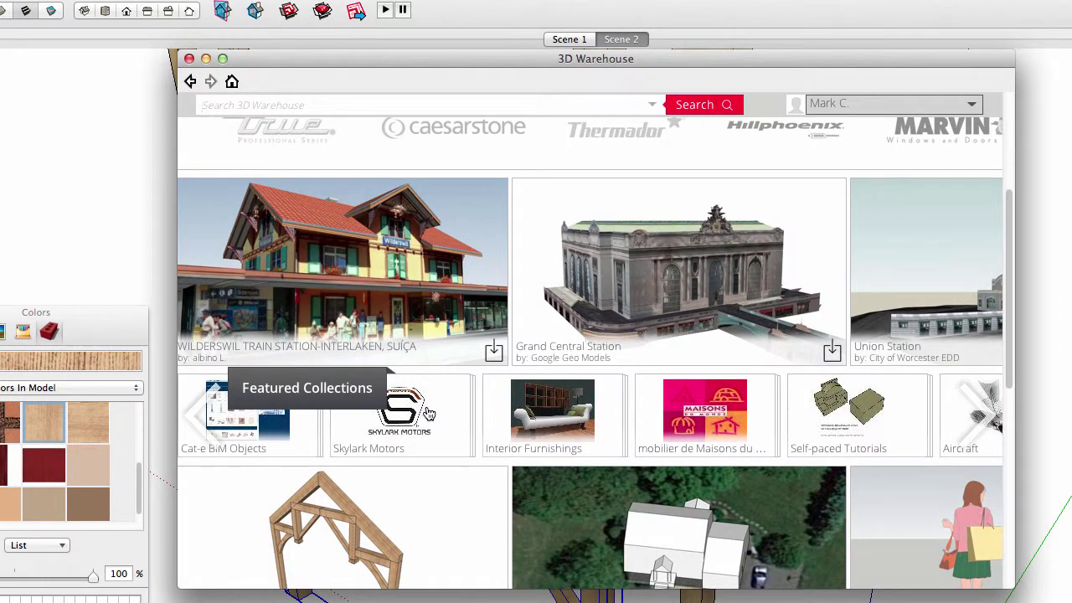
pyautogui.scroll(-6, 427, 413)
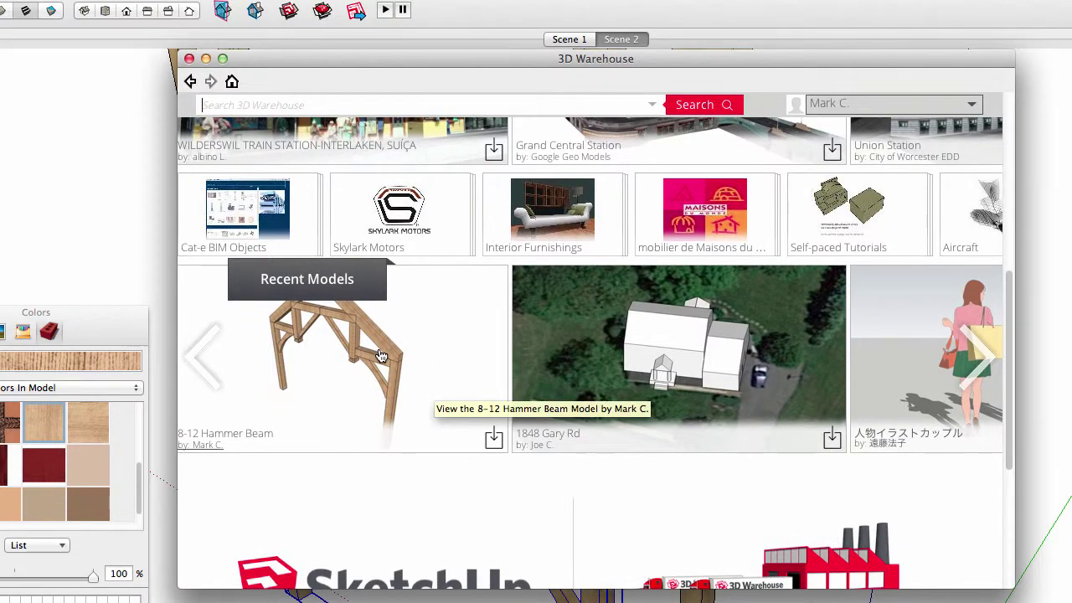
pyautogui.scroll(-3, 381, 356)
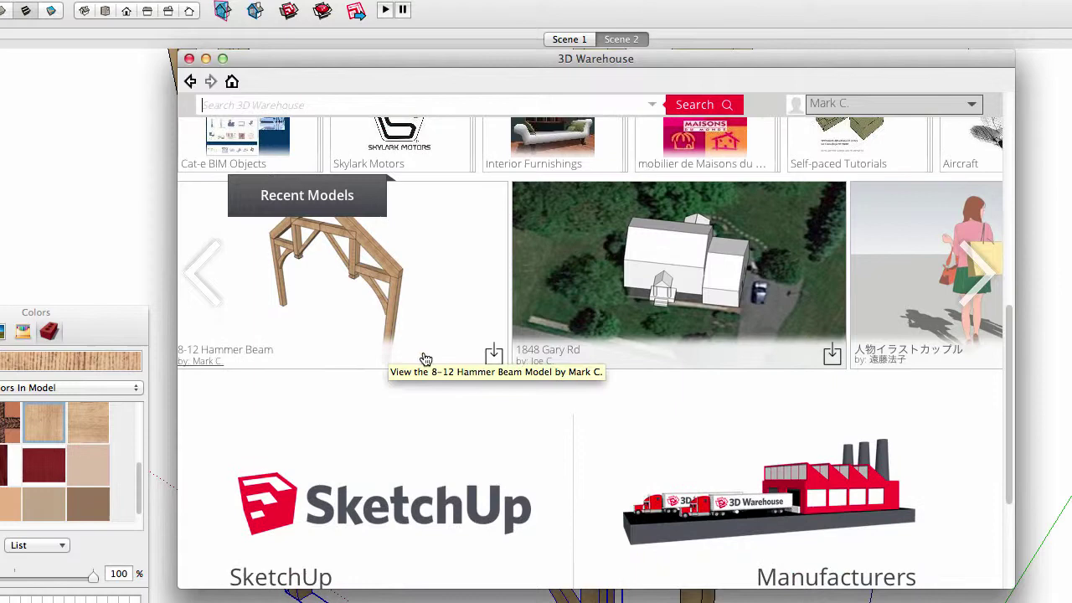
pyautogui.scroll(-1, 573, 450)
pyautogui.scroll(-3, 573, 453)
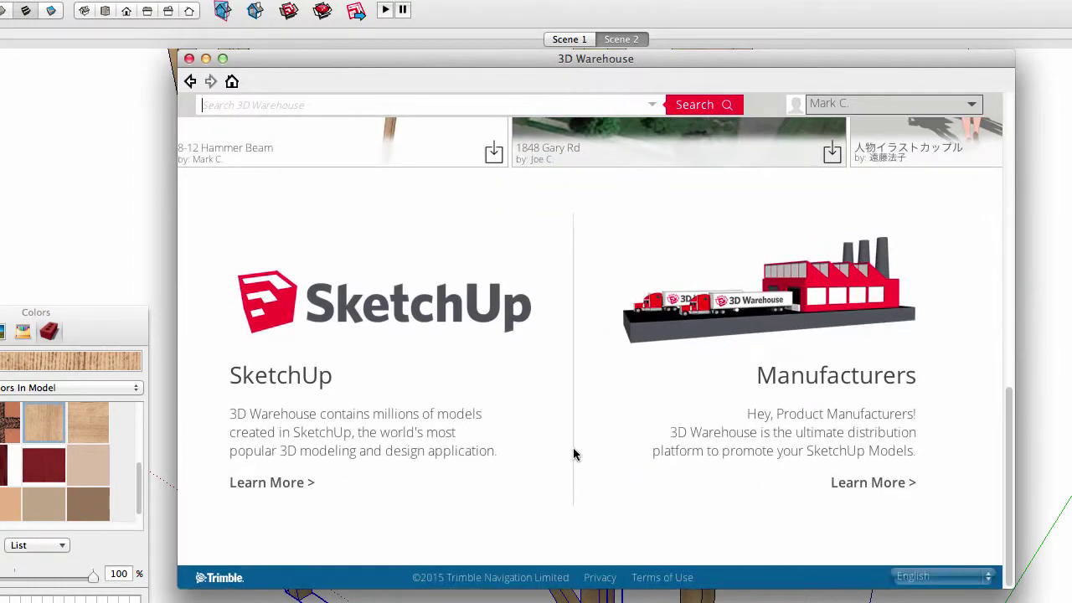